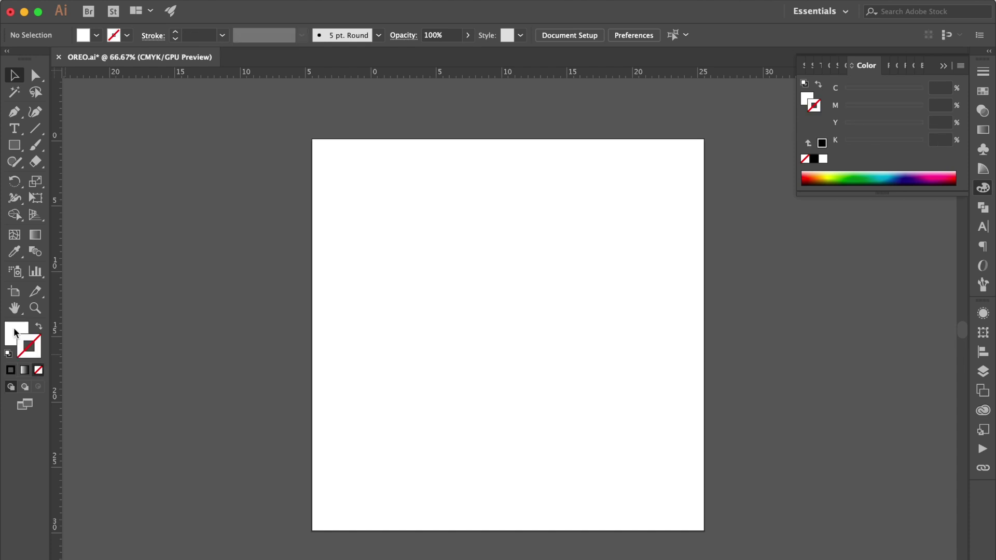
# Step: Draw a bright yellow, strokeless background rectangle that covers the whole artboard
pyautogui.click(13, 329)
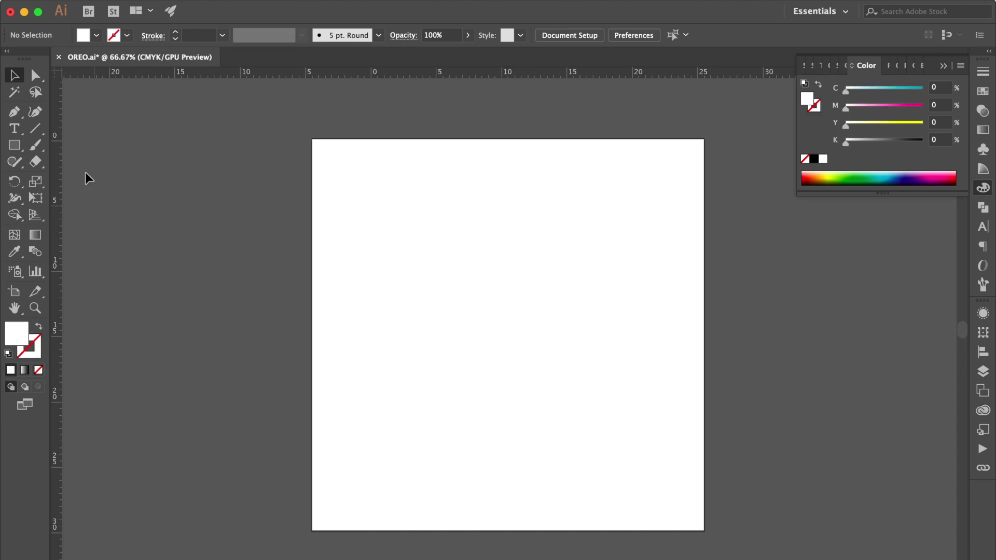
pyautogui.click(986, 97)
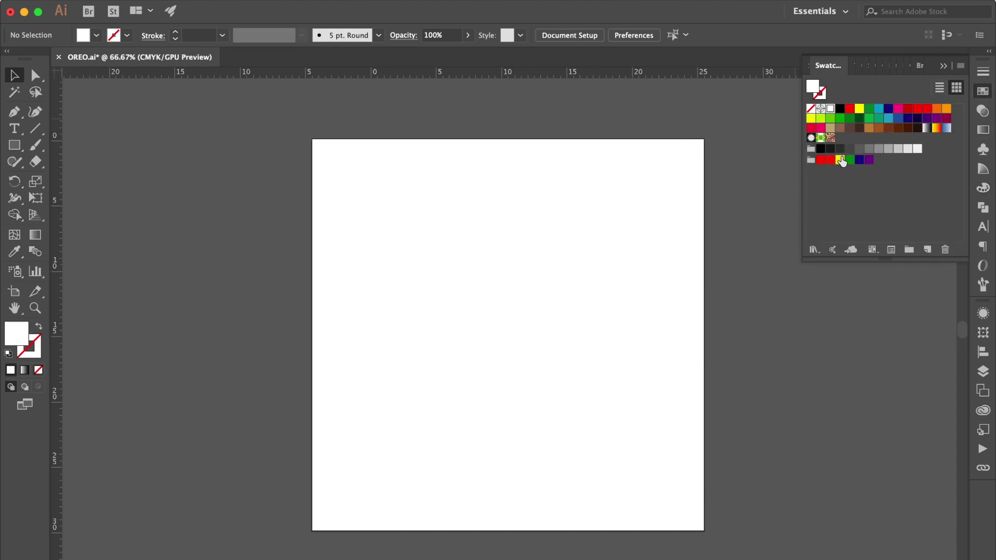
pyautogui.click(840, 160)
pyautogui.click(15, 146)
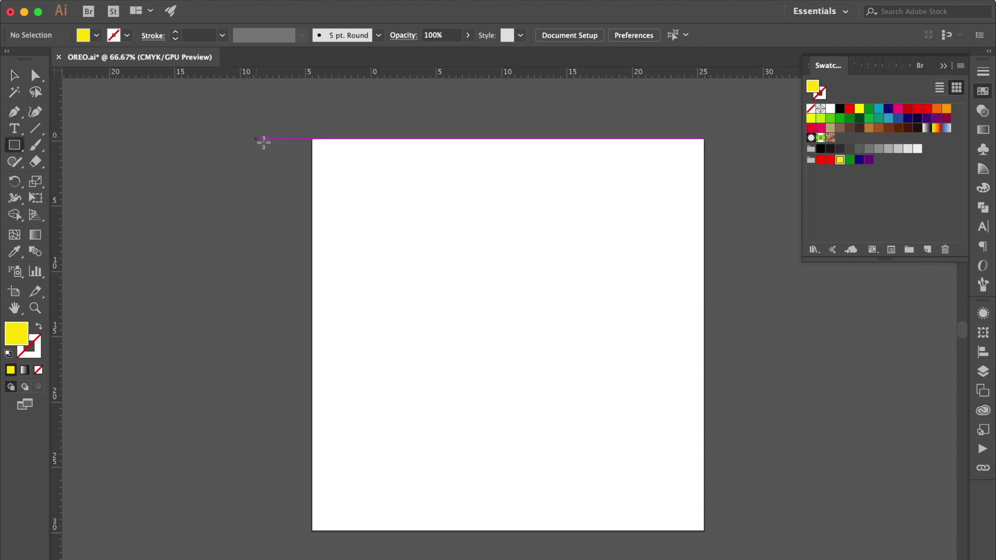
pyautogui.moveTo(309, 138)
pyautogui.mouseDown()
pyautogui.moveTo(711, 536)
pyautogui.moveTo(704, 531)
pyautogui.mouseUp()
pyautogui.press('super+shift+a')
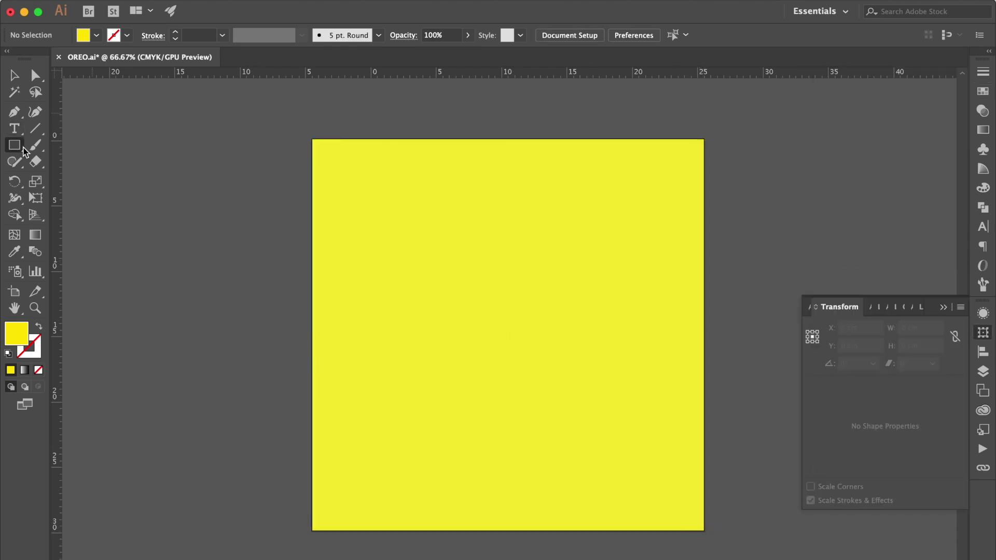
# Step: Draw a black circle about 17 cm in diameter on the yellow background with the Ellipse tool
pyautogui.moveTo(22, 150); pyautogui.dragTo(58, 182)
pyautogui.click(982, 91)
pyautogui.click(839, 108)
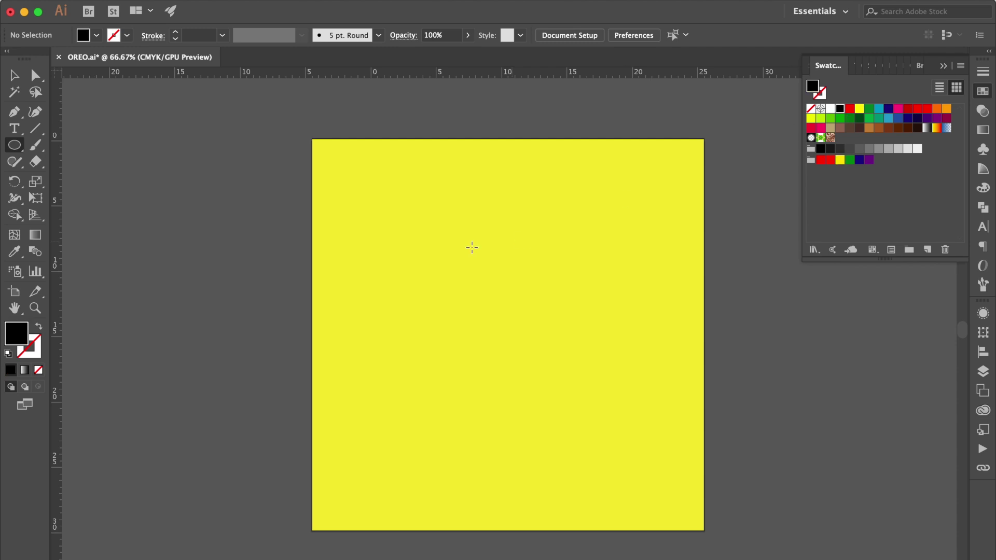
pyautogui.moveTo(422, 210); pyautogui.dragTo(636, 433)
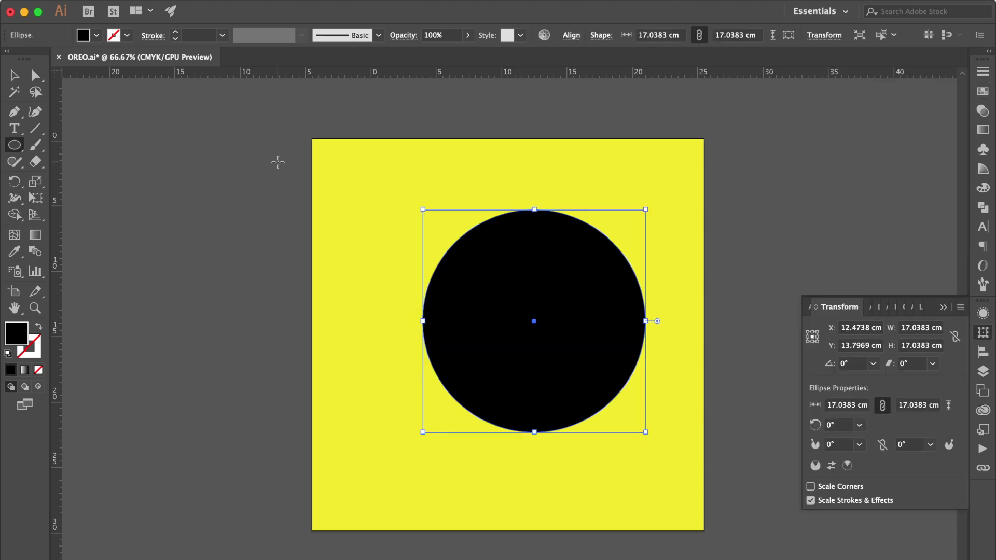
# Step: Move the black circle to the upper centre of the artboard and enlarge it to about 19 cm in diameter
pyautogui.click(14, 75)
pyautogui.moveTo(544, 267); pyautogui.dragTo(522, 237)
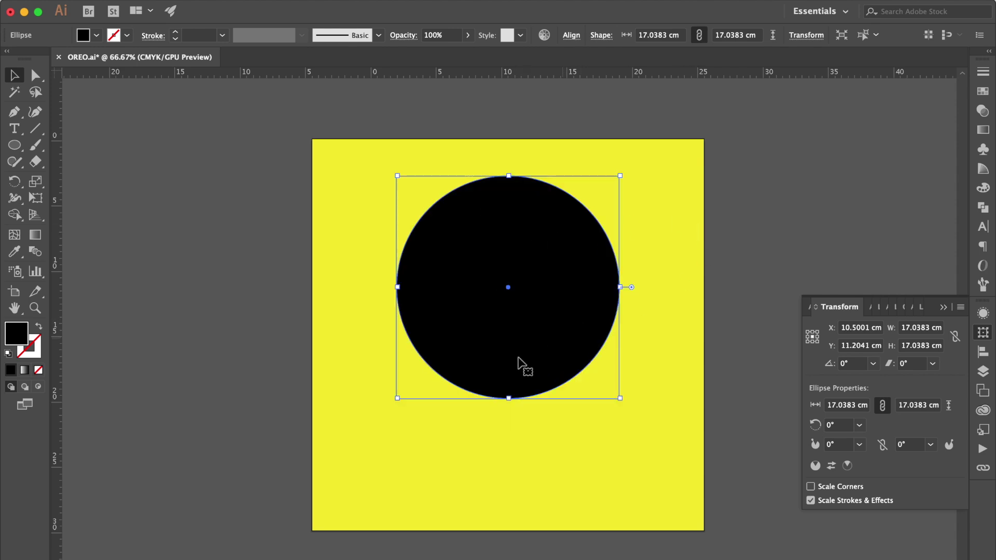
pyautogui.moveTo(508, 398); pyautogui.dragTo(508, 425)
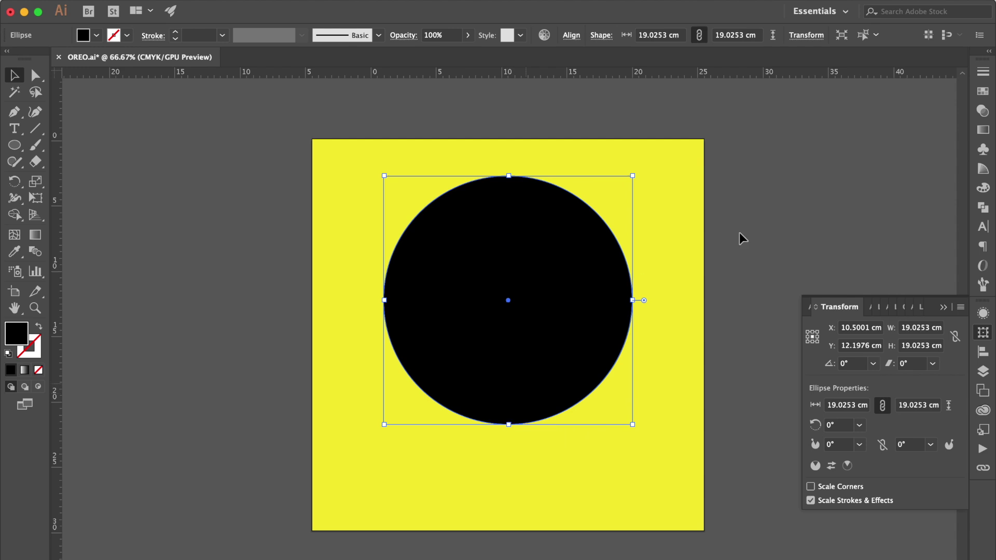
pyautogui.click(829, 224)
# Step: Draw a dark grey upright rectangle about 0.53 by 1.93 cm across the circle's top edge
pyautogui.scroll(5, 540, 228)
pyautogui.scroll(2, 542, 231)
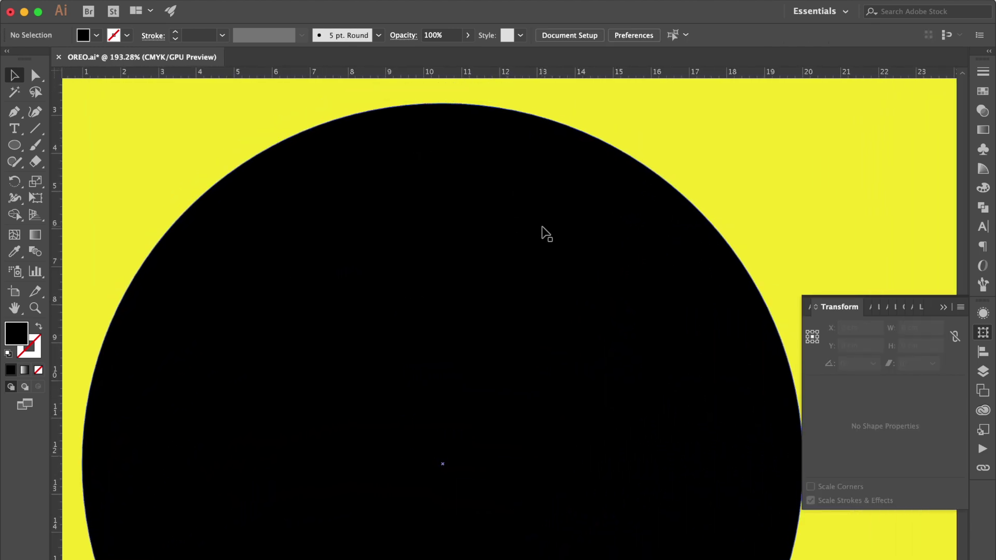
pyautogui.scroll(3, 541, 229)
pyautogui.moveTo(20, 141); pyautogui.dragTo(56, 151)
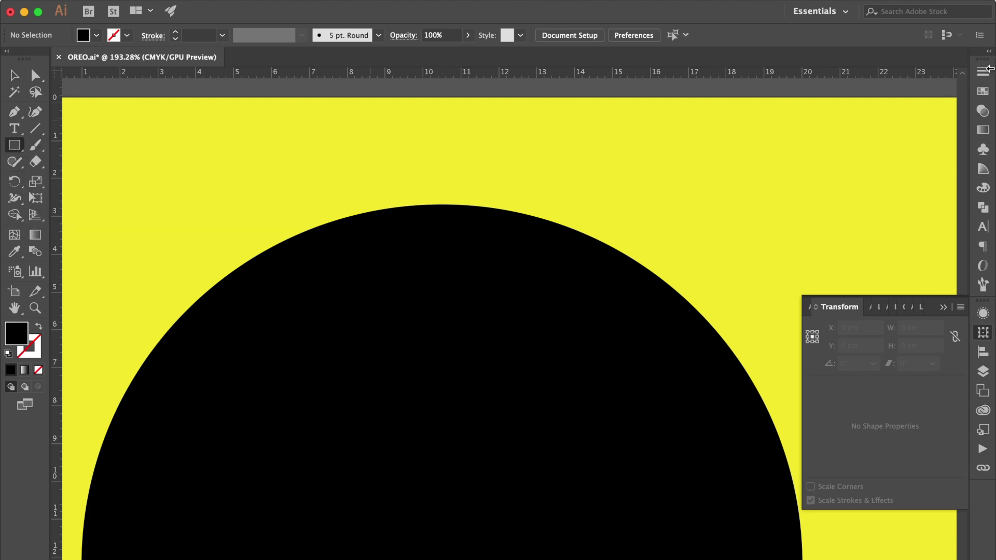
pyautogui.click(983, 91)
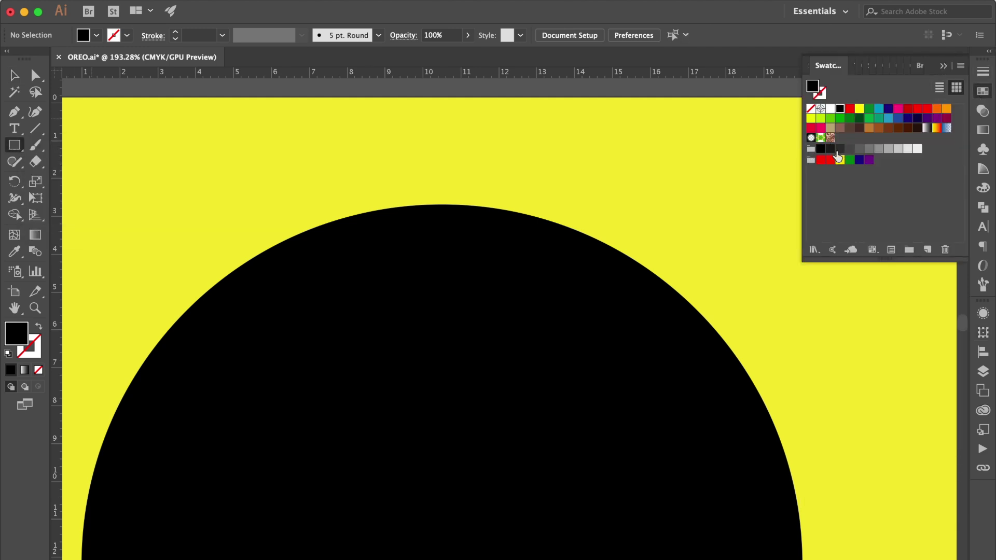
pyautogui.click(839, 150)
pyautogui.moveTo(433, 174); pyautogui.dragTo(454, 248)
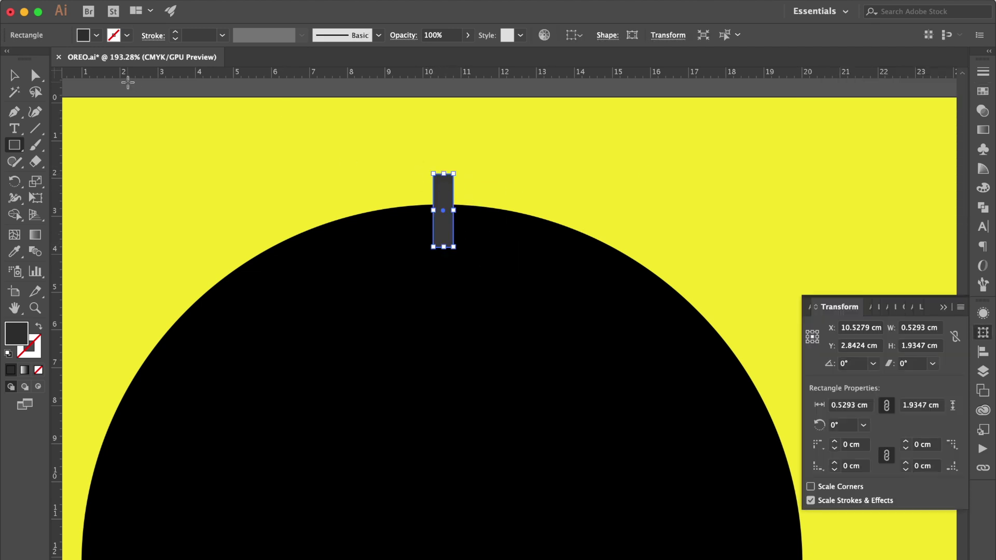
# Step: Centre the grey rectangle on the circle's top edge and shorten it to about 1.34 cm high
pyautogui.click(14, 75)
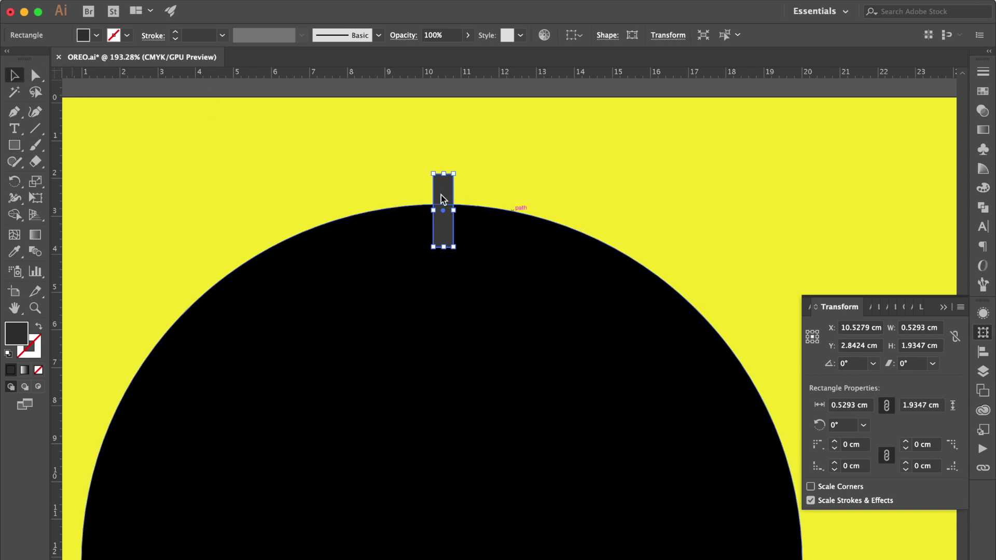
pyautogui.moveTo(470, 218); pyautogui.dragTo(444, 201)
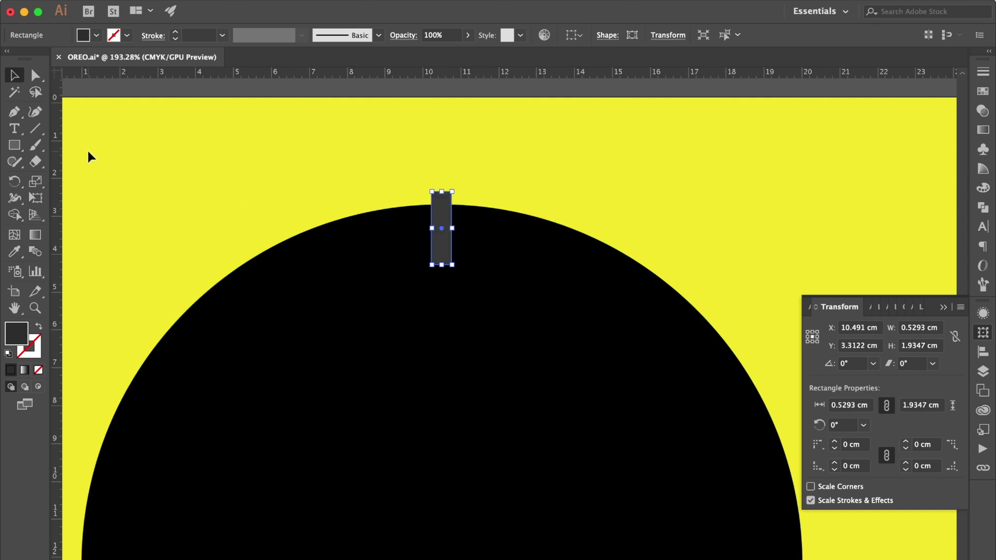
pyautogui.moveTo(442, 265); pyautogui.dragTo(446, 241)
pyautogui.scroll(-4, 446, 242)
pyautogui.scroll(3, 445, 244)
pyautogui.scroll(3, 446, 242)
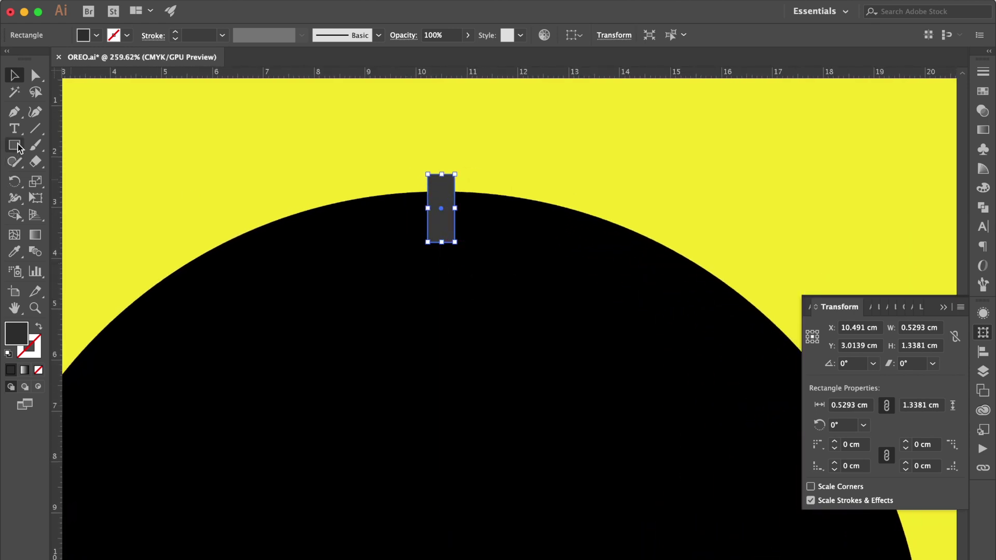
# Step: Taper the grey rectangle slightly toward its lower end with Perspective Distort
pyautogui.click(35, 197)
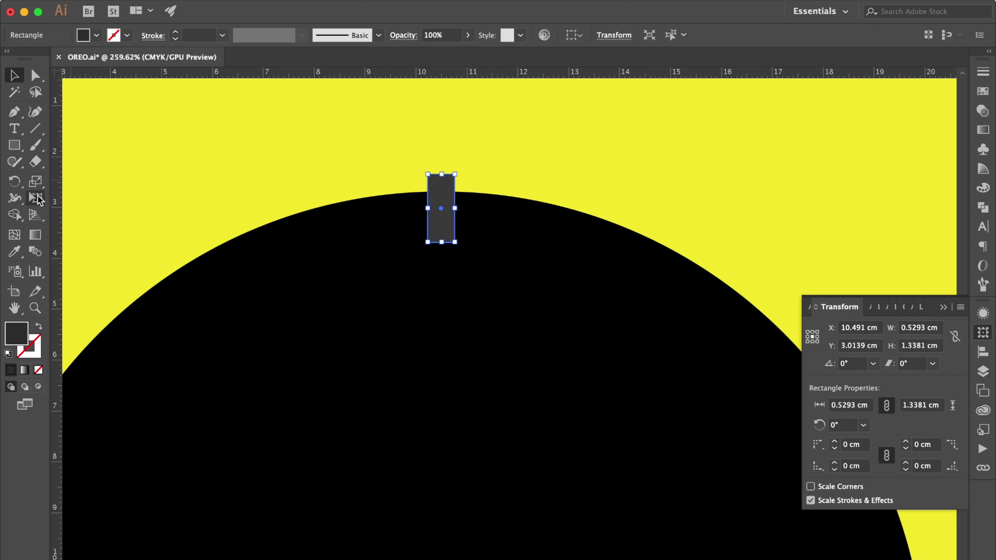
pyautogui.click(141, 196)
pyautogui.scroll(2, 445, 255)
pyautogui.moveTo(462, 294); pyautogui.dragTo(470, 297)
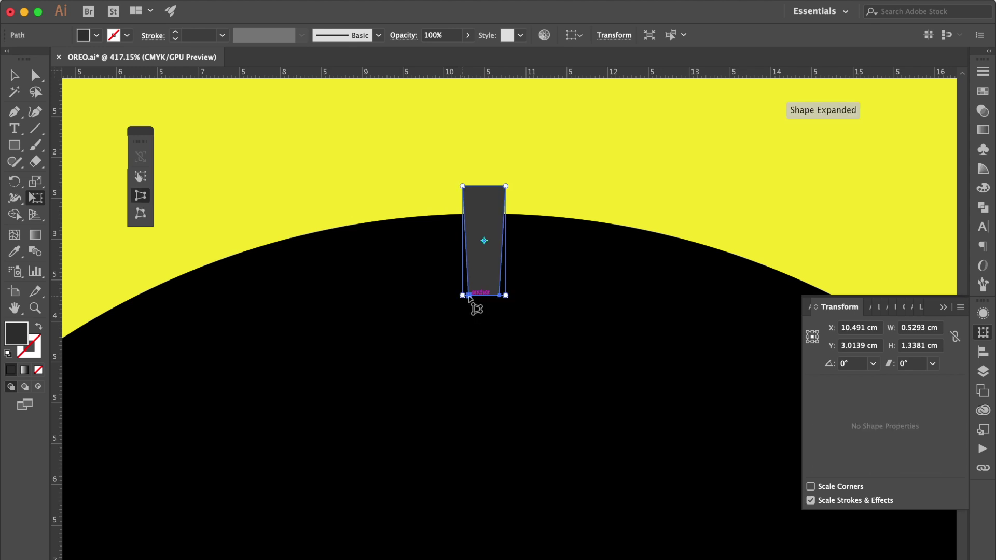
# Step: Round all corners of the tapered bar, giving the upper ones a 0.25 cm radius
pyautogui.click(35, 75)
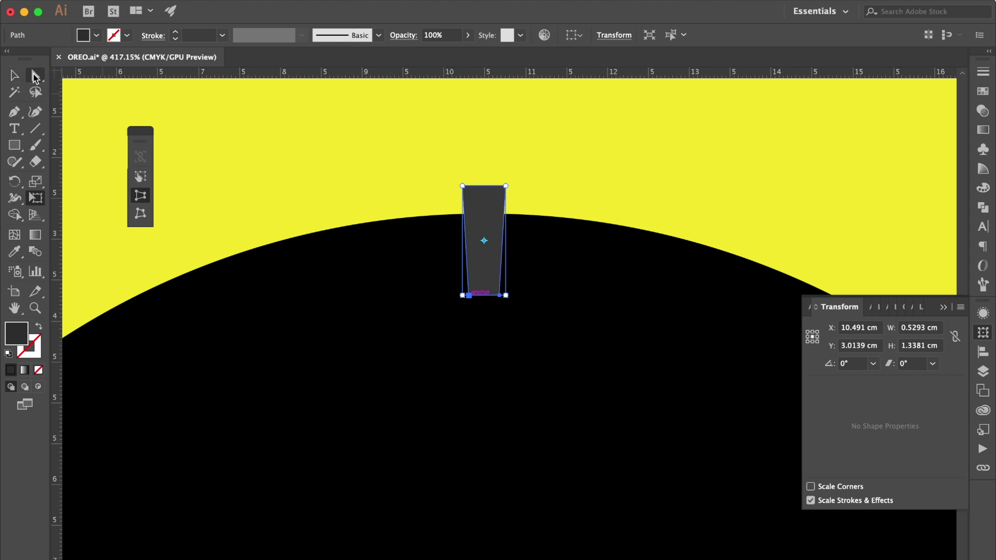
pyautogui.moveTo(473, 196); pyautogui.dragTo(491, 217)
pyautogui.click(489, 202)
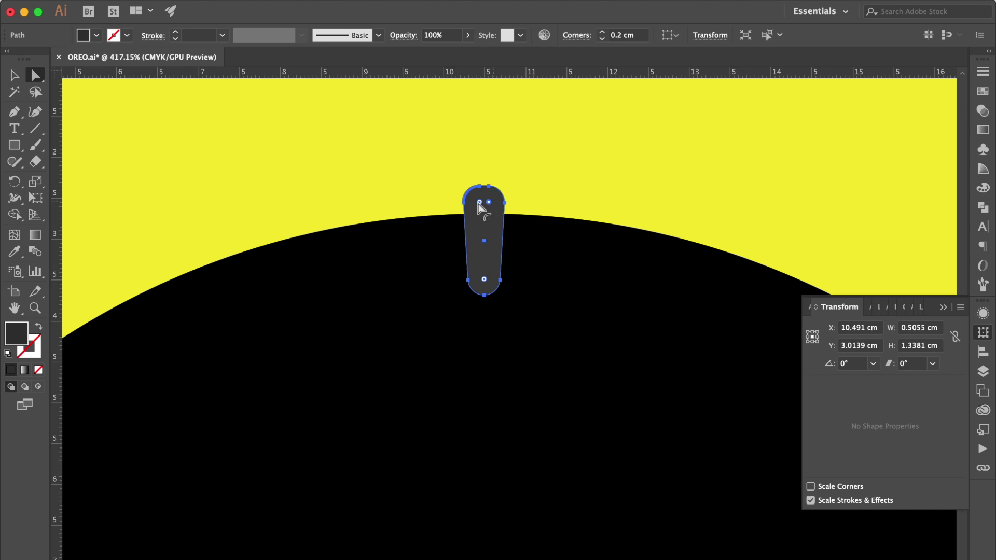
pyautogui.keyDown('shift'); pyautogui.click(479, 202); pyautogui.keyUp('shift')
pyautogui.moveTo(482, 203); pyautogui.dragTo(498, 278)
pyautogui.click(14, 75)
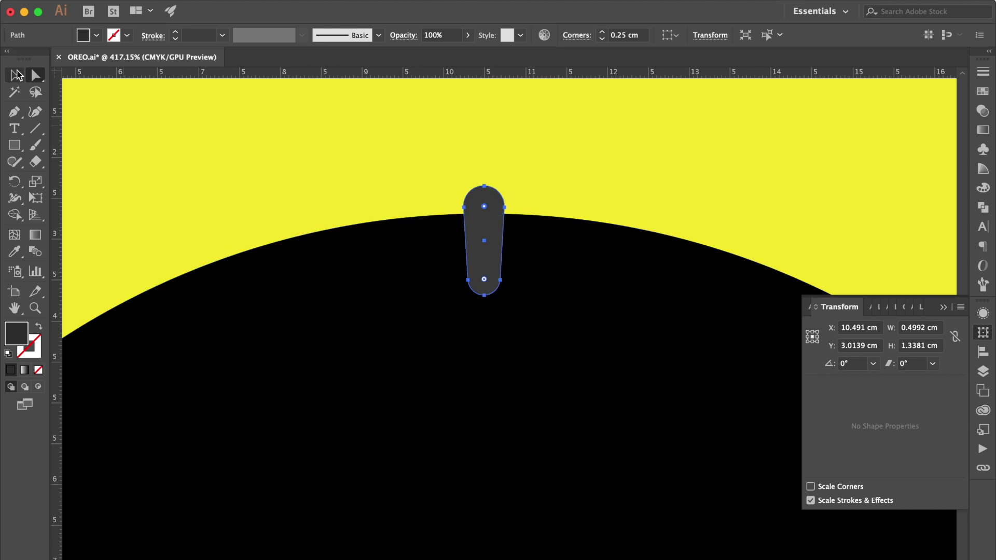
pyautogui.scroll(-5, 253, 196)
pyautogui.click(687, 176)
# Step: Make a copy of the grey bar rotated 4° about the centre of the black circle
pyautogui.hscroll(-3, 688, 176)
pyautogui.scroll(-1, 687, 175)
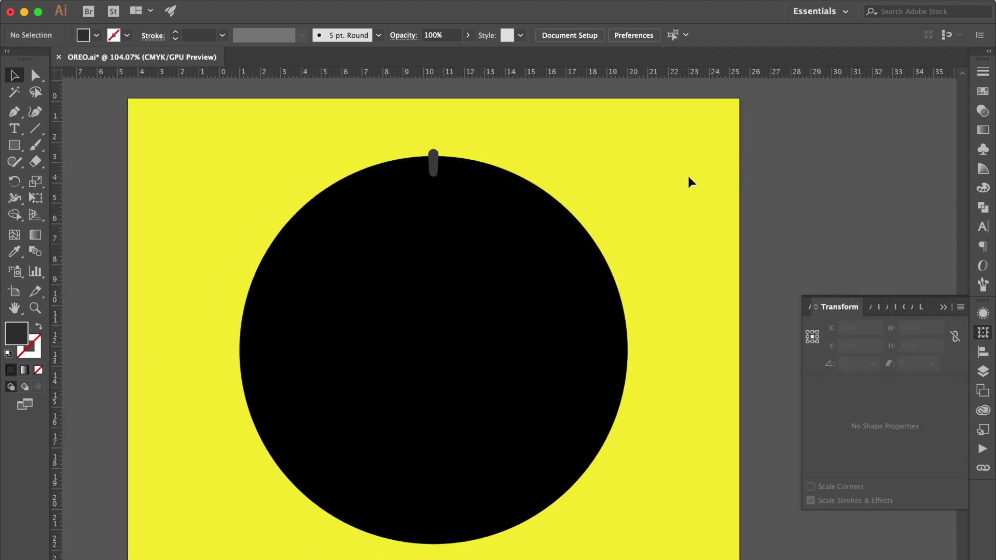
pyautogui.click(432, 162)
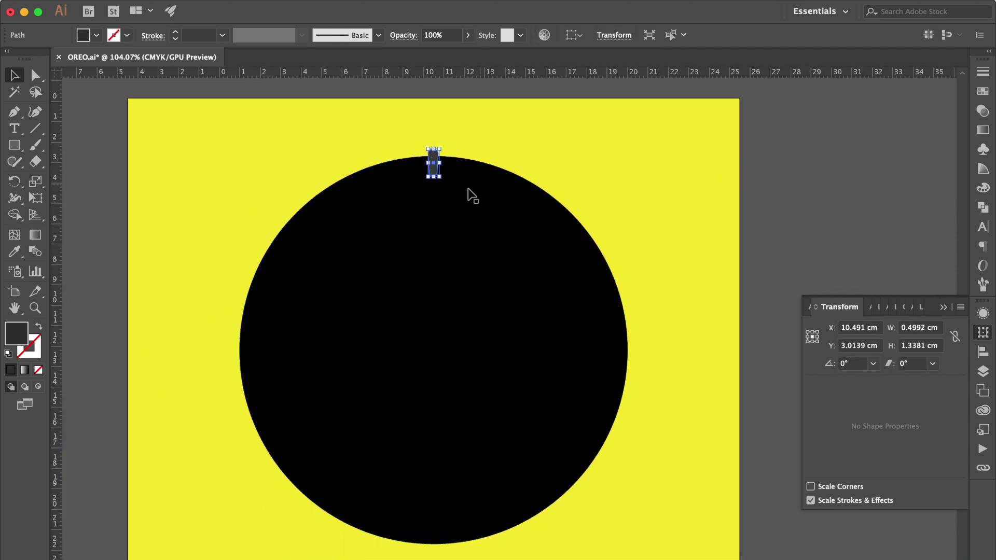
pyautogui.click(16, 181)
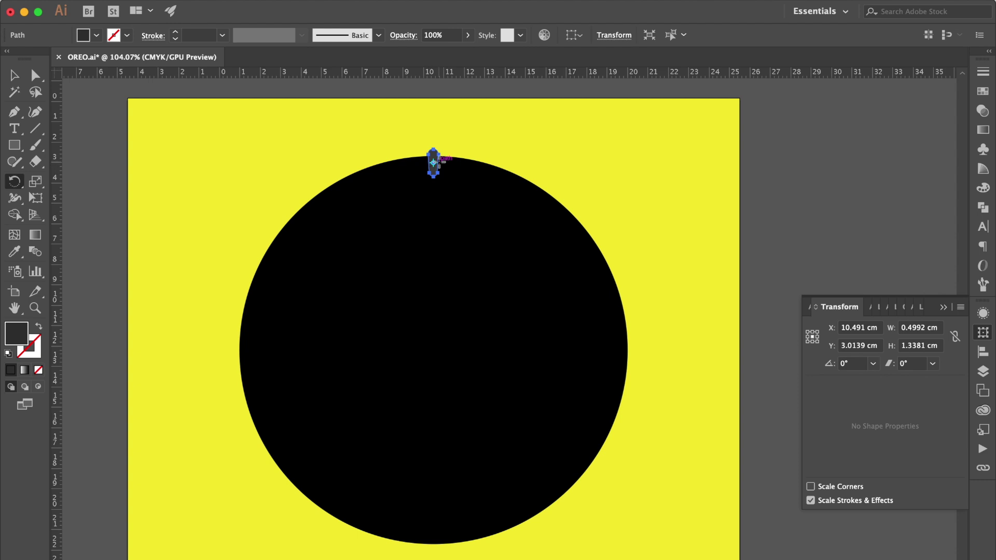
pyautogui.click(434, 348)
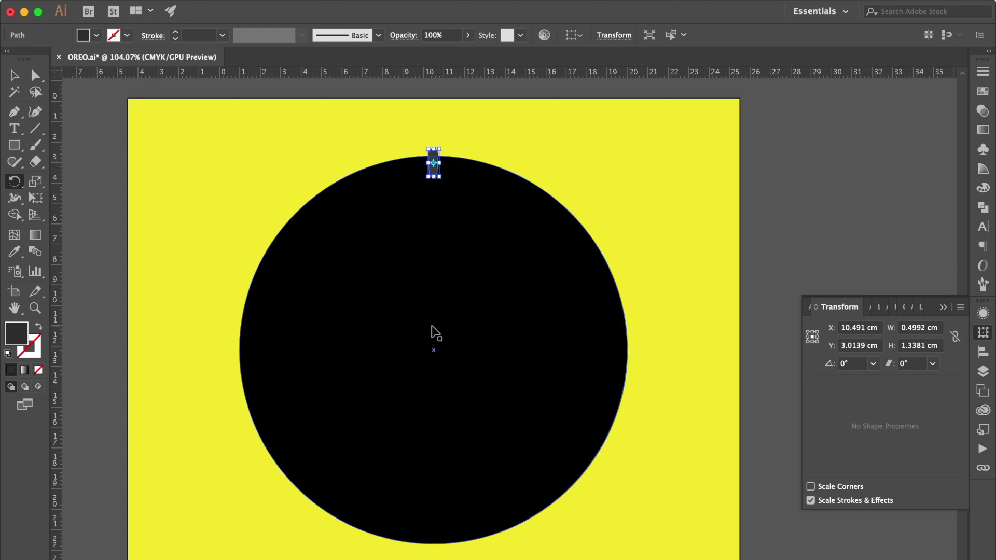
pyautogui.scroll(3, 294, 215)
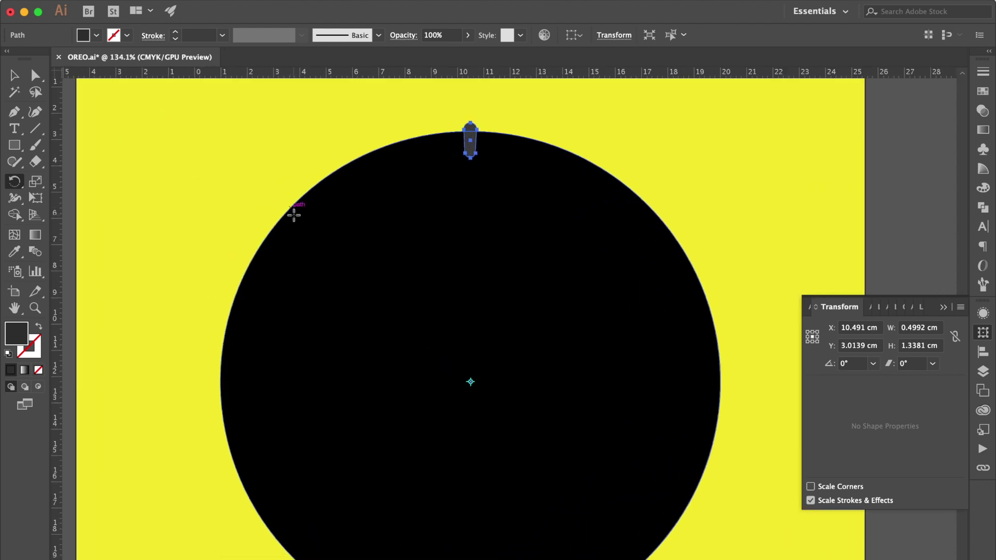
pyautogui.scroll(-2, 294, 215)
pyautogui.click(463, 100)
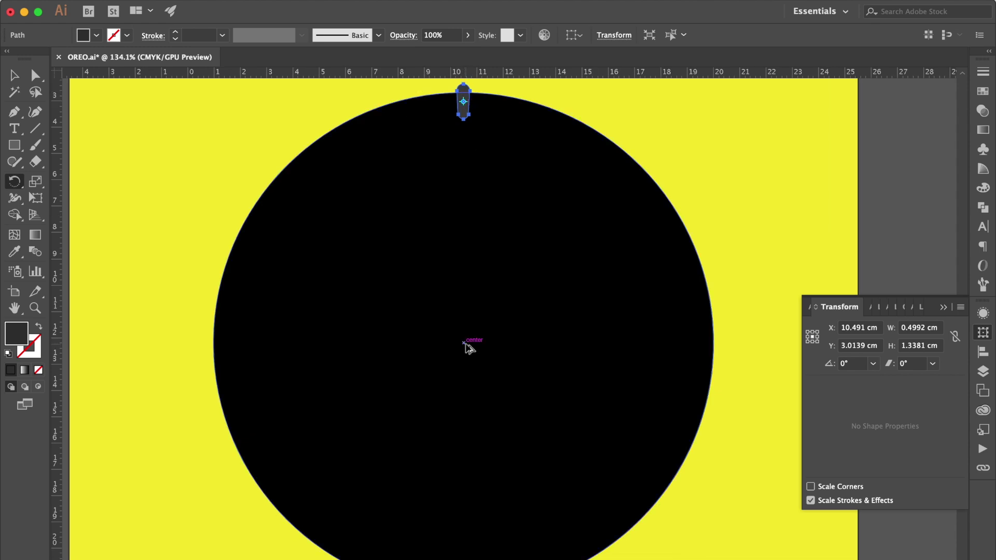
pyautogui.keyDown('alt'); pyautogui.click(464, 343); pyautogui.keyUp('alt')
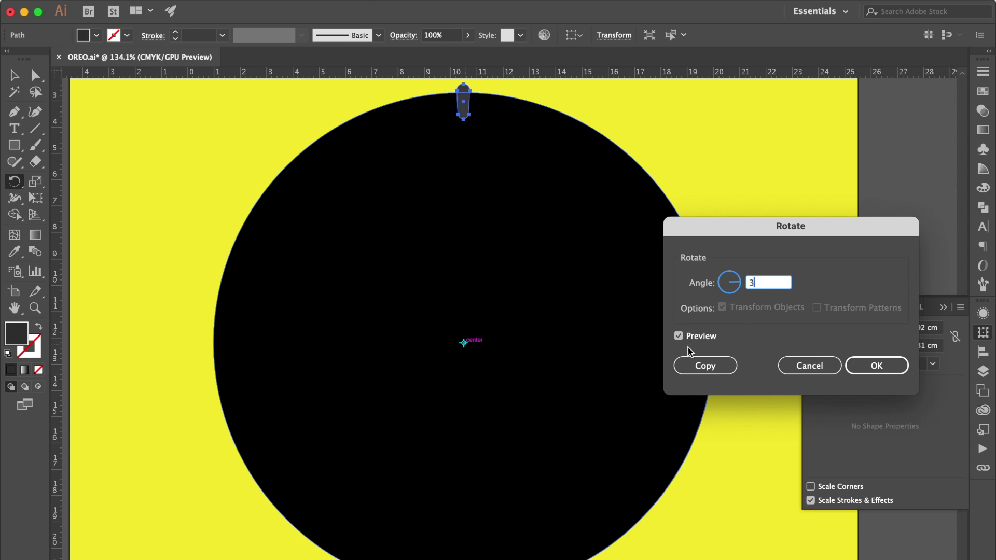
pyautogui.click(700, 336)
pyautogui.click(700, 337)
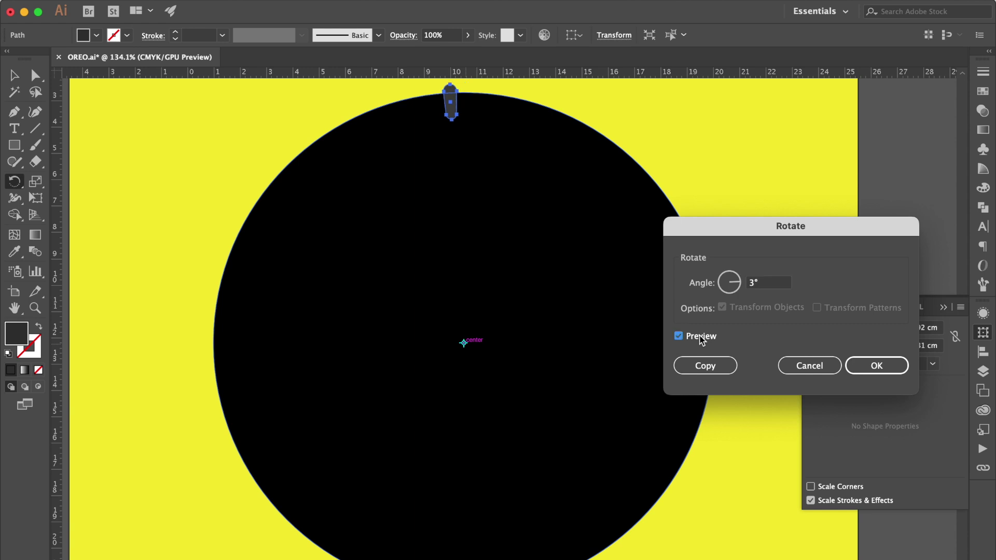
pyautogui.doubleClick(770, 282)
pyautogui.write('4')
pyautogui.click(703, 366)
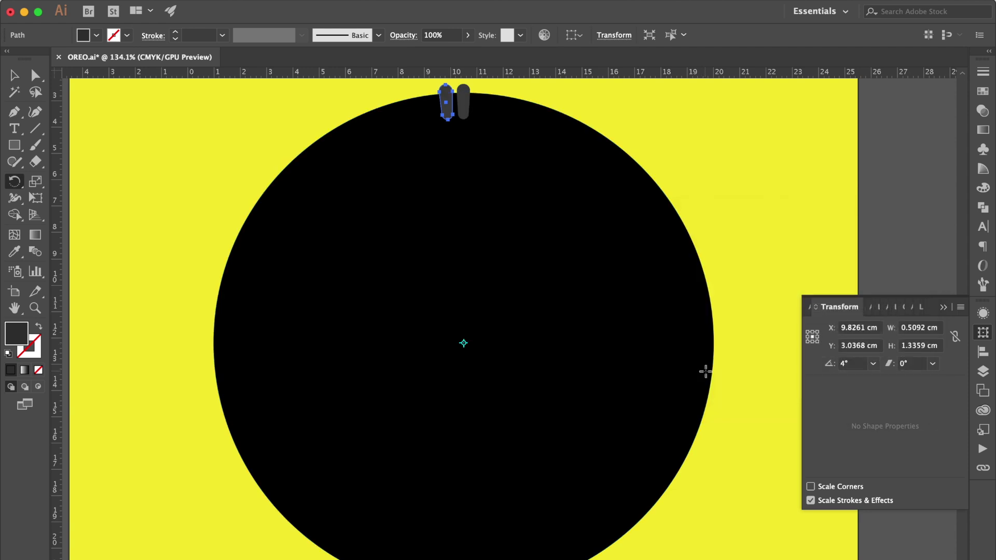
# Step: Repeat the 4° rotated copy until grey bars ring the entire circle, and deselect the last one
pyautogui.press('super+d')
pyautogui.press('super+d')
pyautogui.press('super+d')
pyautogui.press('super+d')
pyautogui.press('super+d')
pyautogui.press('super+d')
pyautogui.press('super+d')
pyautogui.press('super+d')
pyautogui.press('super+d')
pyautogui.press('super+d')
pyautogui.press('super+d')
pyautogui.press('super+d')
pyautogui.press('super+d')
pyautogui.press('super+d')
pyautogui.press('super+d')
pyautogui.press('super+d')
pyautogui.press('super+d')
pyautogui.press('super+d')
pyautogui.press('super+d')
pyautogui.press('super+d')
pyautogui.press('super+d')
pyautogui.press('super+d')
pyautogui.press('super+d')
pyautogui.press('super+d')
pyautogui.press('super+d')
pyautogui.press('super+d')
pyautogui.press('super+d')
pyautogui.press('super+d')
pyautogui.press('super+d')
pyautogui.press('super+d')
pyautogui.press('super+d')
pyautogui.press('super+d')
pyautogui.press('super+d')
pyautogui.press('super+d')
pyautogui.press('super+d')
pyautogui.press('super+d')
pyautogui.press('super+d')
pyautogui.press('super+d')
pyautogui.press('super+d')
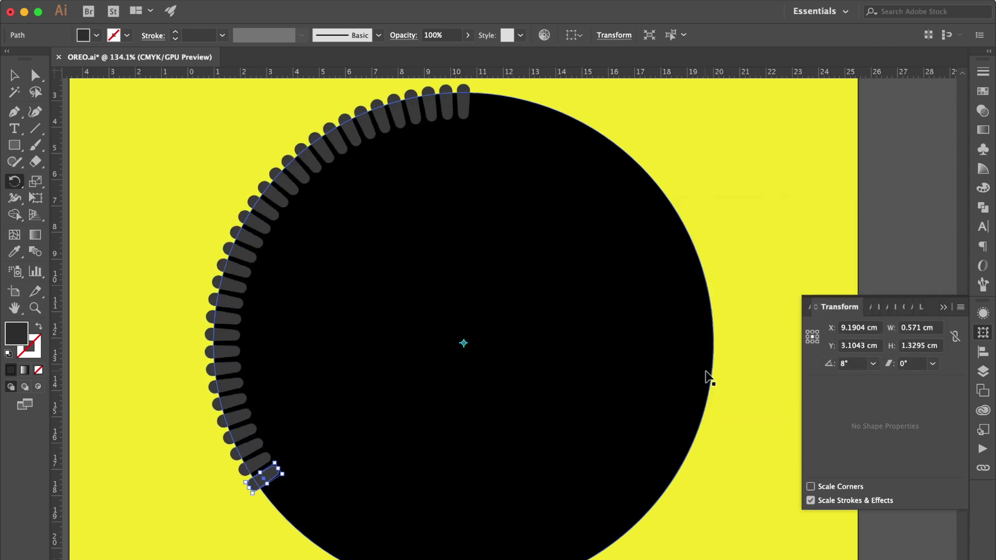
pyautogui.press('super+d')
pyautogui.press('super+d')
pyautogui.press('super+d')
pyautogui.press('super+d')
pyautogui.press('super+d')
pyautogui.press('super+d')
pyautogui.press('super+d')
pyautogui.press('super+d')
pyautogui.press('super+d')
pyautogui.press('super+d')
pyautogui.press('super+d')
pyautogui.press('super+d')
pyautogui.press('super+d')
pyautogui.press('super+d')
pyautogui.press('super+d')
pyautogui.press('super+d')
pyautogui.press('super+d')
pyautogui.press('super+d')
pyautogui.press('super+d')
pyautogui.press('super+d')
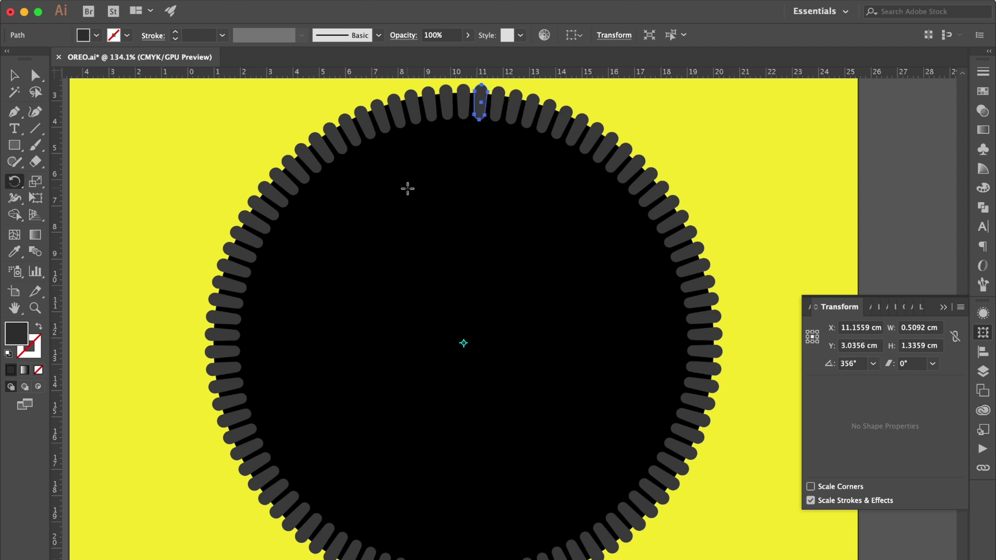
pyautogui.click(11, 79)
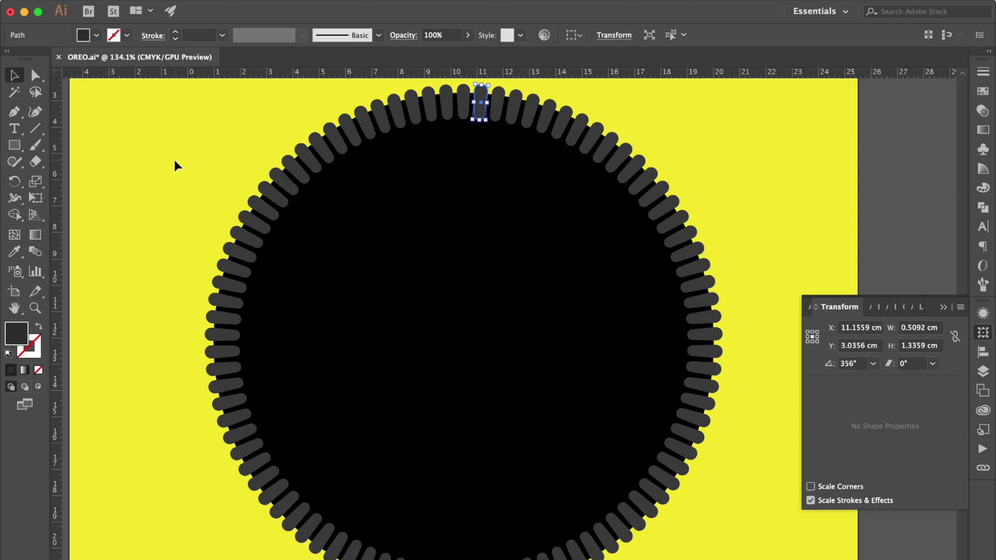
pyautogui.click(174, 160)
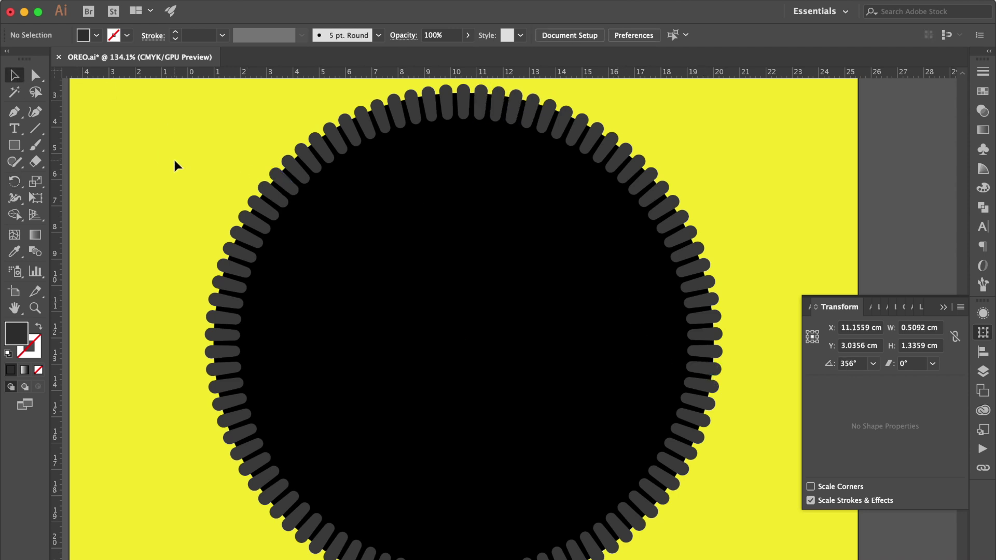
# Step: Duplicate the black circle in place and turn the copy into an unfilled outline in the bars' dark grey
pyautogui.click(385, 263)
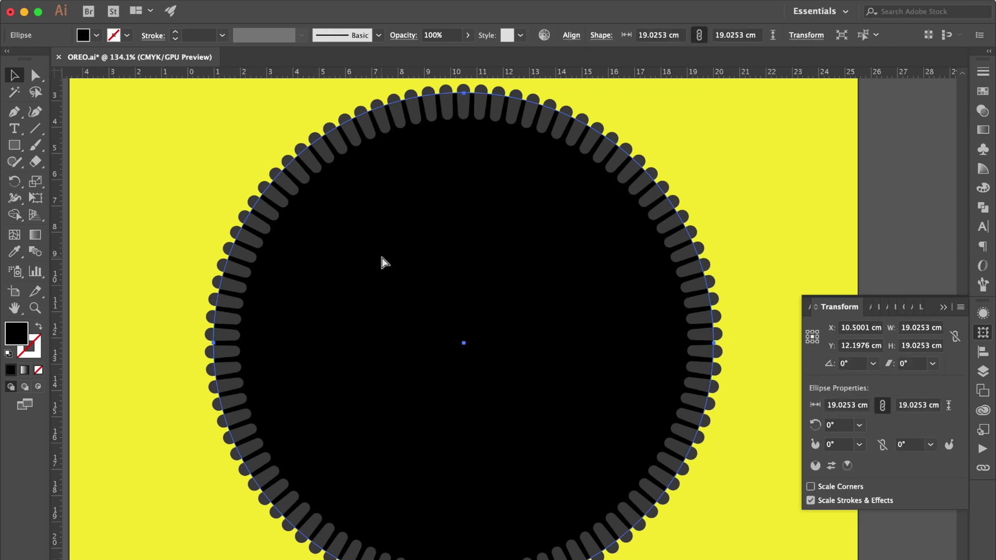
pyautogui.click(11, 255)
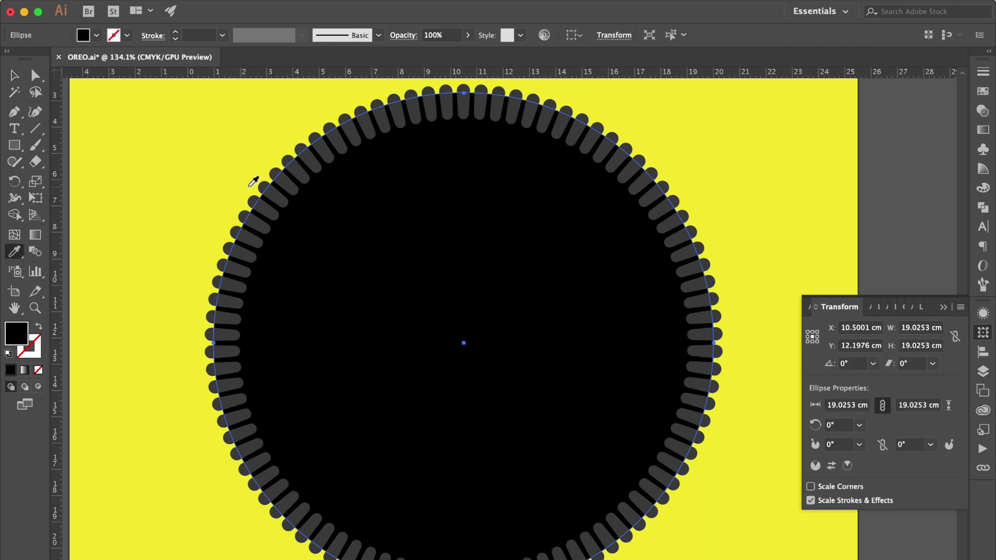
pyautogui.click(285, 196)
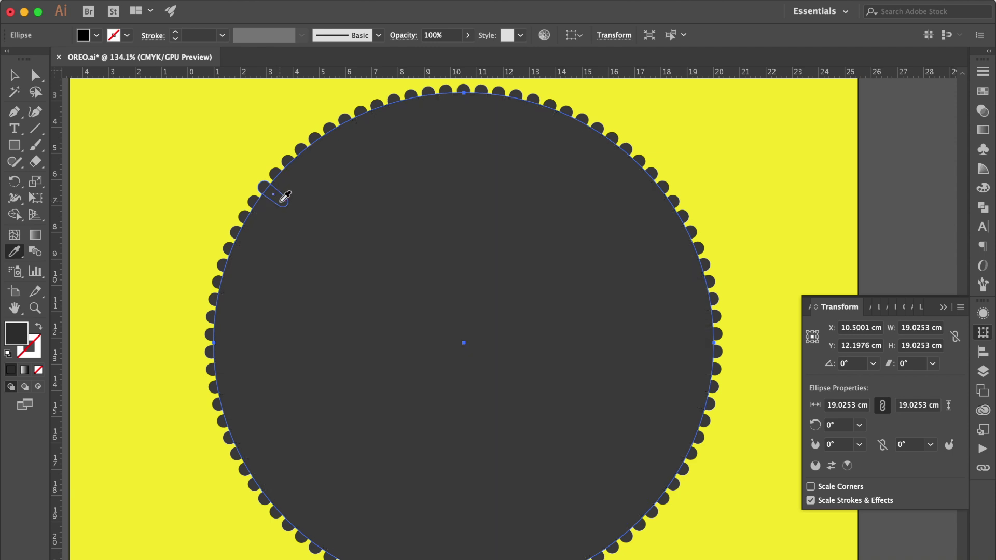
pyautogui.click(39, 330)
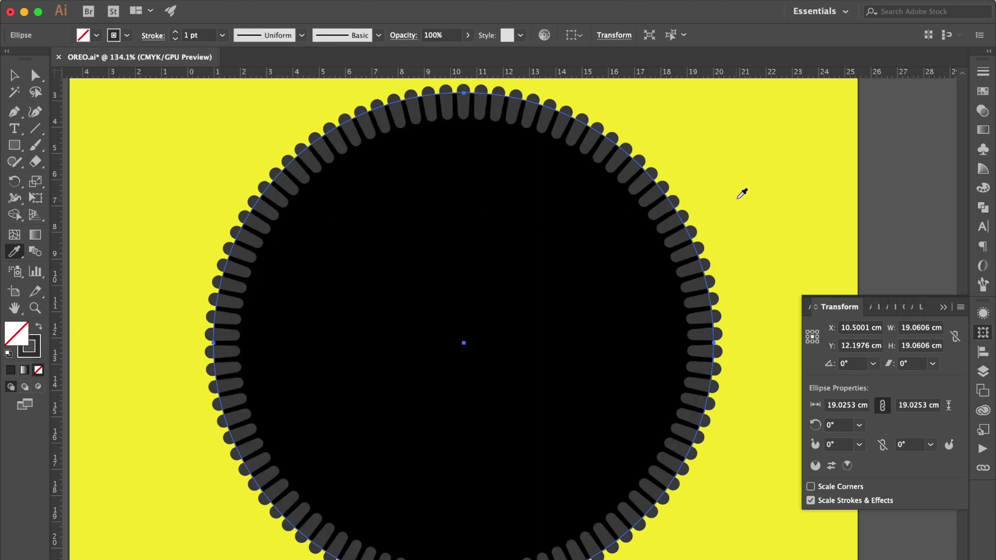
pyautogui.click(983, 71)
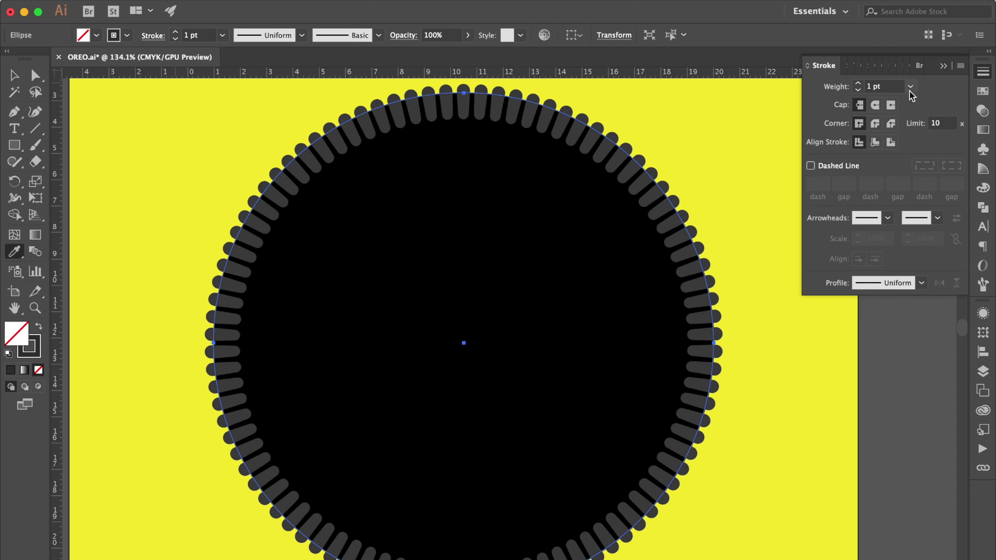
# Step: Scale the grey outline circle uniformly to 83%
pyautogui.click(14, 75)
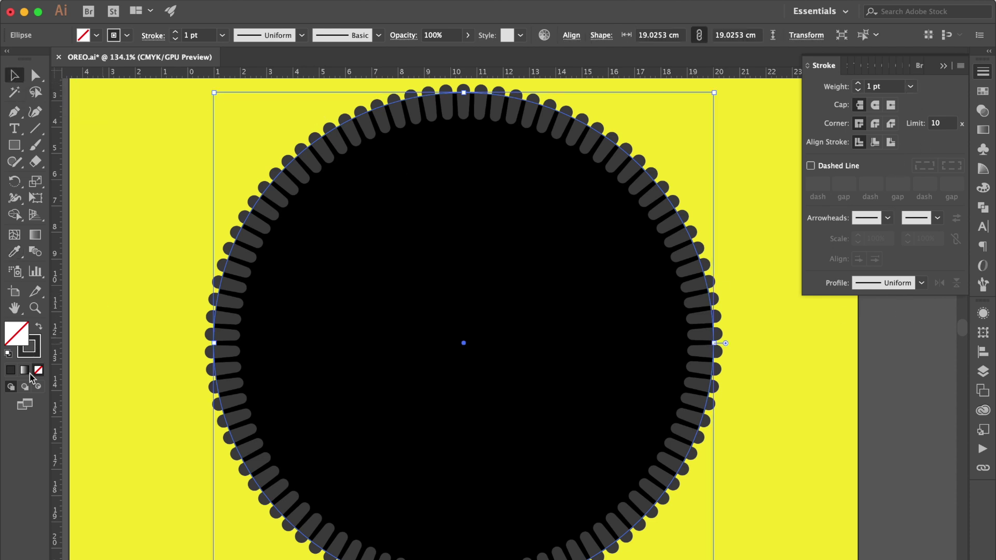
pyautogui.rightClick(347, 173)
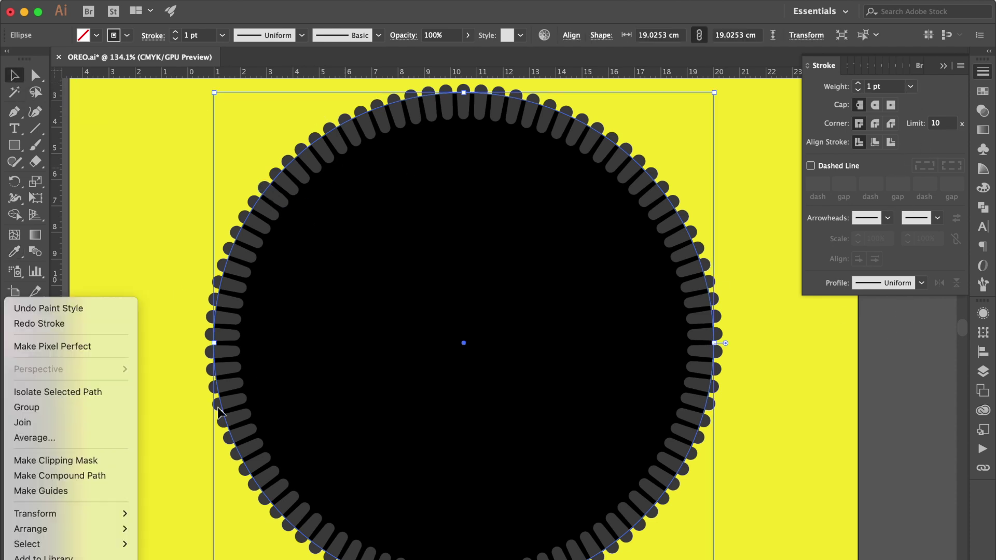
pyautogui.moveTo(104, 513)
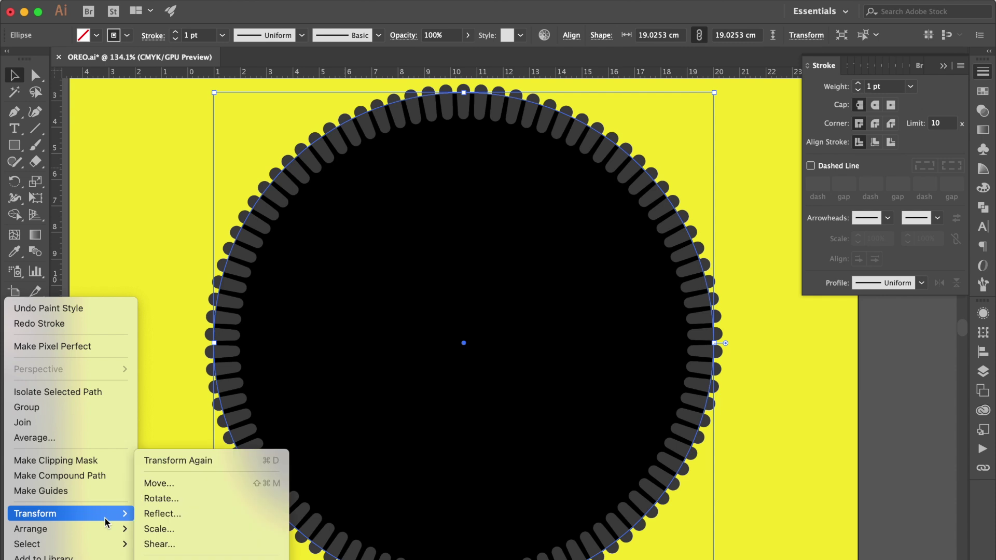
pyautogui.click(180, 530)
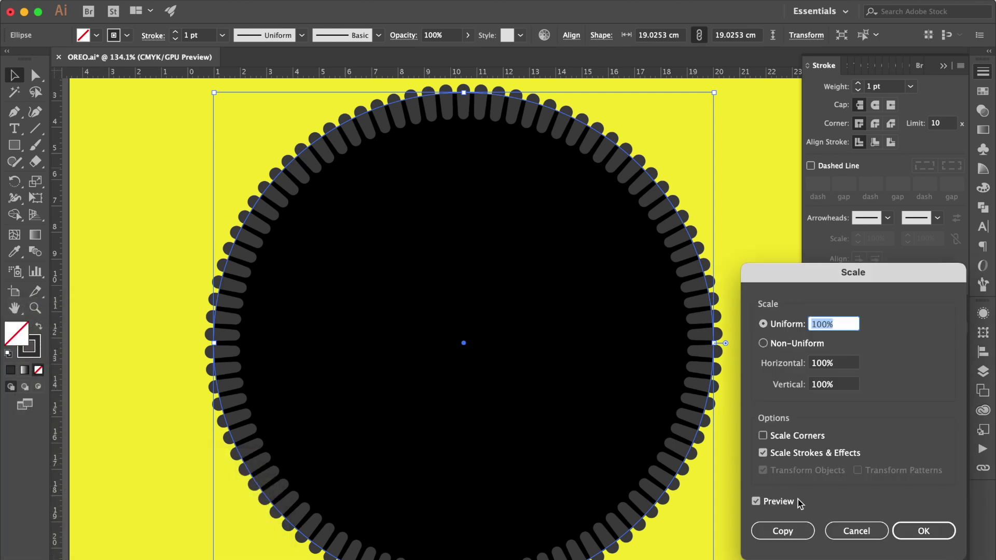
pyautogui.press('Down')
pyautogui.press('Down')
pyautogui.press('Down')
pyautogui.press('Down')
pyautogui.press('Down')
pyautogui.press('Down')
pyautogui.press('Down')
pyautogui.press('Down')
pyautogui.press('Down')
pyautogui.press('Down')
pyautogui.press('Down')
pyautogui.press('Down')
pyautogui.press('Down')
pyautogui.press('Down')
pyautogui.press('Down')
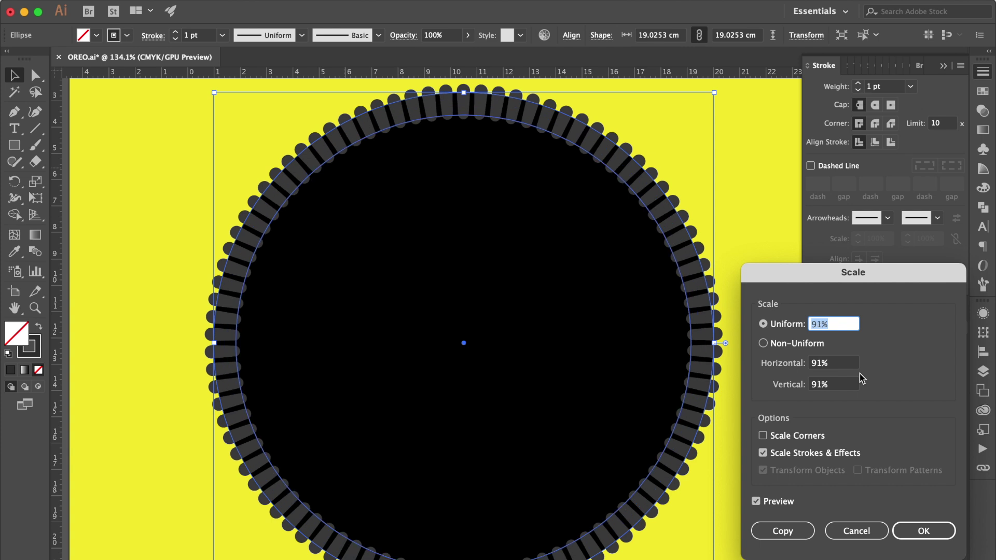
pyautogui.press('Down')
pyautogui.press('Down')
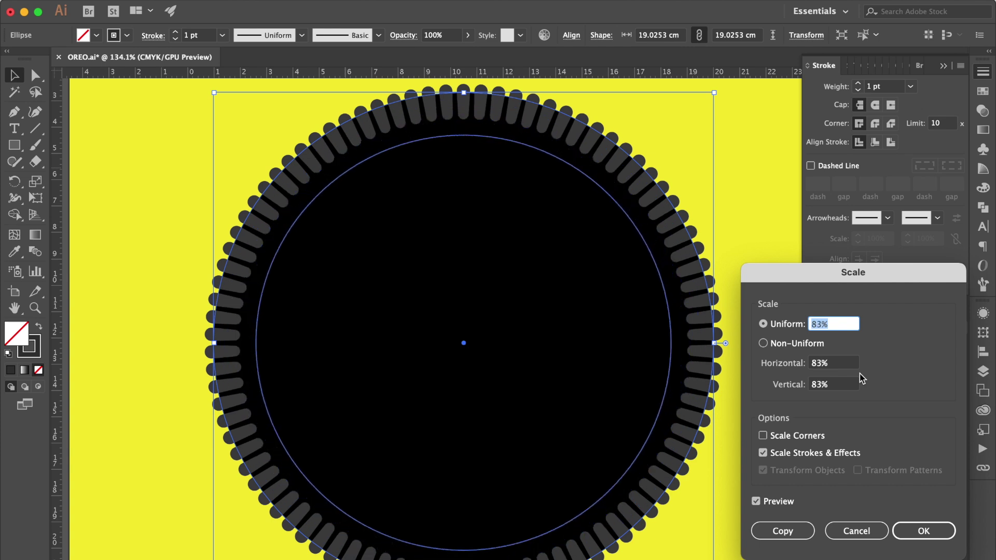
pyautogui.press('Return')
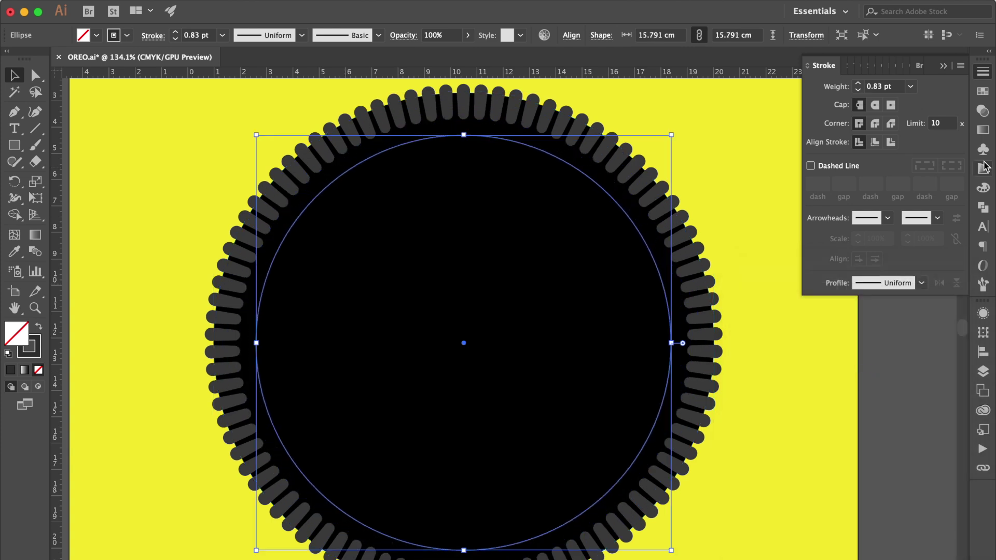
# Step: Give the grey outline circle a 9 pt stroke with round caps and round corners
pyautogui.click(911, 87)
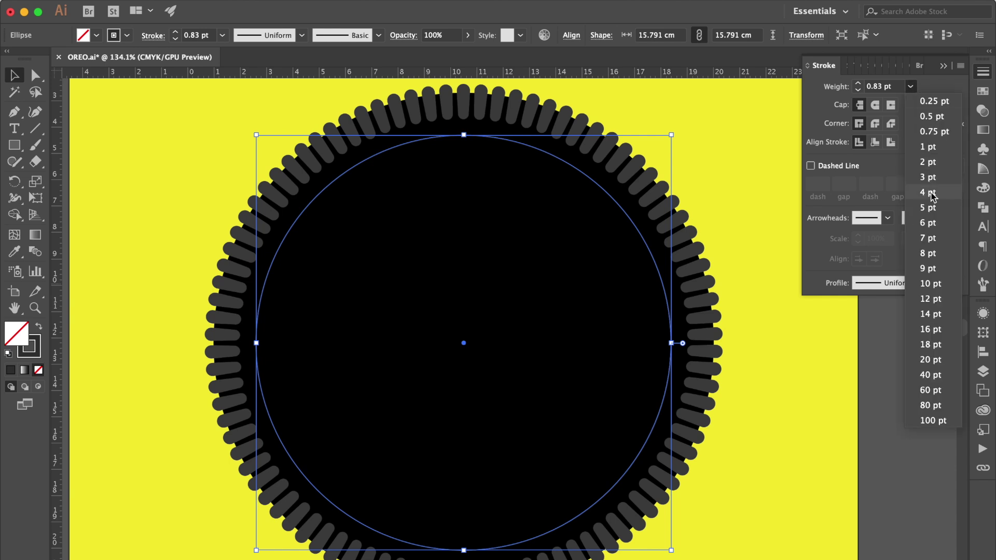
pyautogui.click(929, 268)
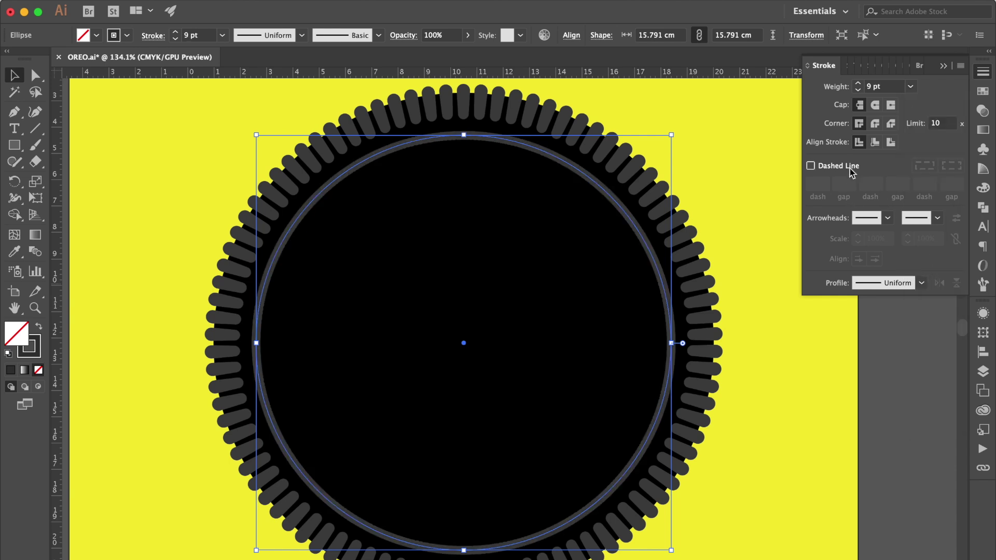
pyautogui.click(875, 105)
pyautogui.click(875, 124)
# Step: Make the circle's stroke dashed with a 20 pt dash, 20 pt gap and 1 pt dash, and deselect it
pyautogui.click(811, 166)
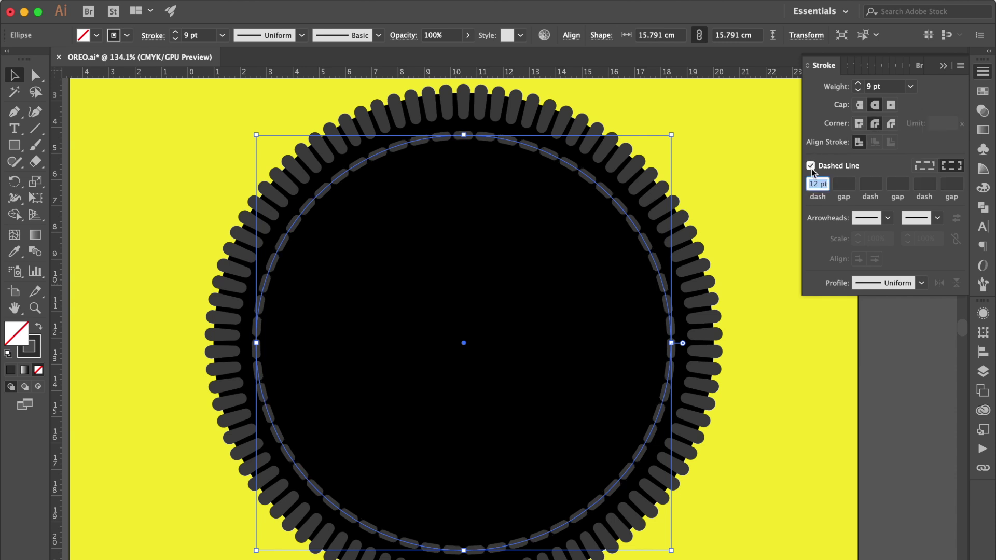
pyautogui.write('20')
pyautogui.click(840, 183)
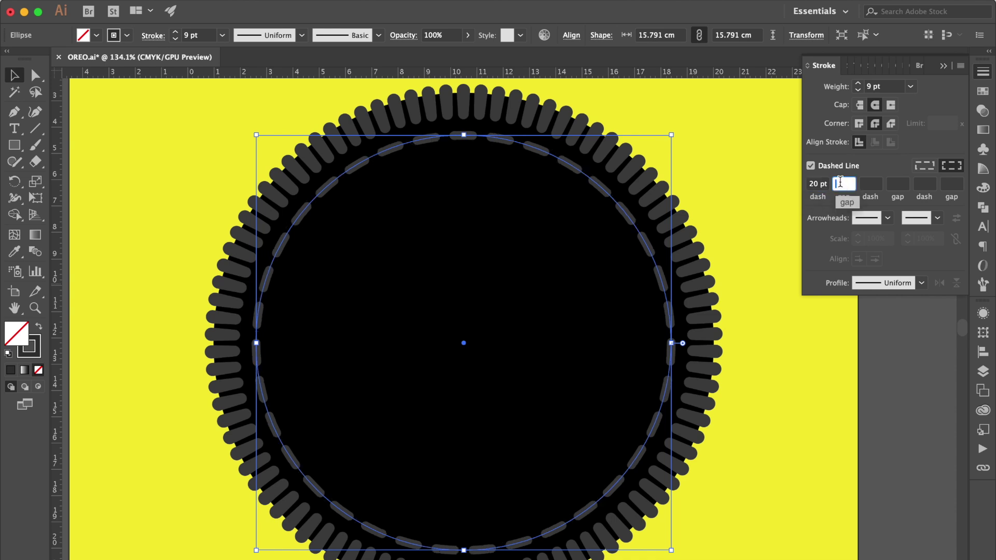
pyautogui.write('20')
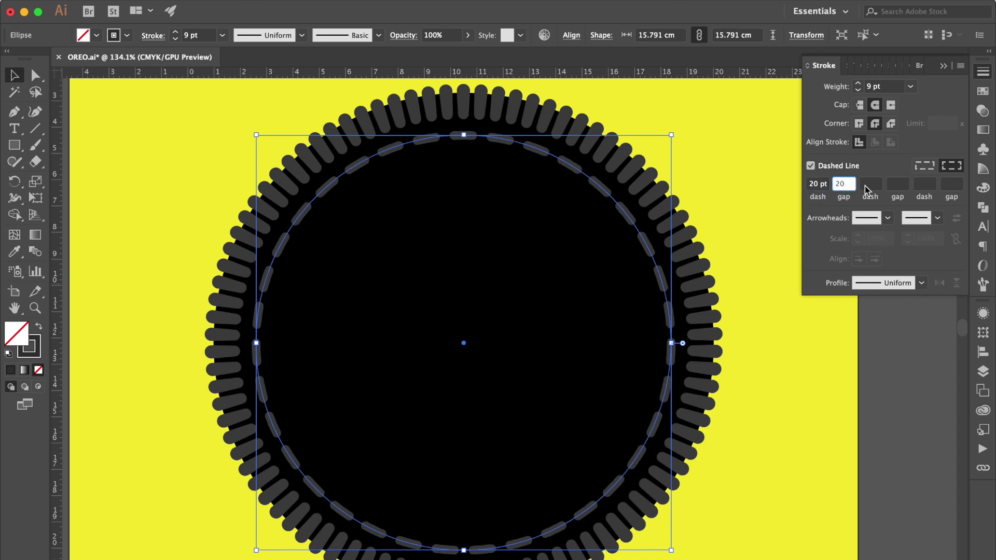
pyautogui.click(874, 184)
pyautogui.write('1')
pyautogui.press('Tab')
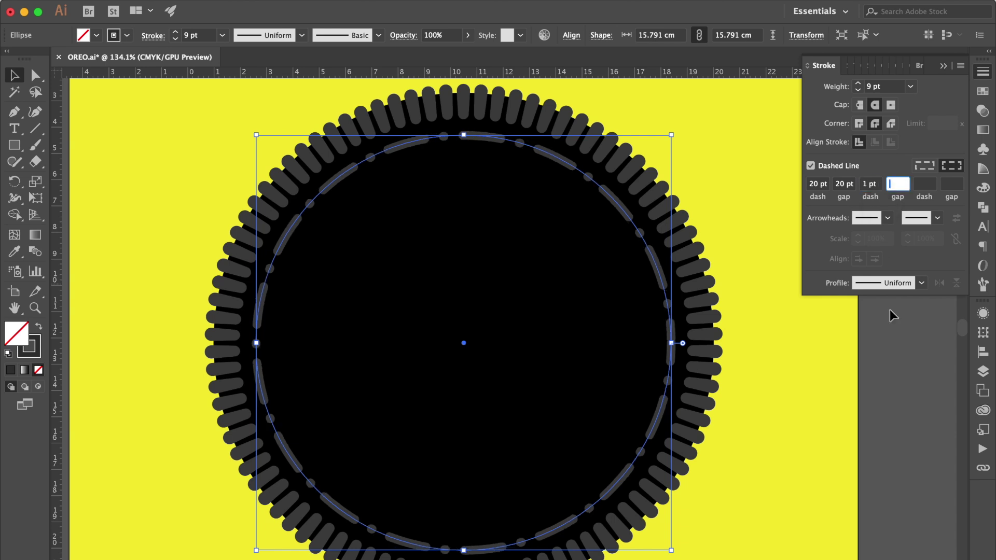
pyautogui.click(933, 421)
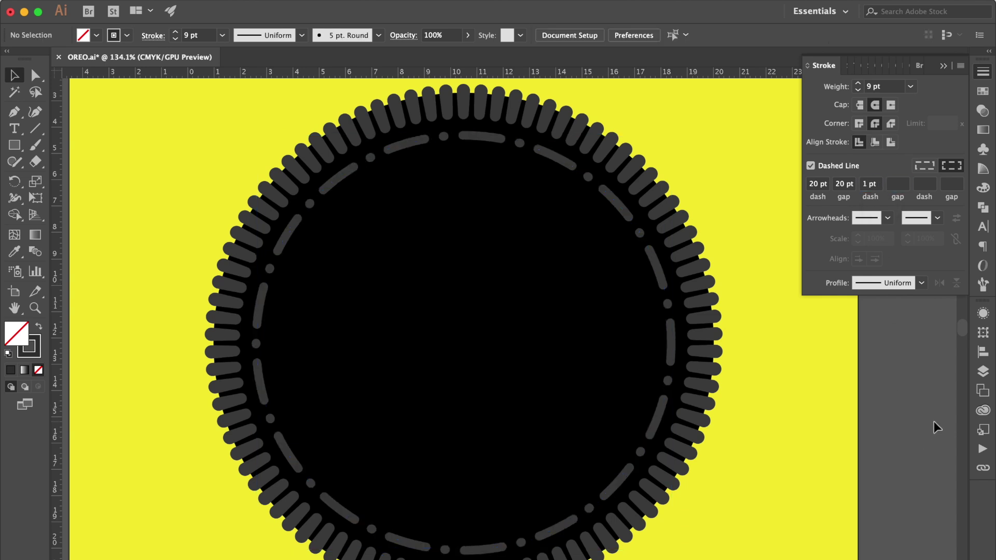
# Step: Draw a square about 2.19 cm wide near the artboard's upper-left corner, with solid dark grey fill and no stroke
pyautogui.scroll(-2, 629, 318)
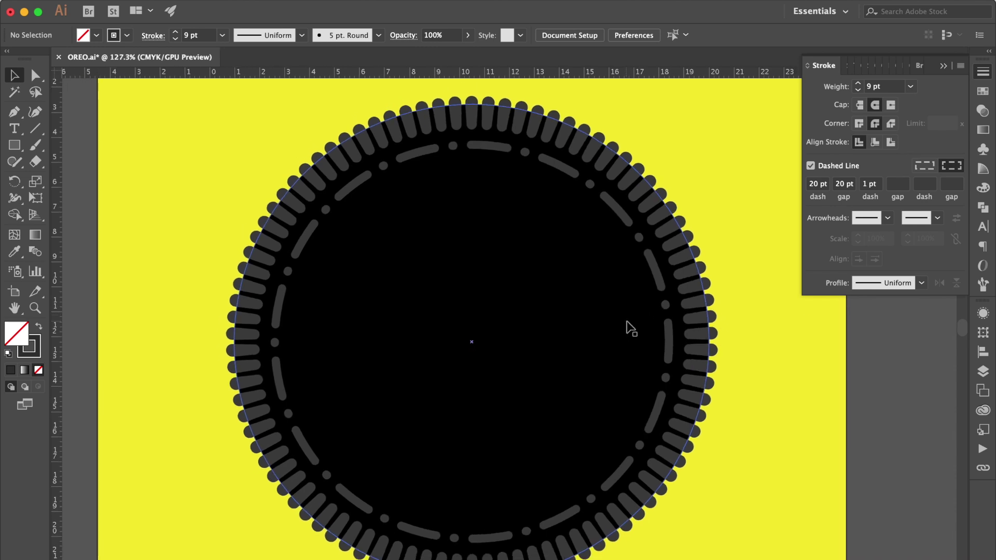
pyautogui.click(14, 146)
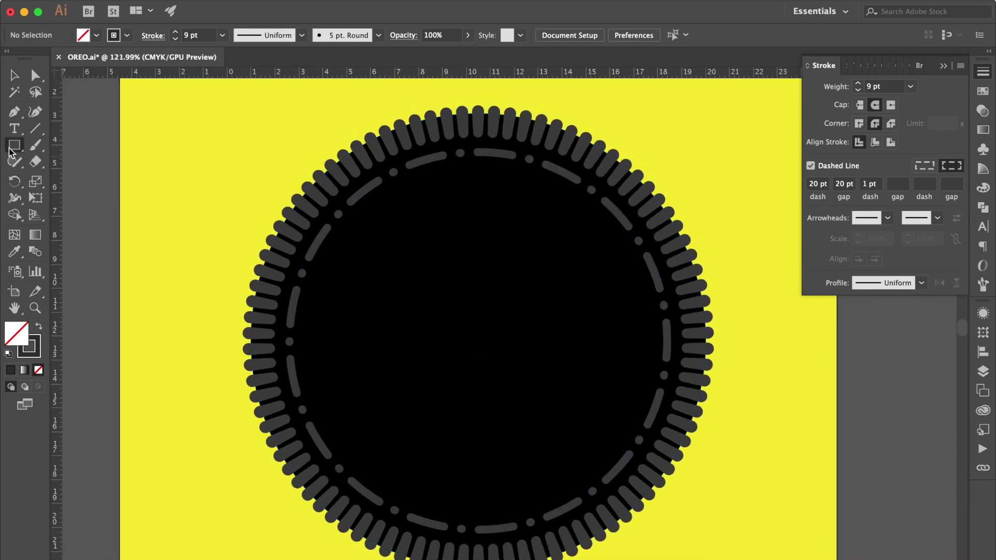
pyautogui.moveTo(137, 113); pyautogui.dragTo(189, 166)
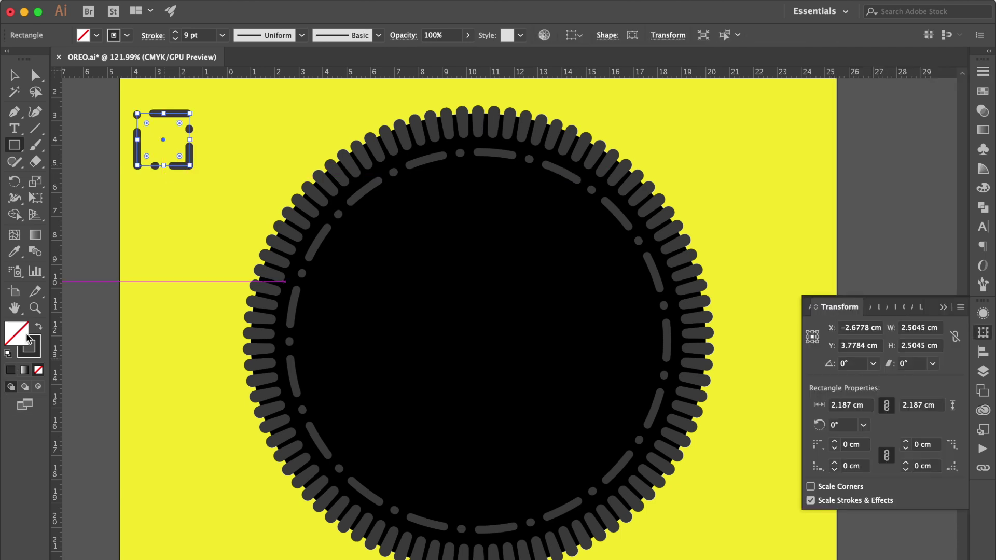
pyautogui.click(38, 328)
pyautogui.click(14, 75)
pyautogui.click(77, 111)
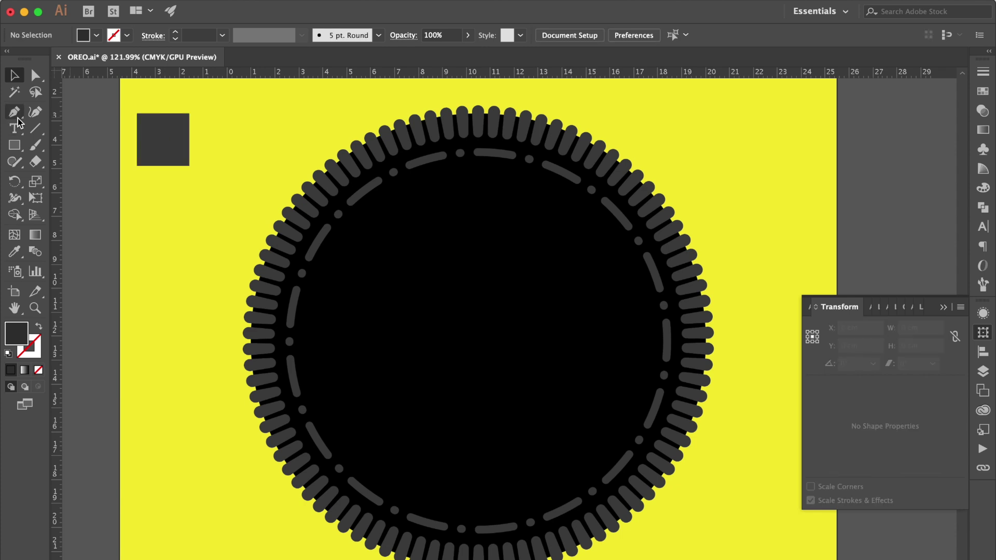
# Step: Draw two straight Pen tool paths across the grey square, one along each diagonal from corner to corner
pyautogui.click(15, 114)
pyautogui.click(137, 113)
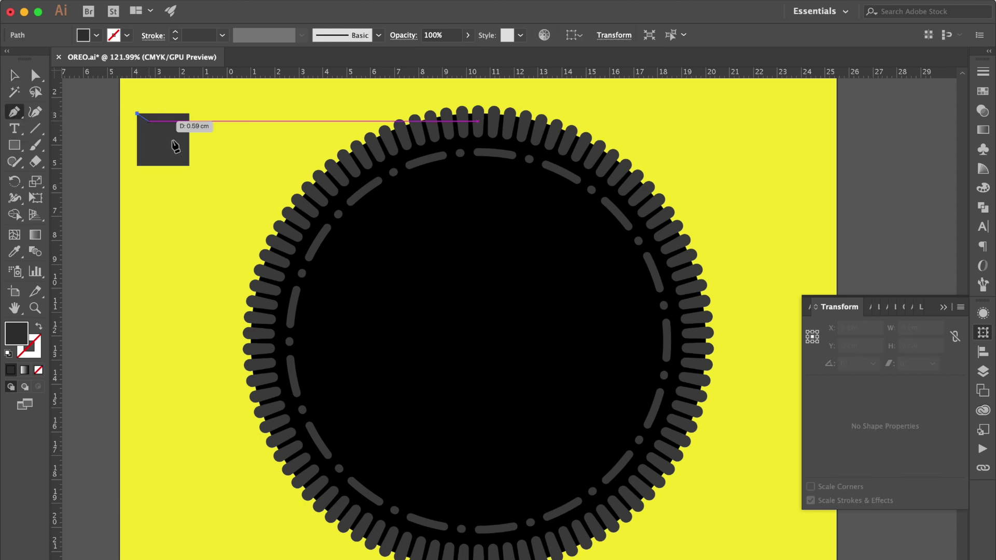
pyautogui.click(188, 165)
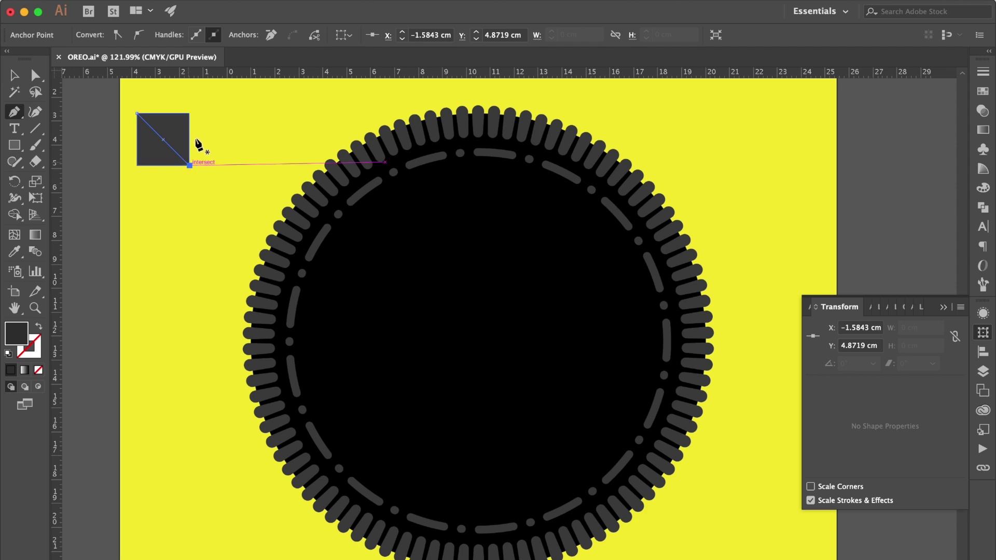
pyautogui.press('Escape')
pyautogui.click(189, 113)
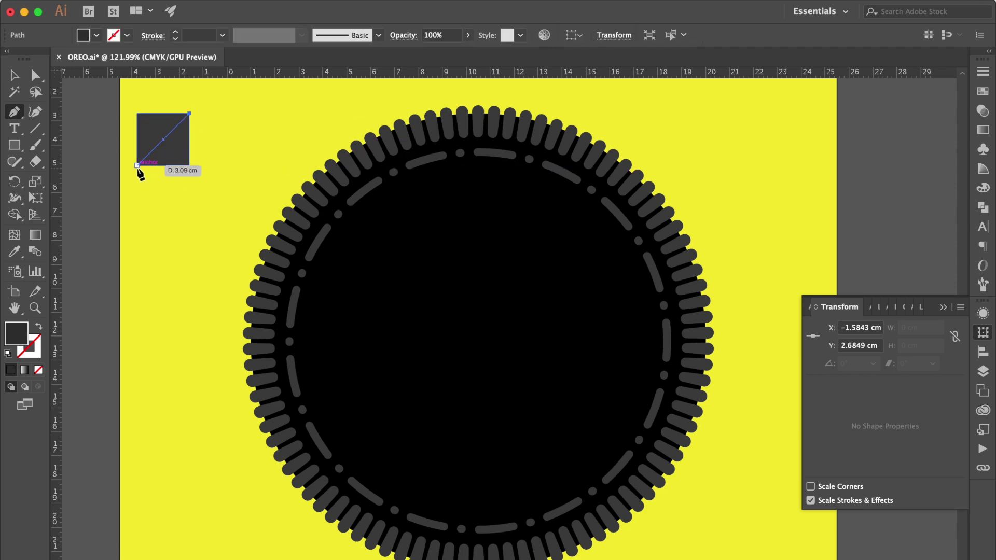
pyautogui.click(136, 166)
# Step: Divide the grey square along its two diagonals with Pathfinder and ungroup the resulting pieces
pyautogui.click(14, 76)
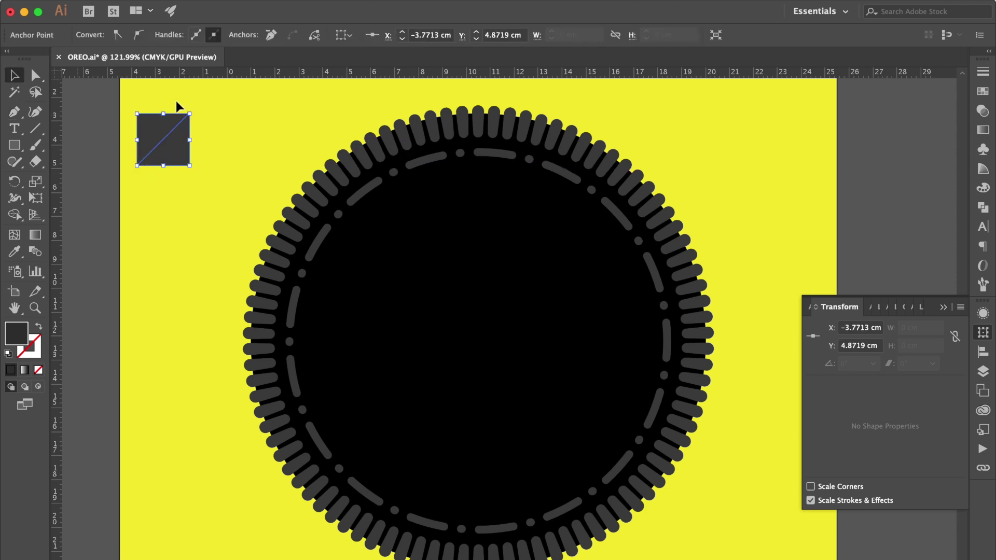
pyautogui.moveTo(200, 108); pyautogui.dragTo(113, 186)
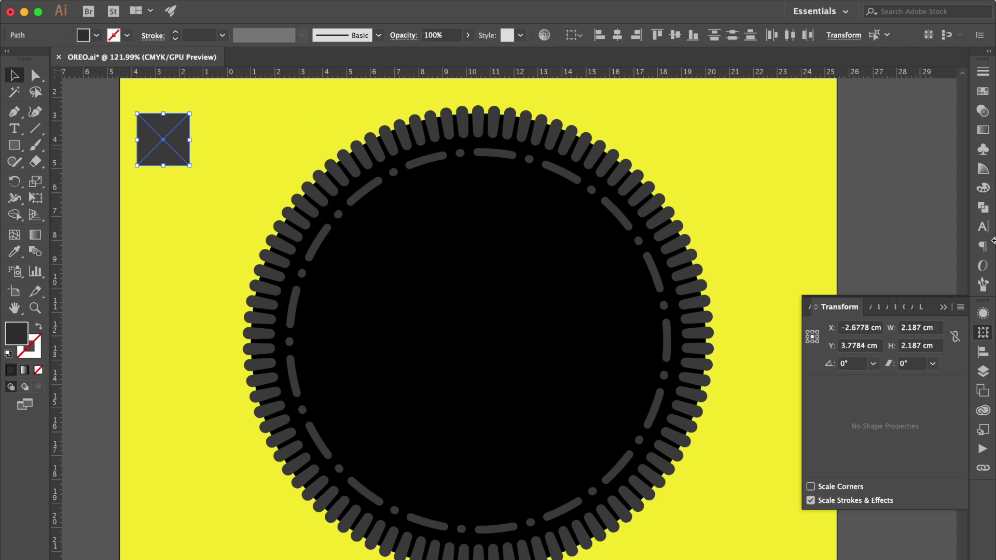
pyautogui.click(982, 207)
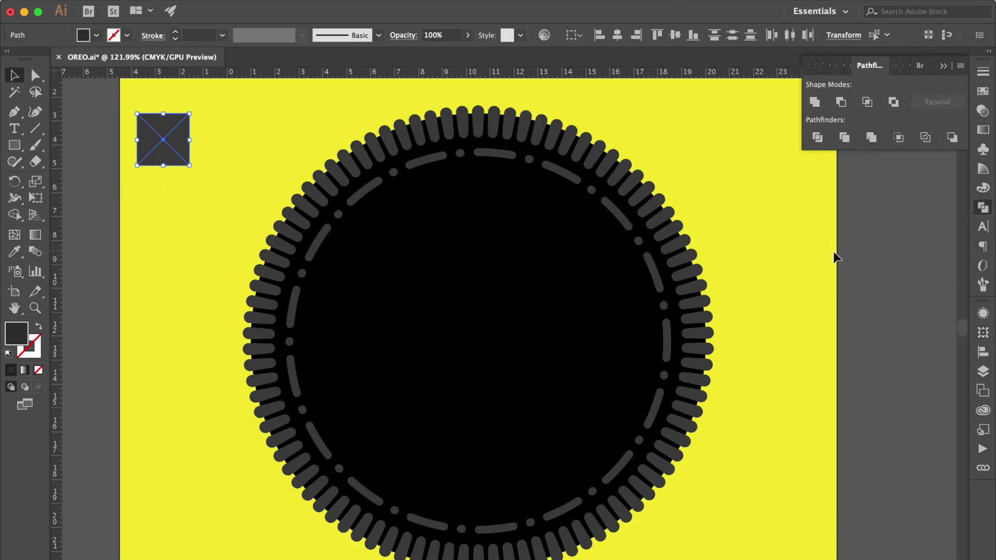
pyautogui.click(815, 139)
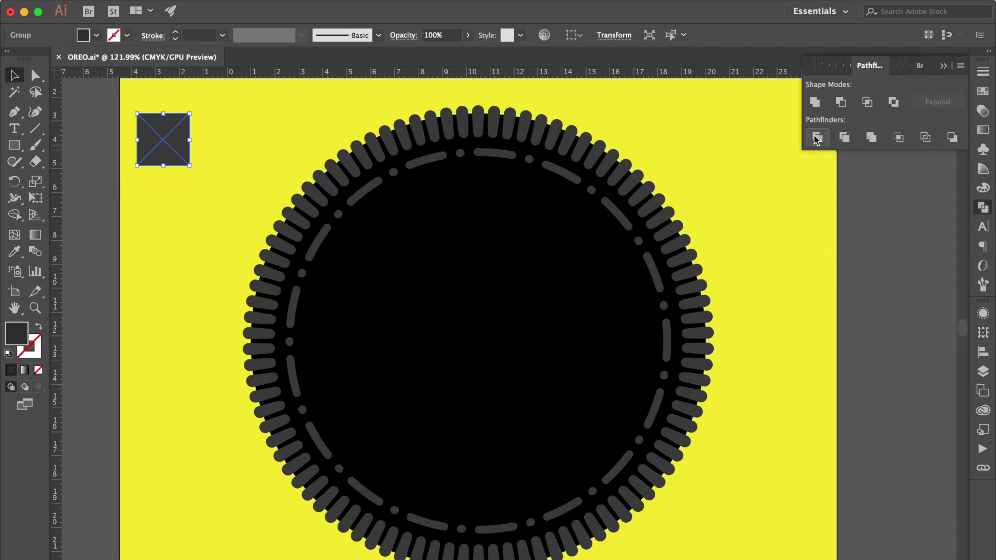
pyautogui.rightClick(174, 141)
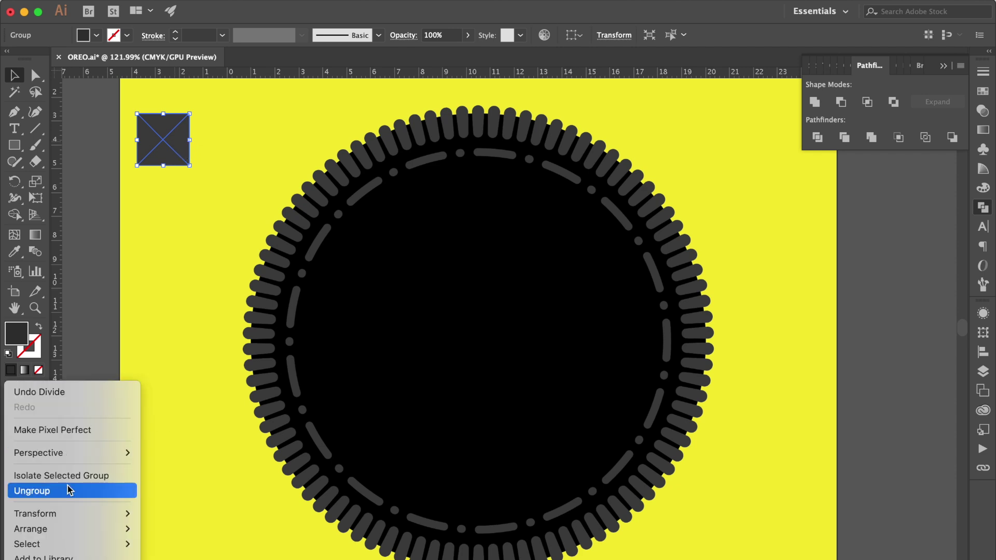
pyautogui.click(69, 490)
pyautogui.click(228, 126)
# Step: Move the right and upper triangles outward from the square, and group the four triangles into opposite pairs
pyautogui.moveTo(161, 123); pyautogui.dragTo(194, 139)
pyautogui.click(166, 161)
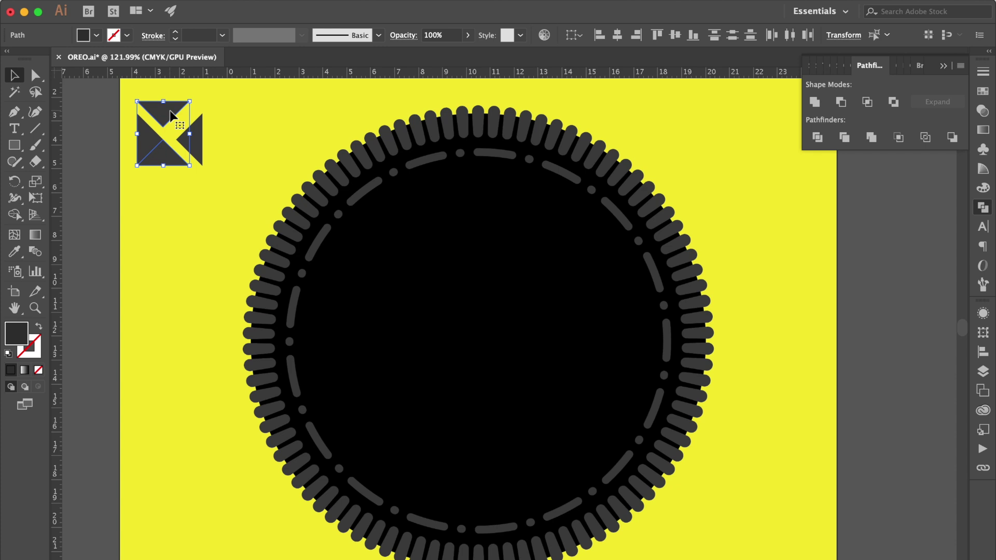
pyautogui.hotkey('ctrl', 'g')
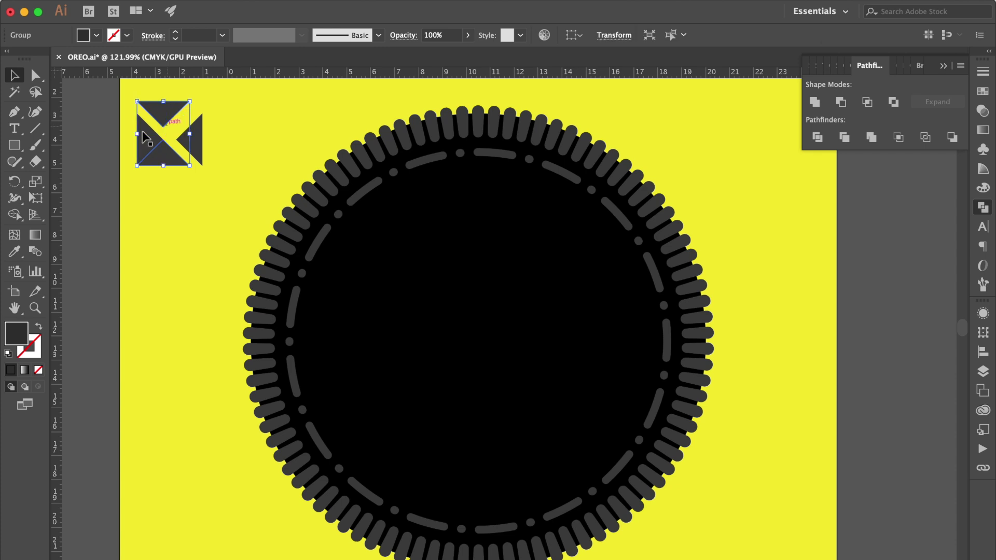
pyautogui.click(197, 136)
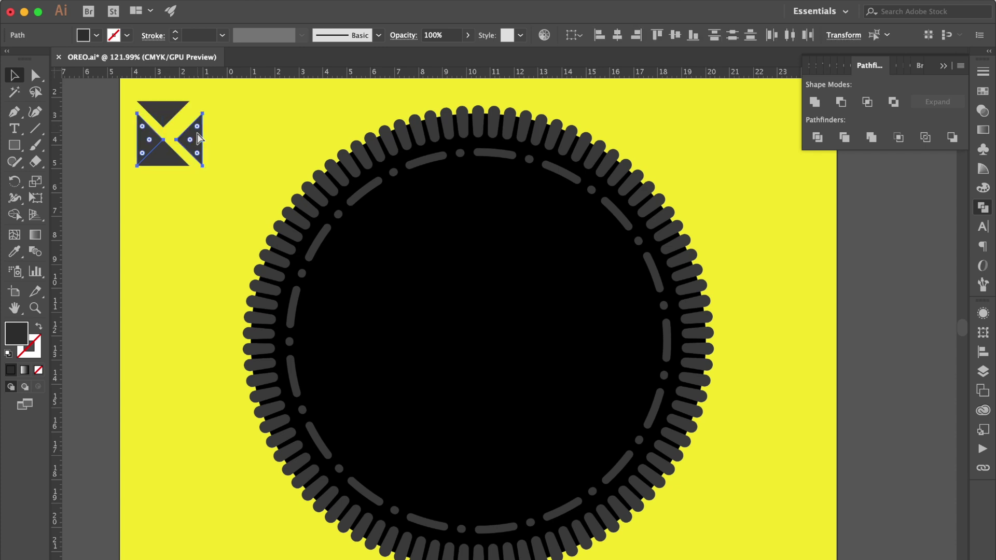
pyautogui.hotkey('ctrl', 'g')
# Step: Align the two pairs of triangles to each other on their horizontal and vertical centres, using Align to Selection
pyautogui.keyDown('shift'); pyautogui.click(177, 107); pyautogui.keyUp('shift')
pyautogui.click(983, 352)
pyautogui.click(946, 424)
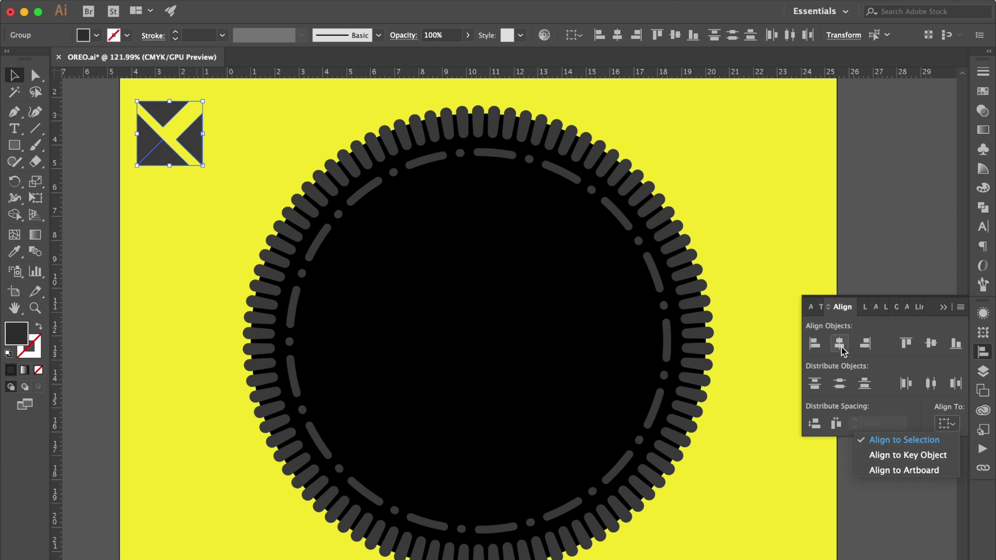
pyautogui.click(841, 347)
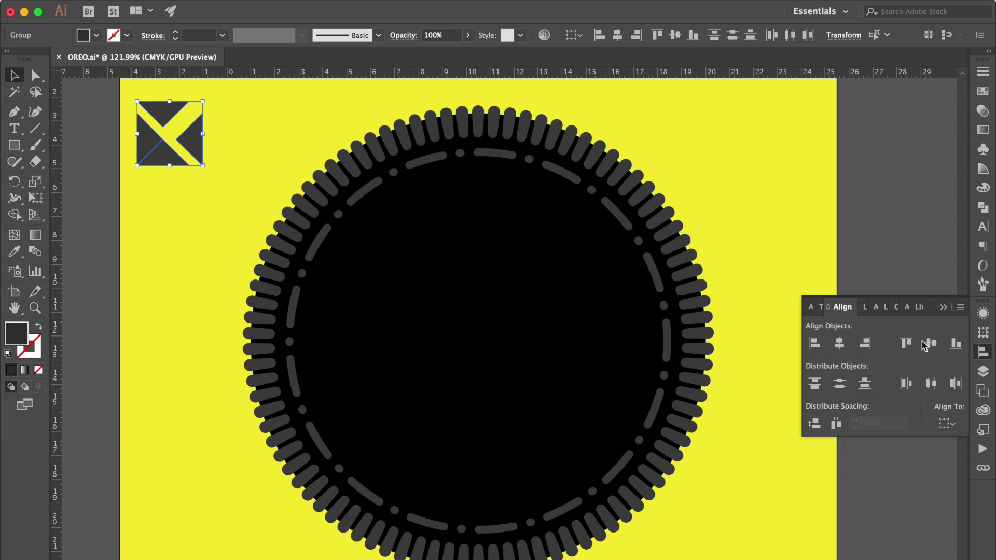
pyautogui.click(936, 348)
pyautogui.click(840, 345)
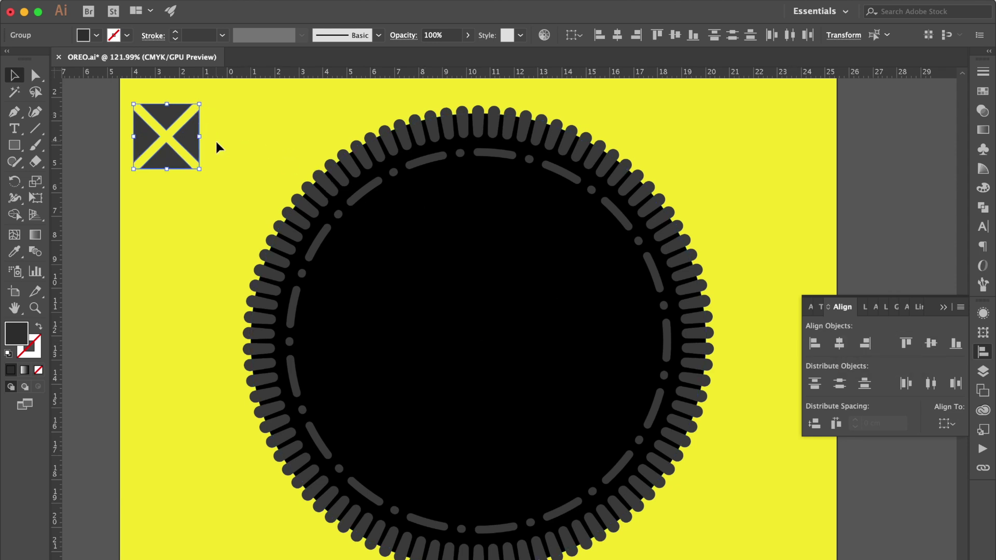
# Step: Round the corners of all four triangles in the square ornament
pyautogui.scroll(5, 217, 140)
pyautogui.scroll(3, 217, 140)
pyautogui.hscroll(-2, 217, 140)
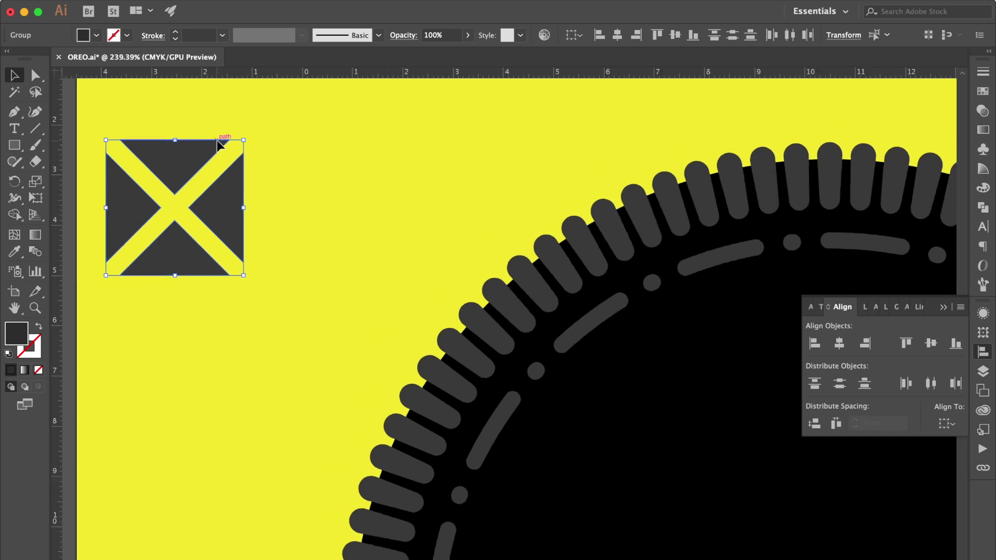
pyautogui.scroll(1, 217, 140)
pyautogui.press('super')
pyautogui.moveTo(133, 148); pyautogui.dragTo(138, 150)
# Step: Draw a small dark grey circle at the centre of the four rounded triangles
pyautogui.moveTo(14, 145); pyautogui.dragTo(62, 178)
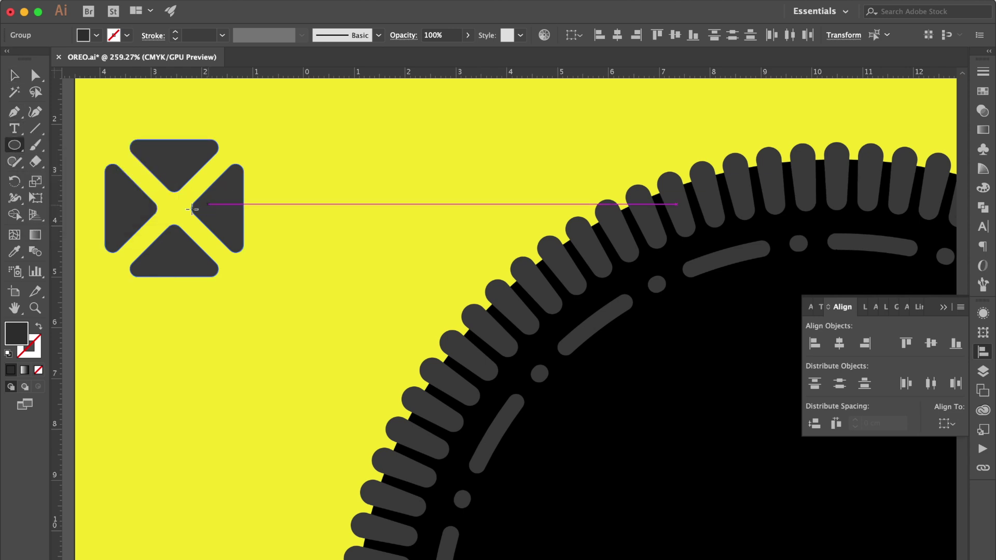
pyautogui.moveTo(176, 211)
pyautogui.mouseDown()
pyautogui.moveTo(190, 217)
pyautogui.moveTo(283, 165)
pyautogui.moveTo(174, 208)
pyautogui.mouseUp()
pyautogui.press('v')
# Step: Scale the ornament to about 1.74 cm wide and position it inside the dashed ring at the top of the biscuit
pyautogui.scroll(-4, 244, 213)
pyautogui.click(241, 155)
pyautogui.moveTo(182, 260); pyautogui.dragTo(504, 257)
pyautogui.press('Up')
pyautogui.press('Up')
pyautogui.press('Up')
pyautogui.press('Up')
pyautogui.press('Up')
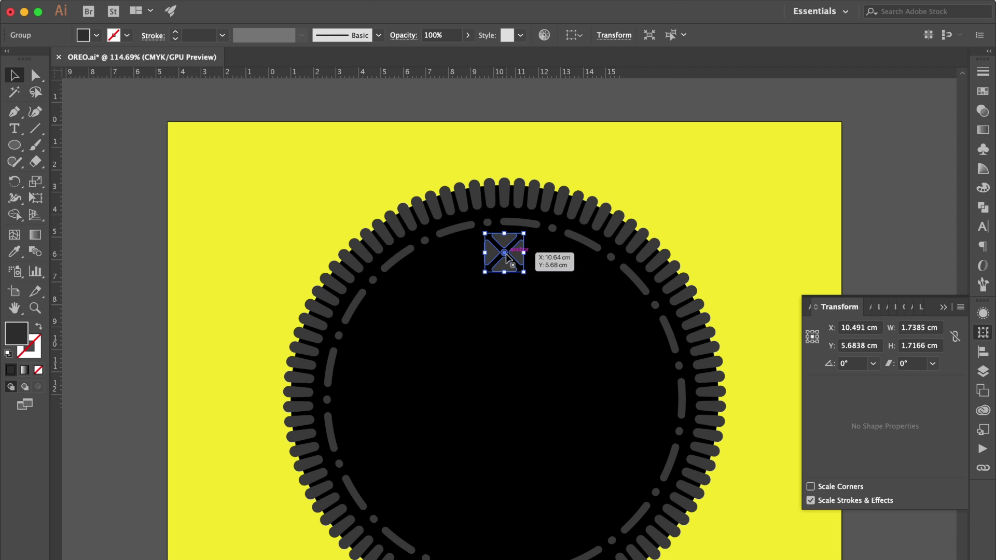
# Step: Draw a circle about 0.28 cm wide beside the ornament's upper-left corner and duplicate it near the lower-left corner
pyautogui.click(481, 100)
pyautogui.scroll(3, 564, 225)
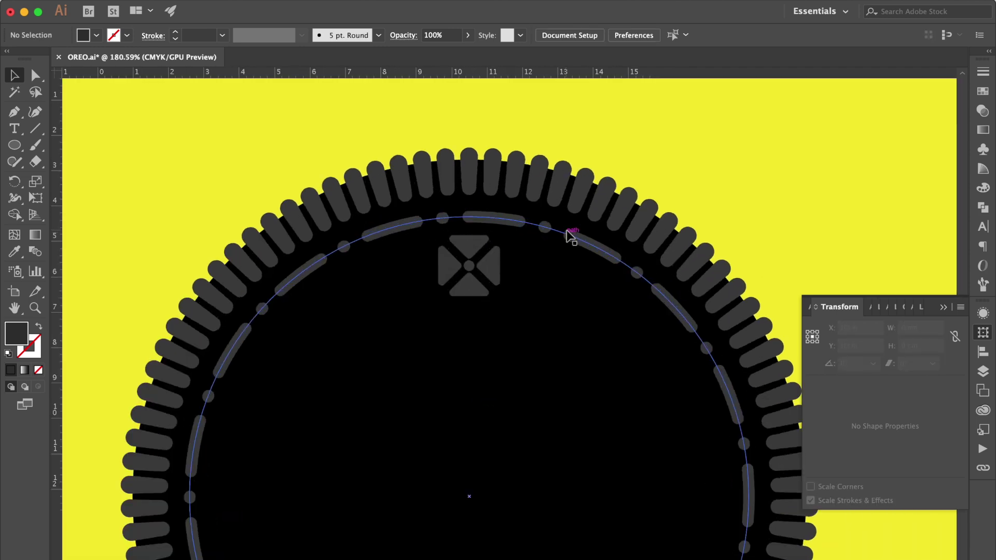
pyautogui.scroll(2, 571, 236)
pyautogui.click(411, 269)
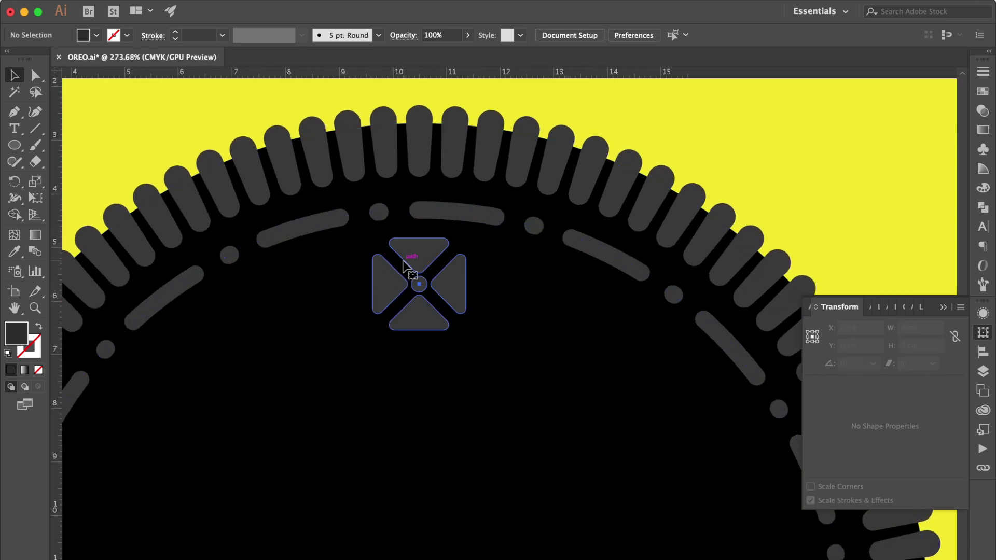
pyautogui.click(16, 146)
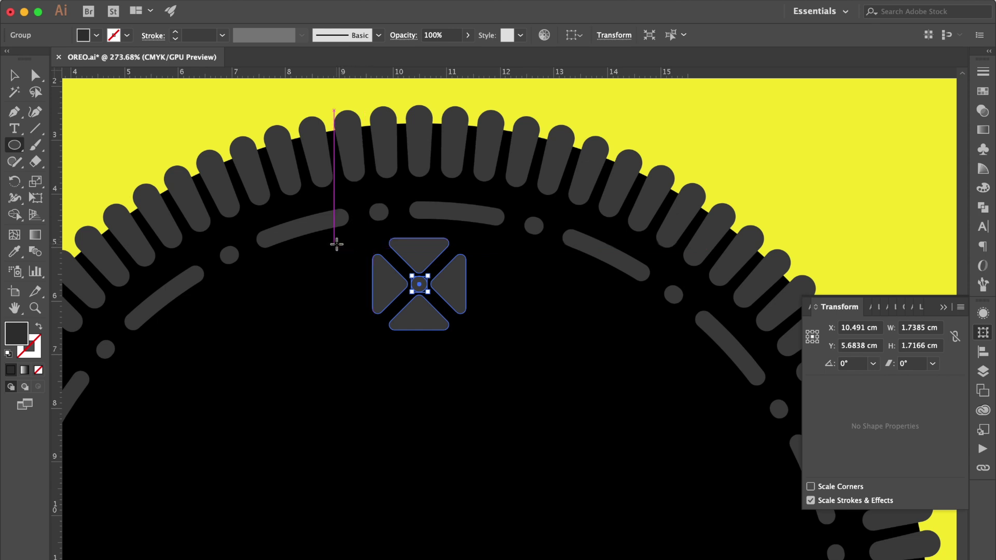
pyautogui.moveTo(337, 245); pyautogui.dragTo(358, 255)
pyautogui.click(14, 76)
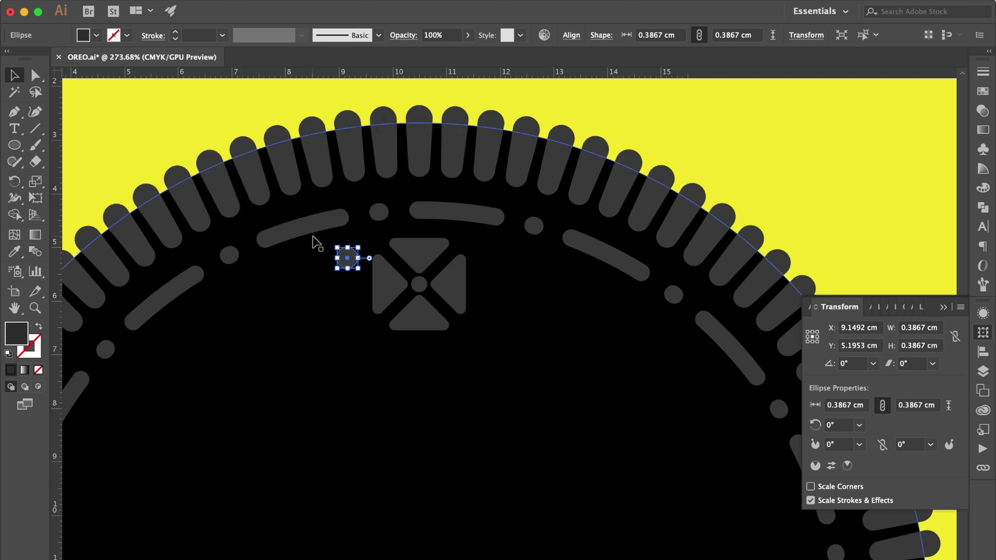
pyautogui.scroll(3, 373, 260)
pyautogui.moveTo(342, 275); pyautogui.dragTo(359, 401)
# Step: Nudge the lower dot slightly down and group both dots with the triangle ornament
pyautogui.click(324, 242)
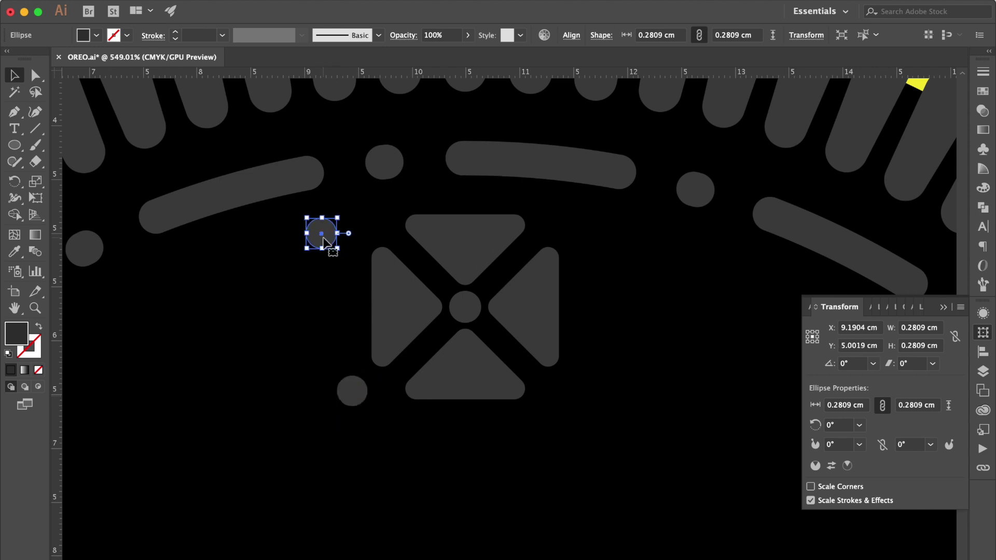
pyautogui.click(355, 398)
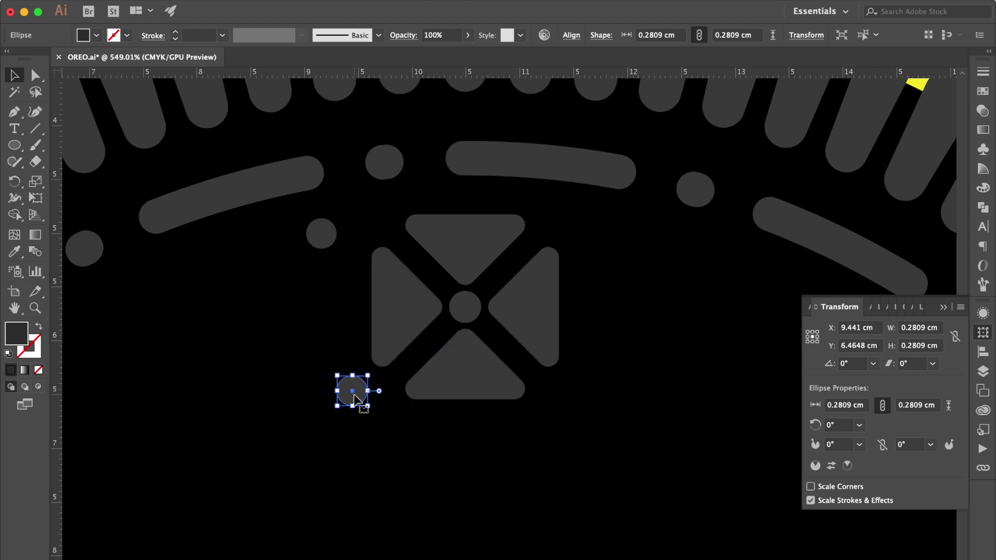
pyautogui.keyDown('shift'); pyautogui.click(314, 237); pyautogui.keyUp('shift')
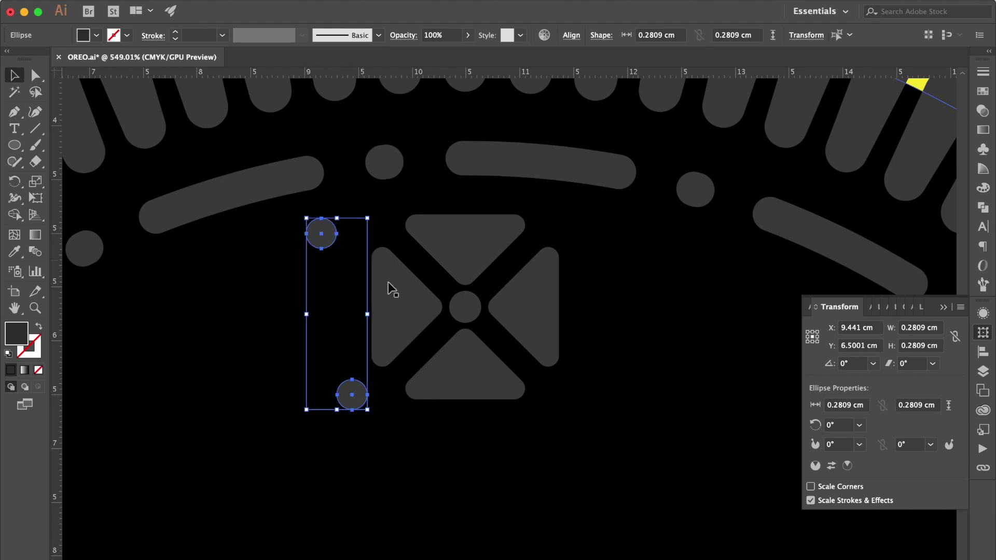
pyautogui.keyDown('shift'); pyautogui.click(400, 294); pyautogui.keyUp('shift')
pyautogui.press('super+g')
# Step: Enlarge the ornament group to about 3.01 × 2.33 cm and nudge it down, away from the dashed ring
pyautogui.scroll(-3, 400, 294)
pyautogui.scroll(-5, 395, 294)
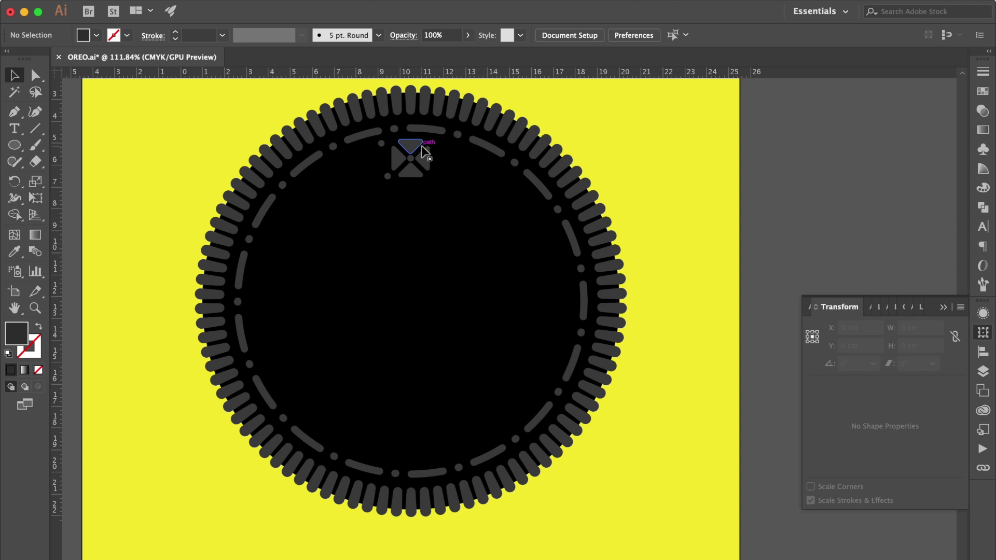
pyautogui.moveTo(403, 179); pyautogui.dragTo(408, 190)
pyautogui.press('Down')
pyautogui.press('Down')
pyautogui.press('Down')
pyautogui.press('Down')
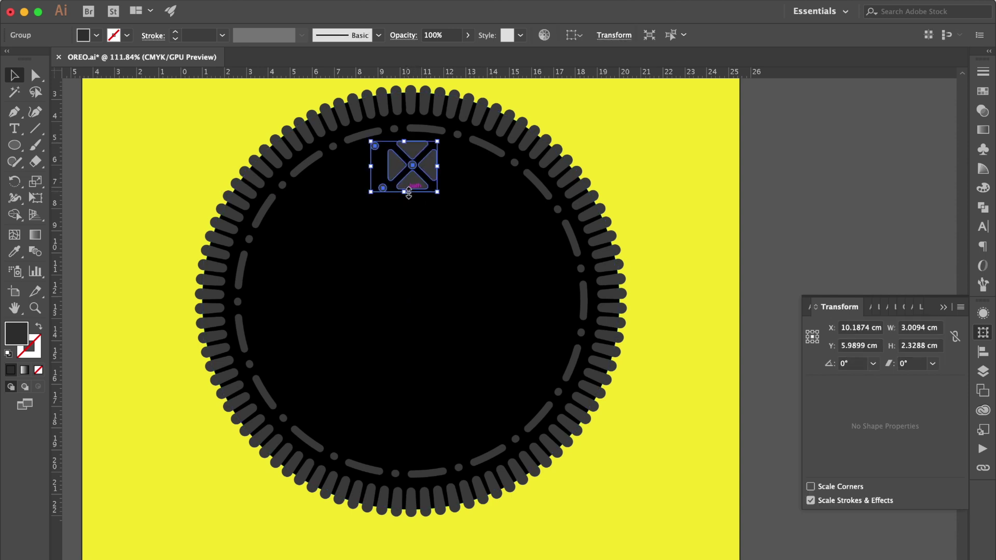
# Step: Duplicate the ornament group straight down to the biscuit's lower inner edge and place a vertical guide through the ornaments' centre dots
pyautogui.moveTo(418, 171); pyautogui.dragTo(438, 424)
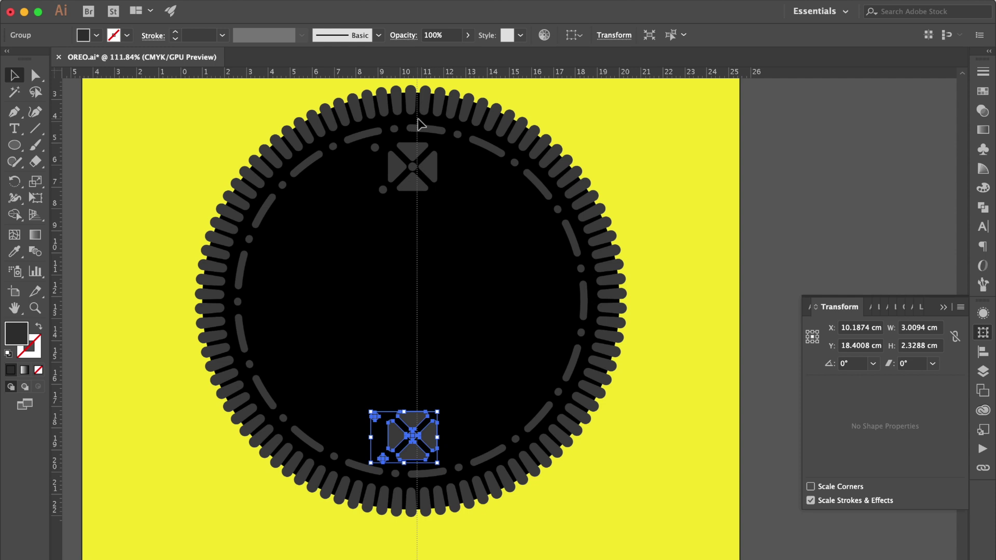
pyautogui.moveTo(413, 171); pyautogui.dragTo(412, 171)
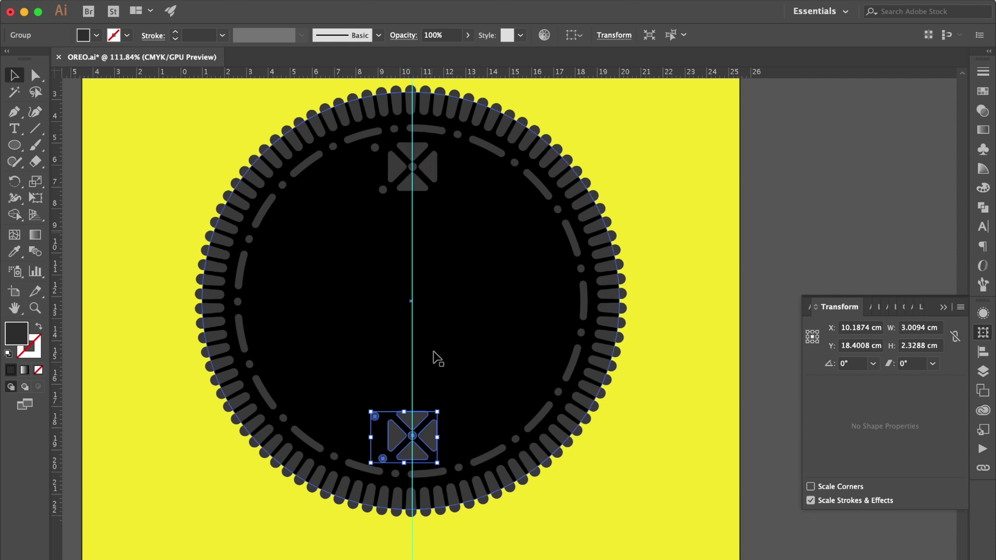
# Step: Rotate the lower ornament 180° and shift it sideways so its centre dot sits on the vertical guide
pyautogui.rightClick(413, 437)
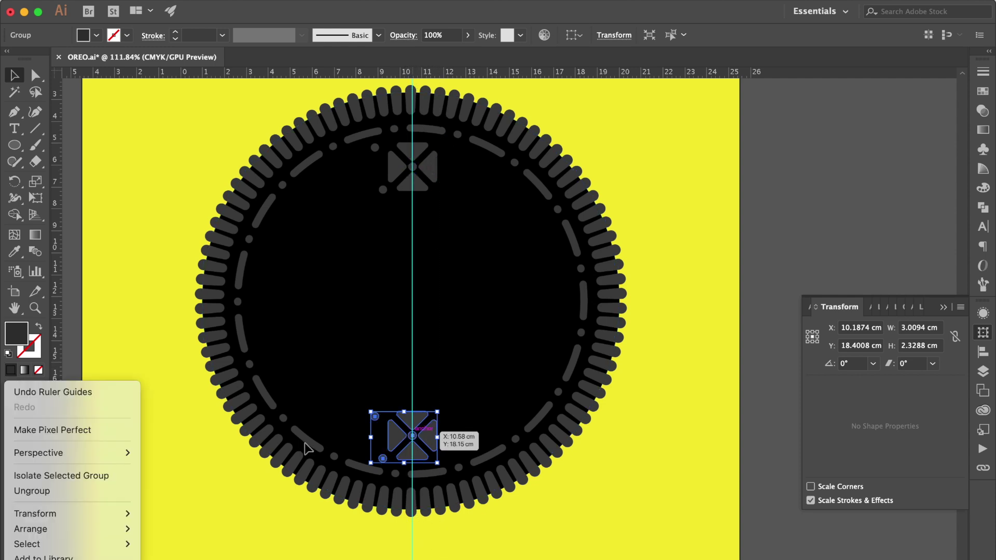
pyautogui.moveTo(125, 513)
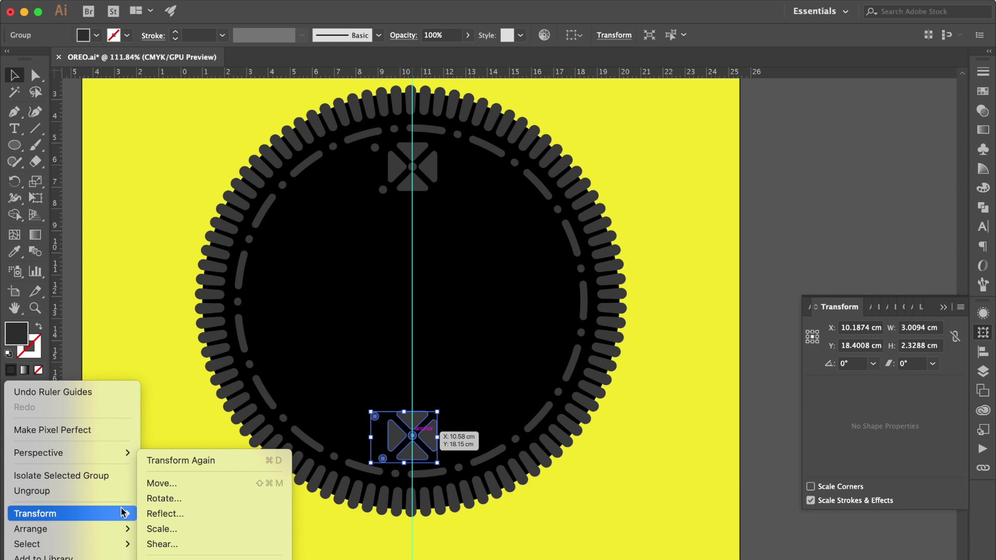
pyautogui.click(216, 497)
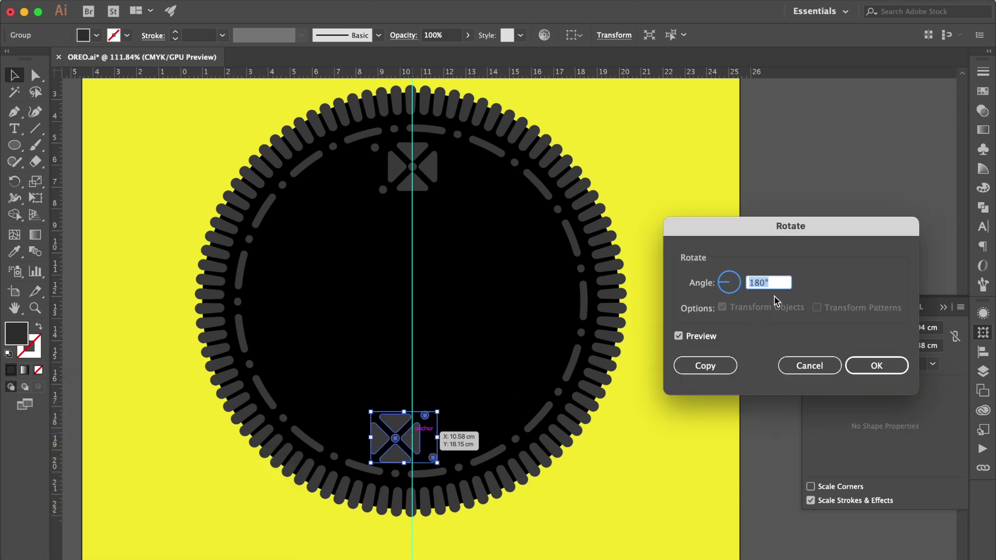
pyautogui.press('Return')
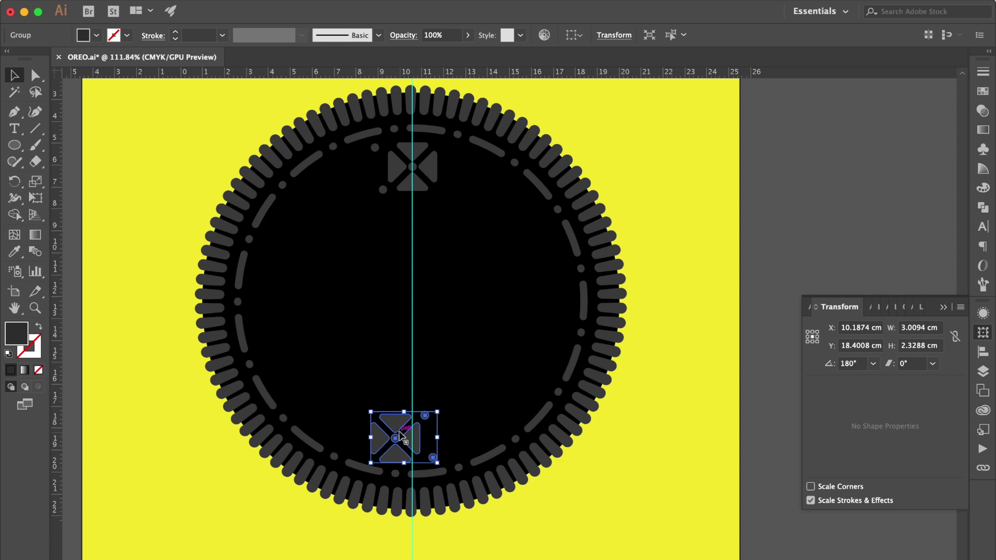
pyautogui.moveTo(397, 441); pyautogui.dragTo(413, 442)
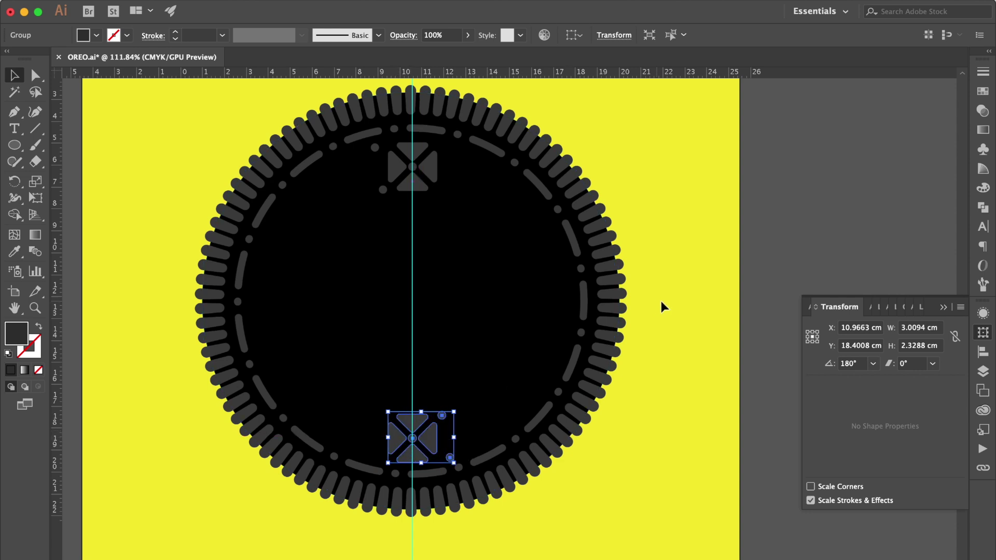
pyautogui.click(803, 198)
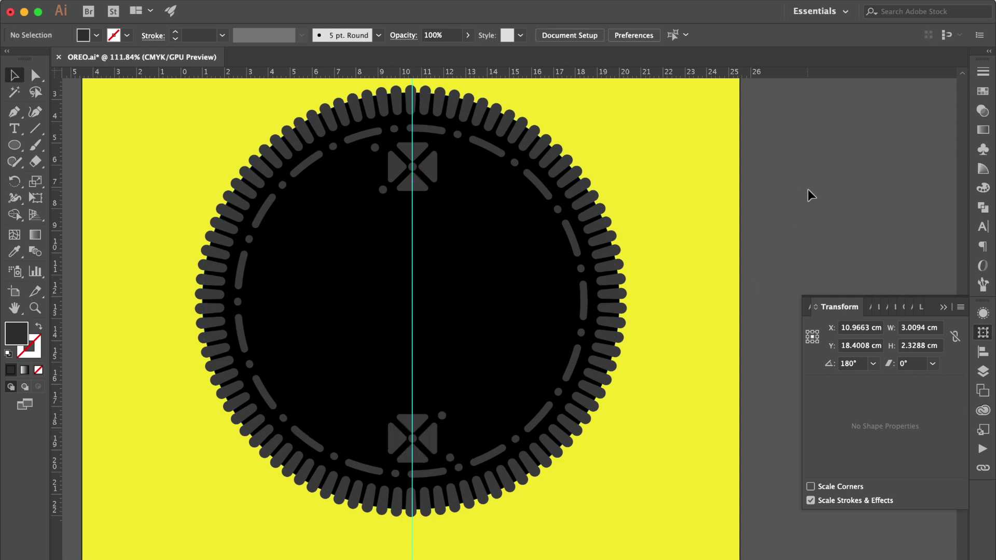
# Step: Nudge the lower ornament up and the upper one down to even out their gaps to the dashed ring
pyautogui.click(398, 445)
pyautogui.press('Up')
pyautogui.press('Up')
pyautogui.press('Up')
pyautogui.press('Up')
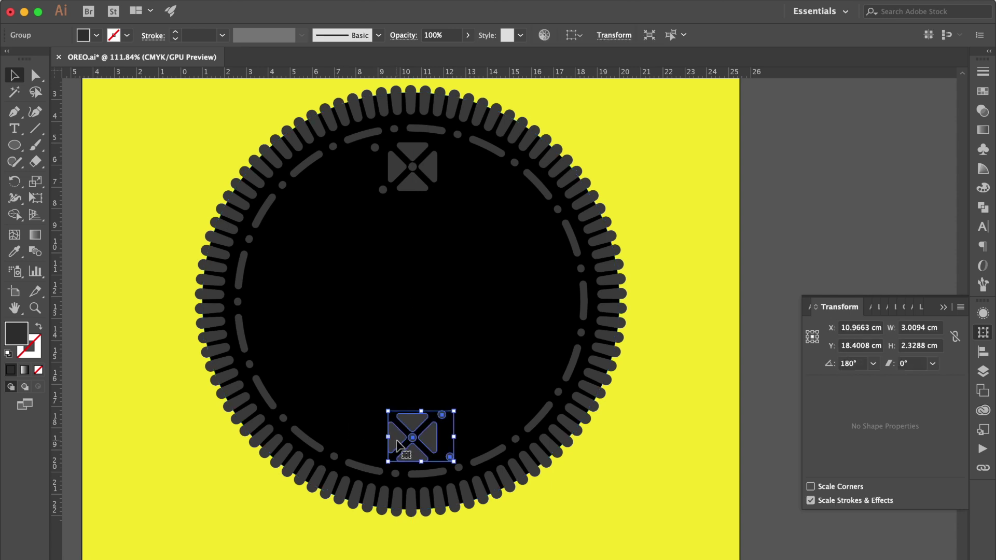
pyautogui.click(409, 176)
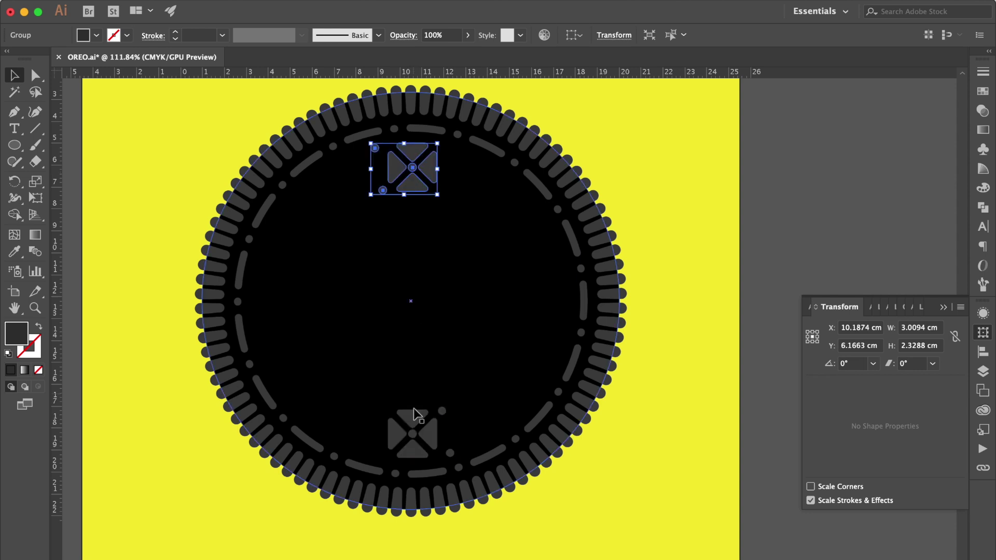
pyautogui.click(412, 431)
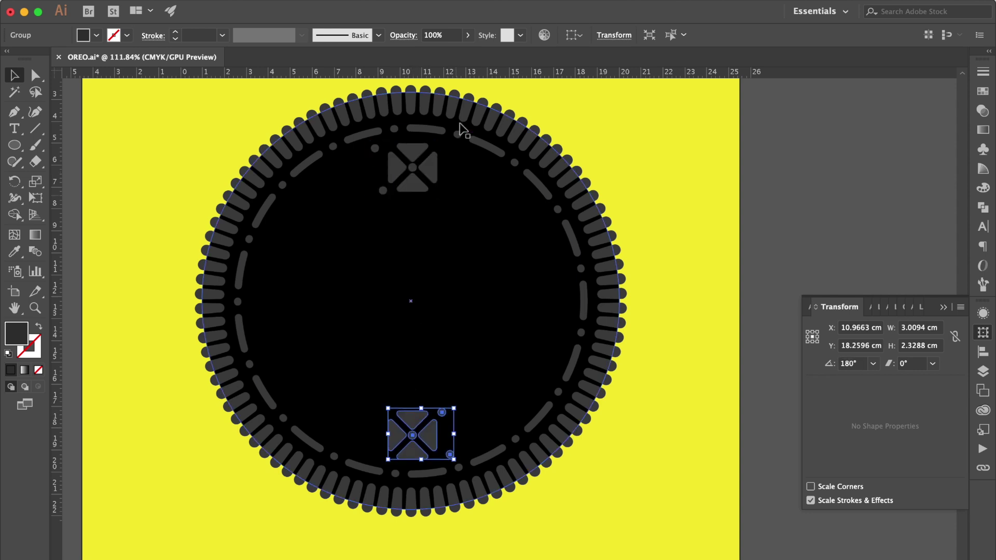
# Step: Group the upper and lower ornaments and create a copy of the group rotated by 360/12 degrees
pyautogui.keyDown('shift'); pyautogui.click(419, 165); pyautogui.keyUp('shift')
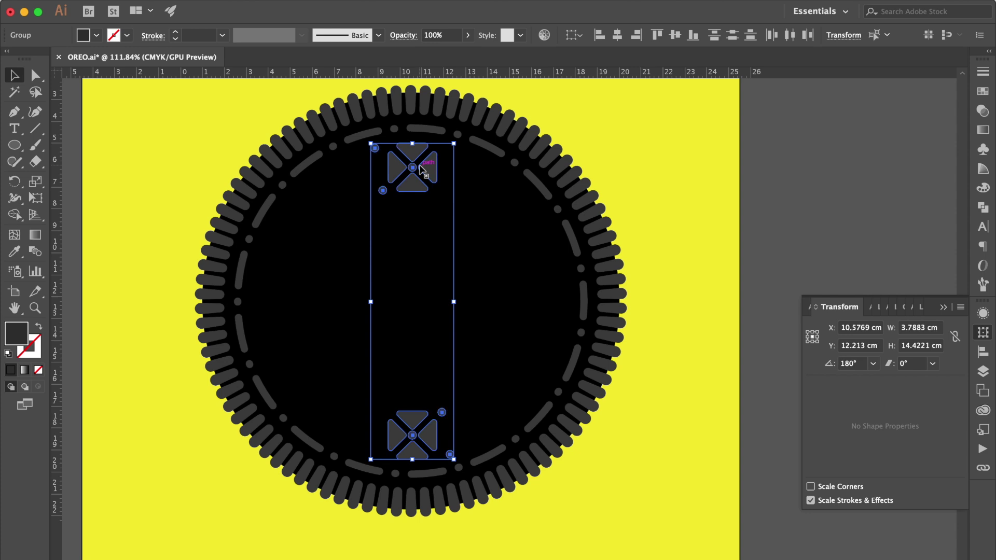
pyautogui.press('super+c')
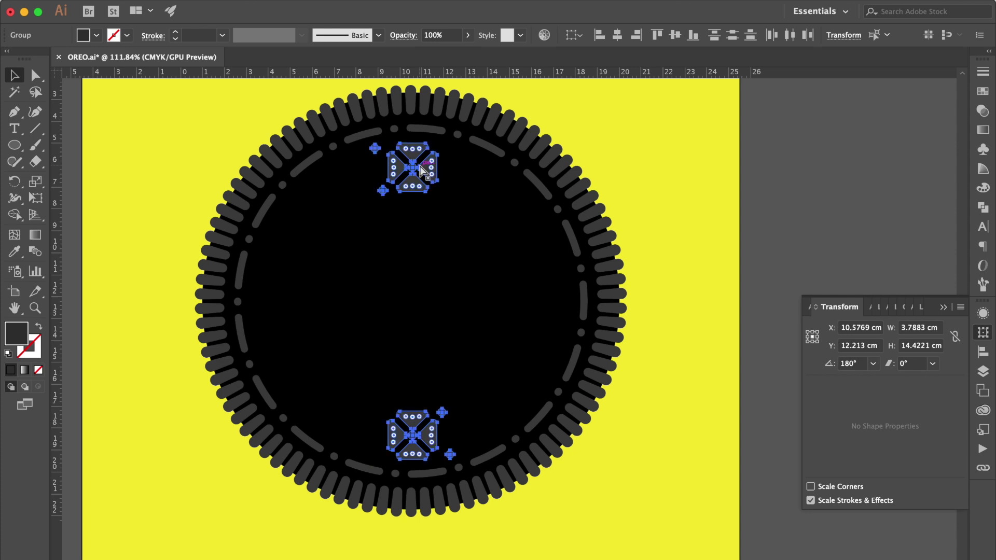
pyautogui.press('super+g')
pyautogui.rightClick(6, 383)
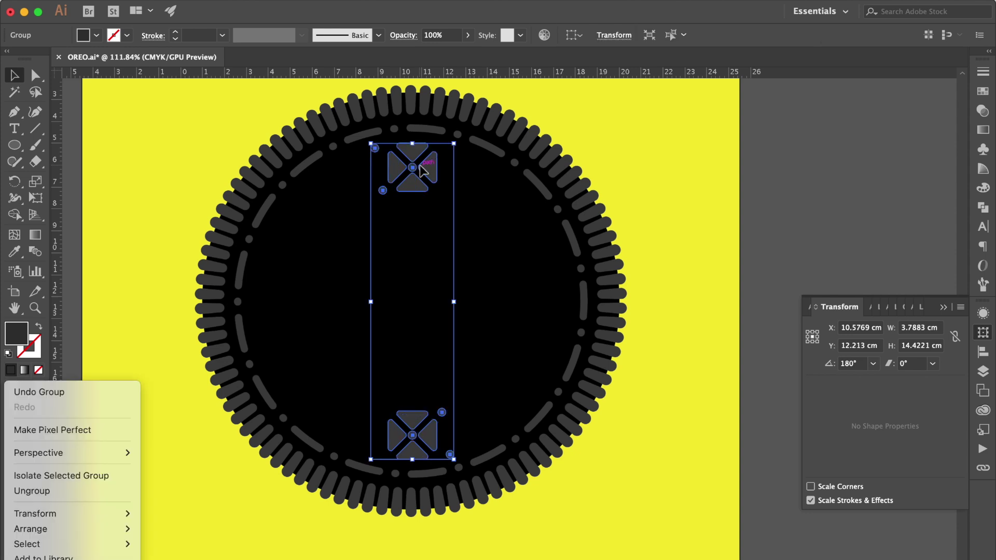
pyautogui.moveTo(78, 514)
pyautogui.click(199, 501)
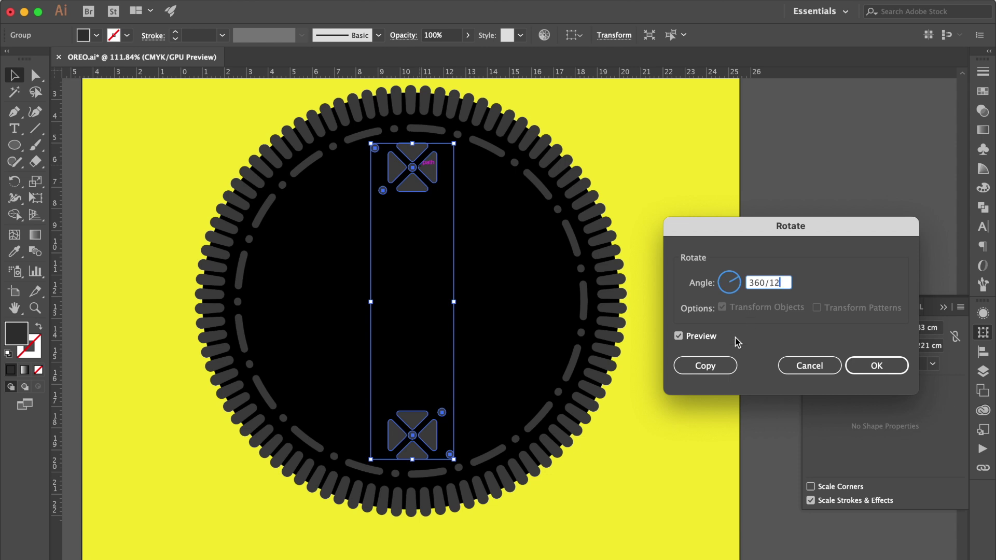
pyautogui.click(704, 366)
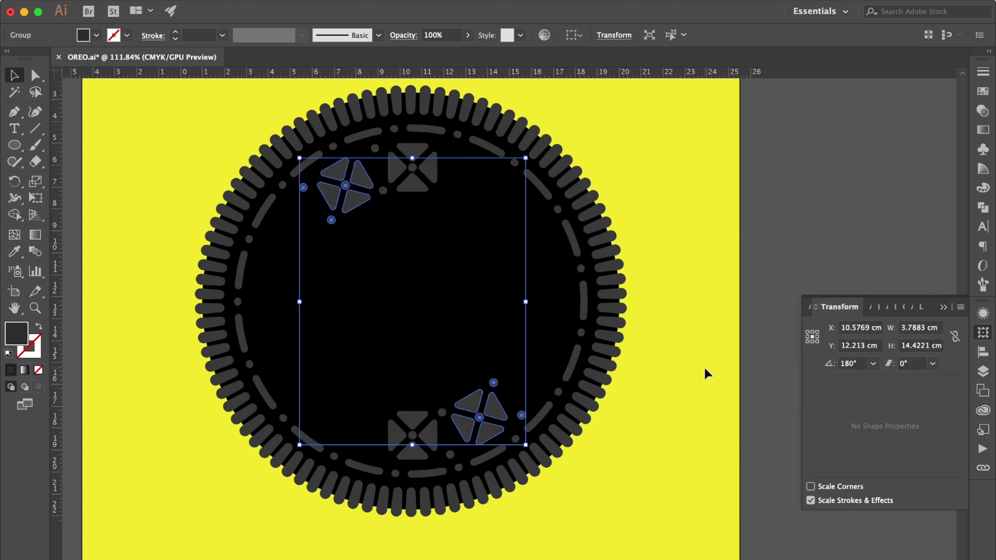
# Step: Repeat the rotated copy four times to complete the ring of twelve ornaments
pyautogui.press('super+d')
pyautogui.press('super+d')
pyautogui.press('super+d')
pyautogui.press('super+d')
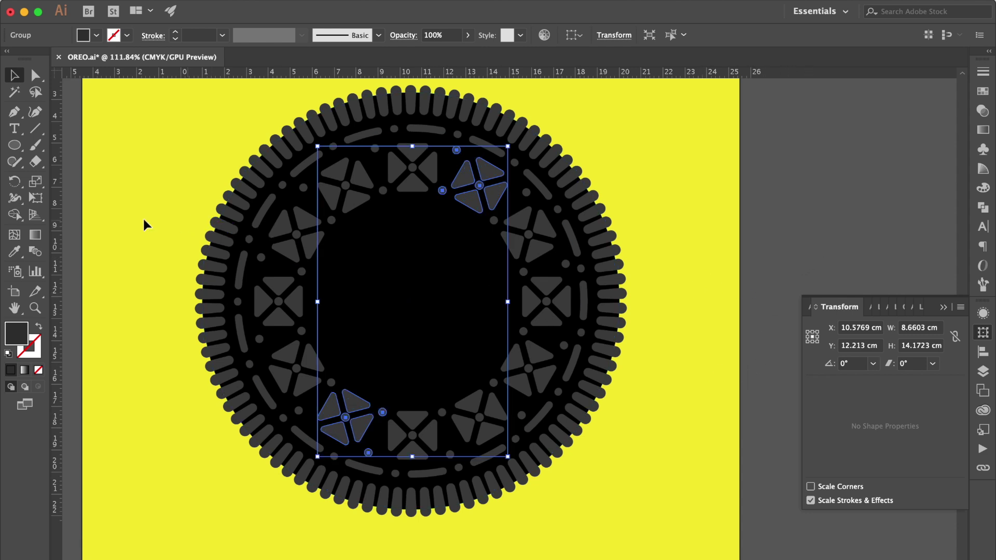
# Step: Draw an unfilled ellipse about 8.57 × 3.64 cm with a dark grey stroke in the centre of the biscuit
pyautogui.click(14, 147)
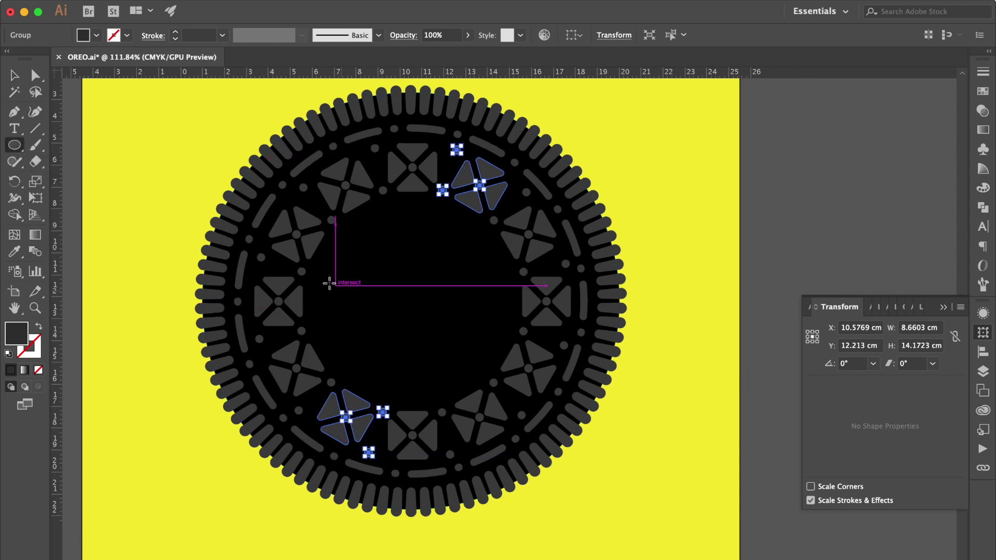
pyautogui.moveTo(318, 279); pyautogui.dragTo(506, 358)
pyautogui.click(14, 75)
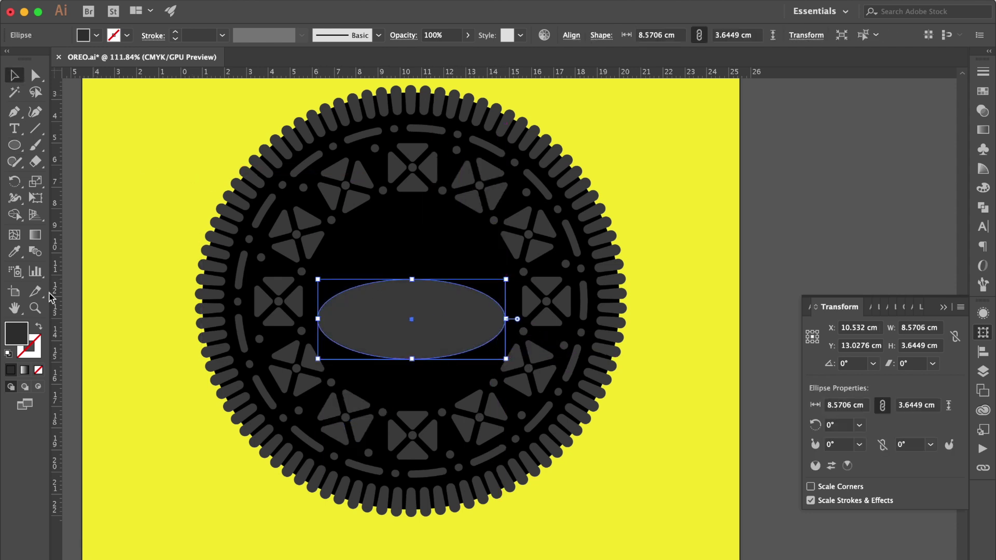
pyautogui.click(39, 325)
pyautogui.moveTo(411, 319); pyautogui.dragTo(412, 298)
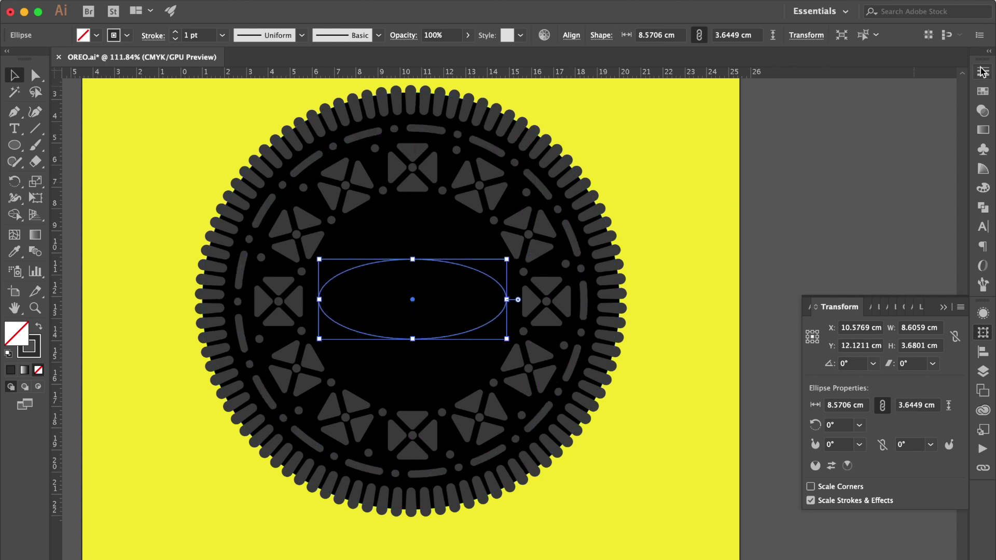
# Step: Set the central oval's stroke weight to 8 pt
pyautogui.click(912, 87)
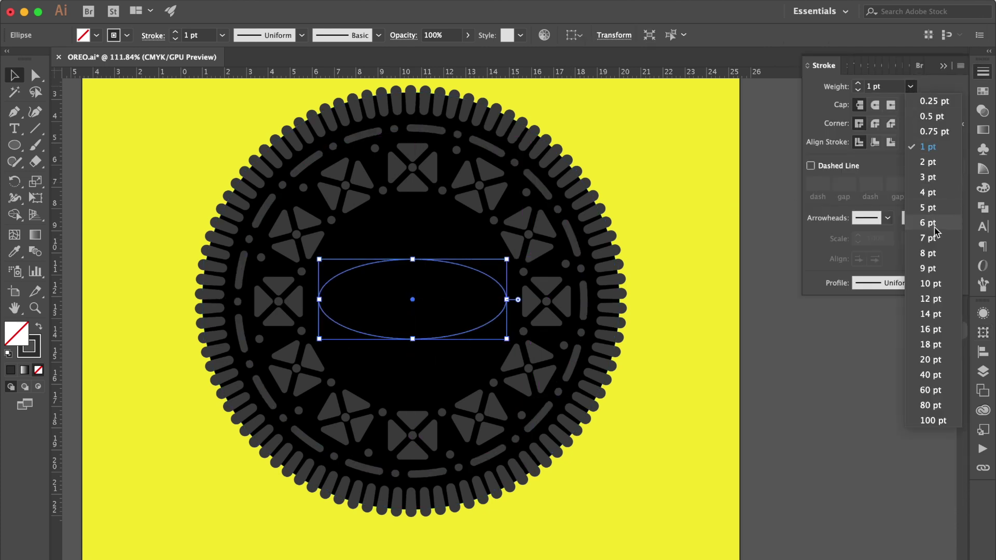
pyautogui.click(938, 254)
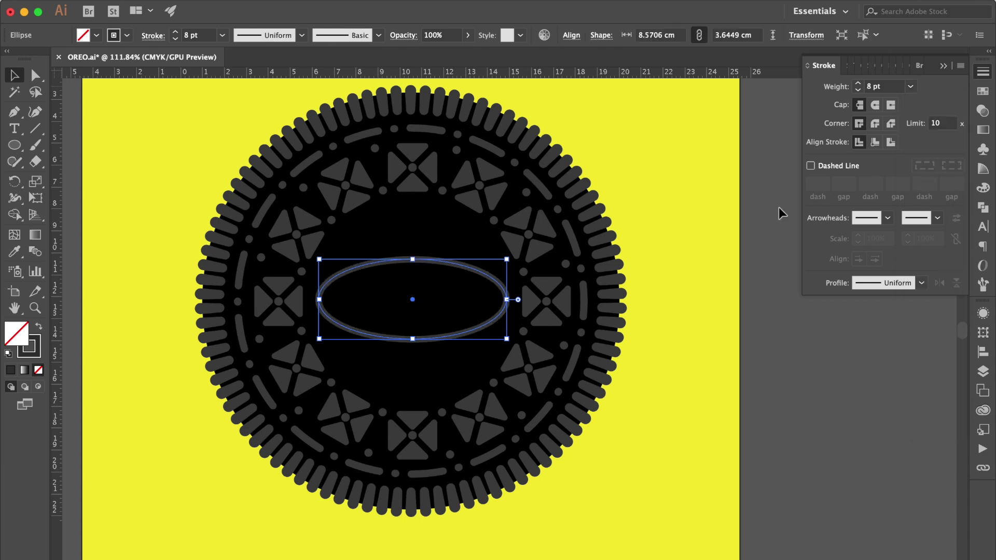
pyautogui.click(806, 372)
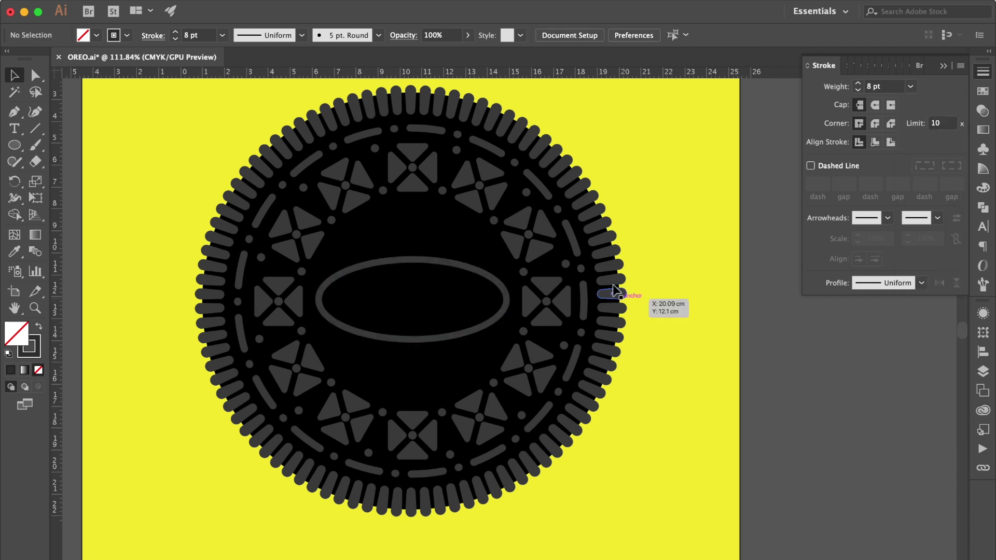
# Step: Copy the lower triangle of the bottom ornament into the empty black area above and to its left
pyautogui.click(36, 76)
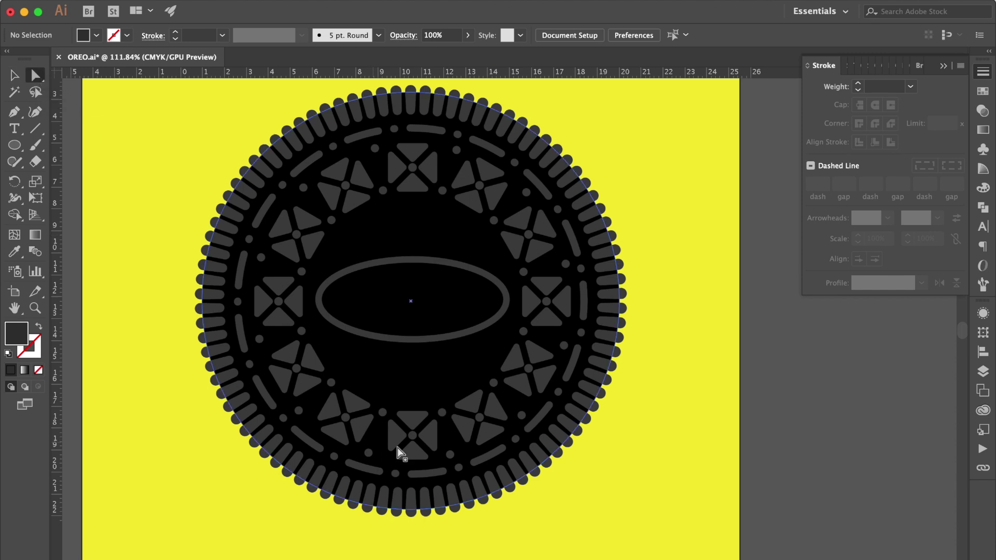
pyautogui.scroll(4, 416, 438)
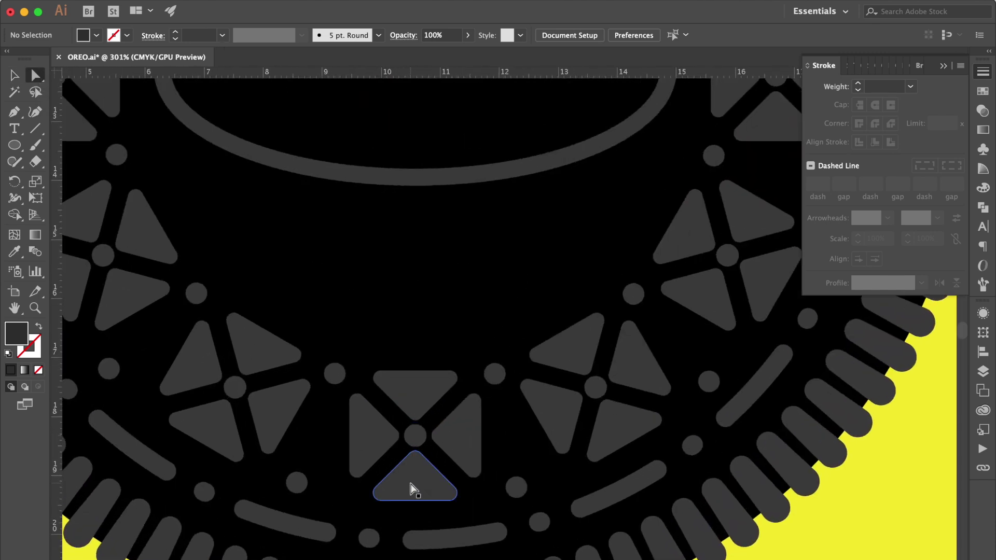
pyautogui.click(413, 488)
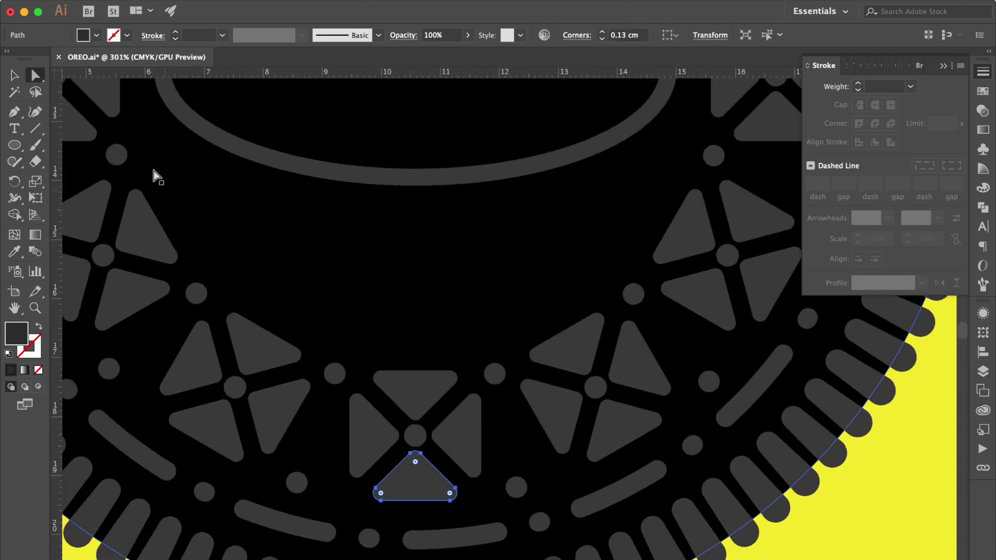
pyautogui.click(15, 76)
pyautogui.moveTo(442, 479); pyautogui.dragTo(308, 302)
# Step: Copy the upper triangle of the bottom ornament to the gap between that ornament and the central oval
pyautogui.press('a')
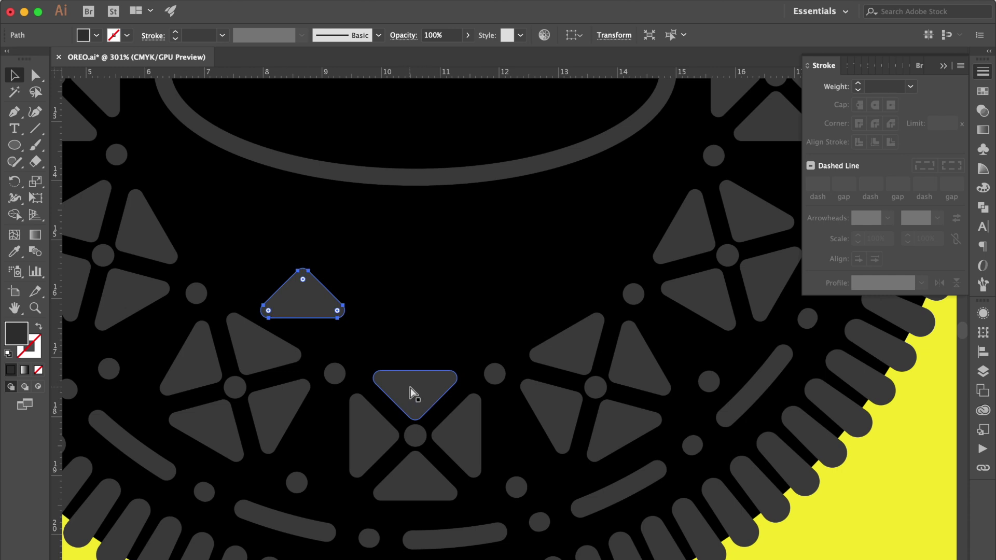
pyautogui.click(412, 392)
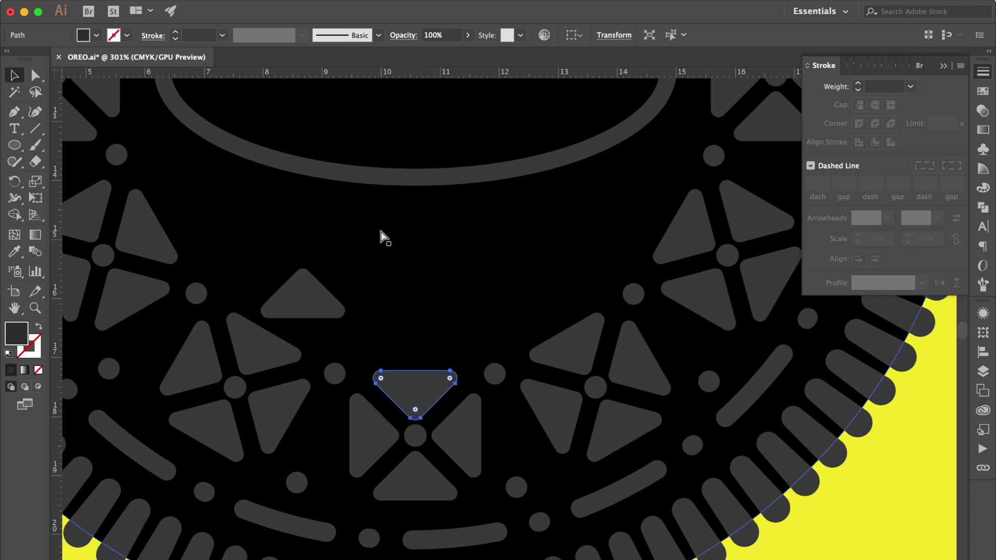
pyautogui.press('super+z')
pyautogui.moveTo(687, 359); pyautogui.dragTo(519, 302)
pyautogui.moveTo(419, 275); pyautogui.dragTo(415, 298)
# Step: Add an anchor point midway along the copied triangle's upper edge and pull it down to form a V shape
pyautogui.click(14, 111)
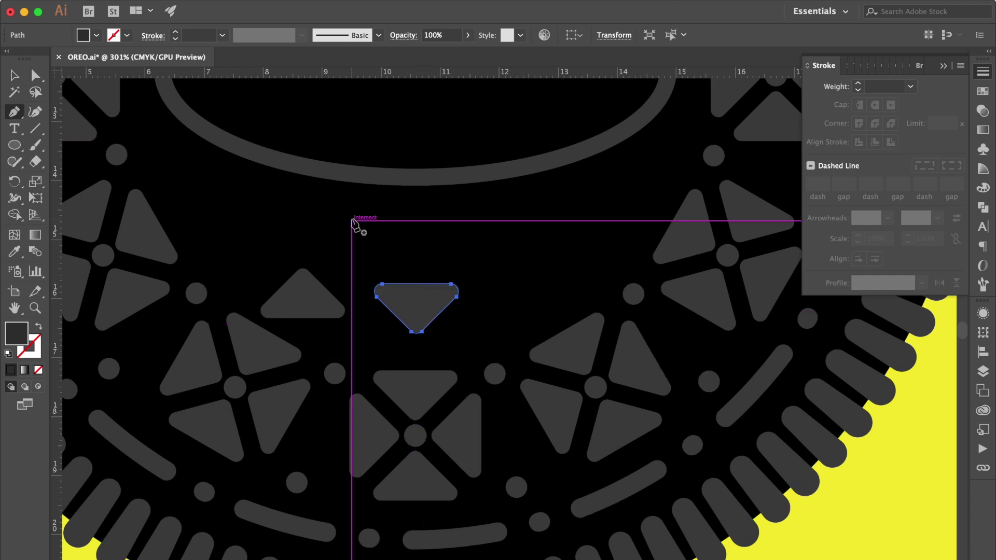
pyautogui.click(416, 284)
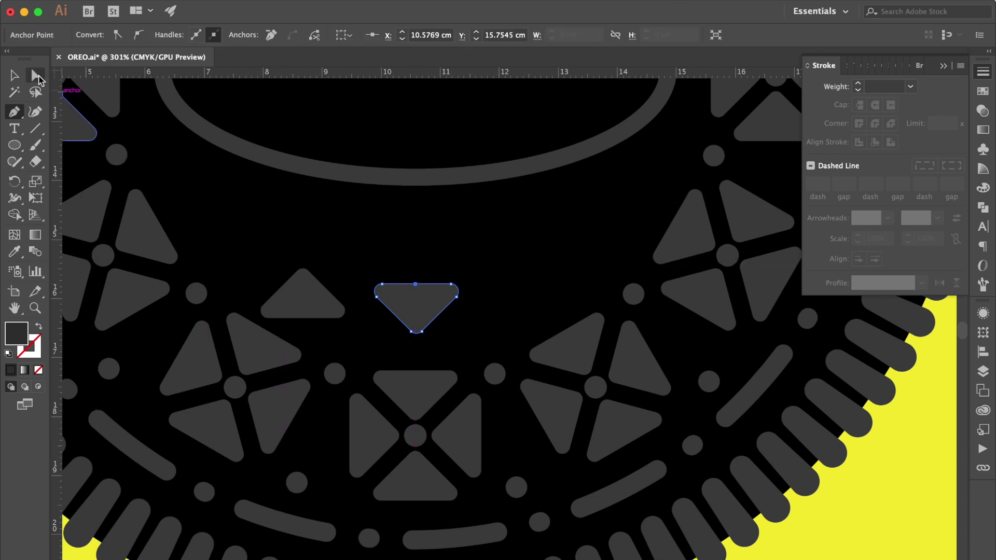
pyautogui.click(35, 75)
pyautogui.scroll(3, 73, 194)
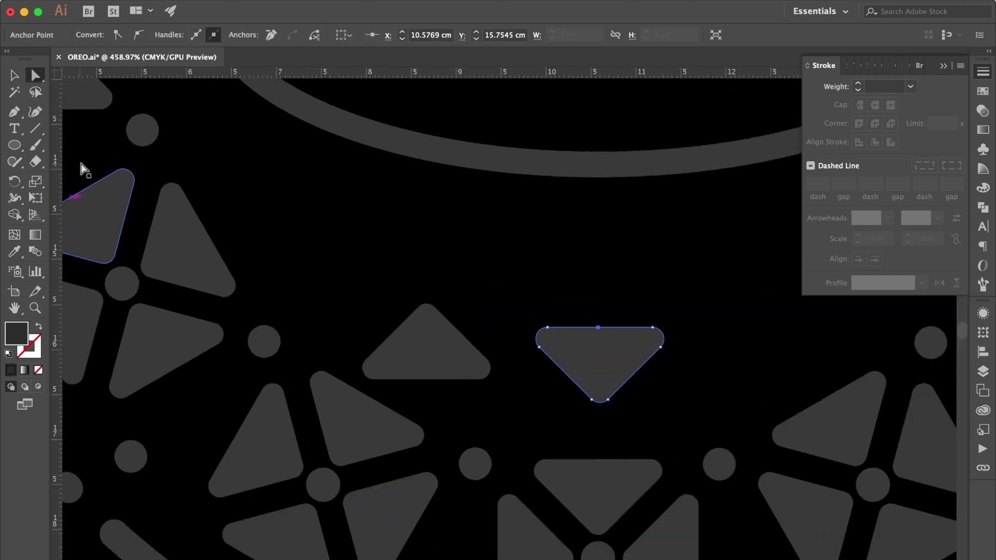
pyautogui.moveTo(594, 331); pyautogui.dragTo(598, 355)
# Step: Round the two upper tips of the V shape as far as they allow
pyautogui.scroll(5, 598, 356)
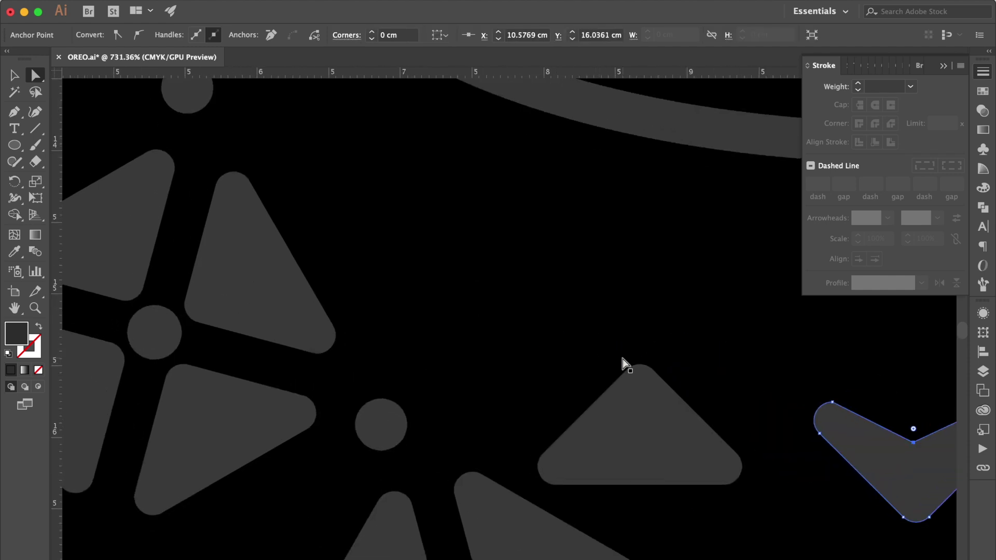
pyautogui.hscroll(6, 622, 358)
pyautogui.scroll(-3, 622, 358)
pyautogui.hscroll(4, 622, 358)
pyautogui.click(337, 301)
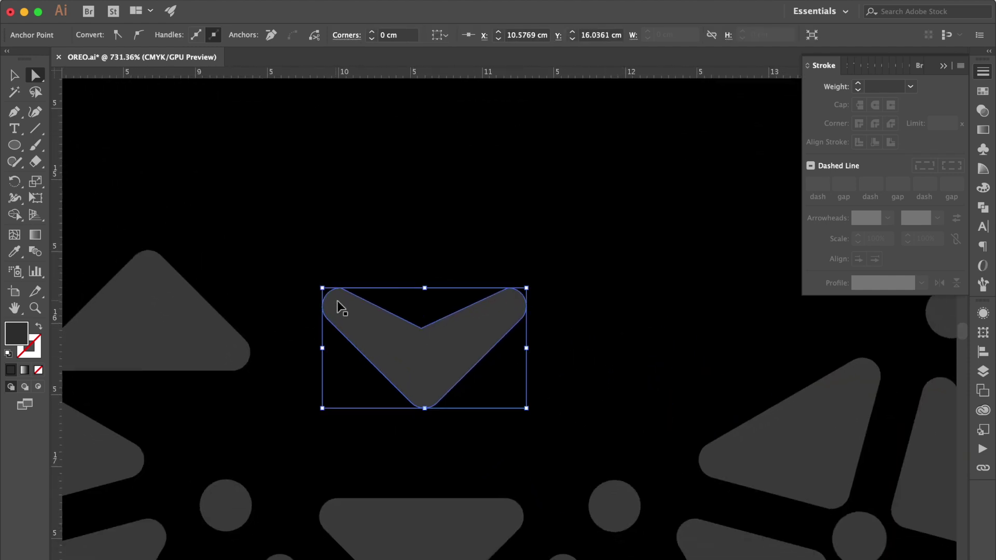
pyautogui.click(345, 311)
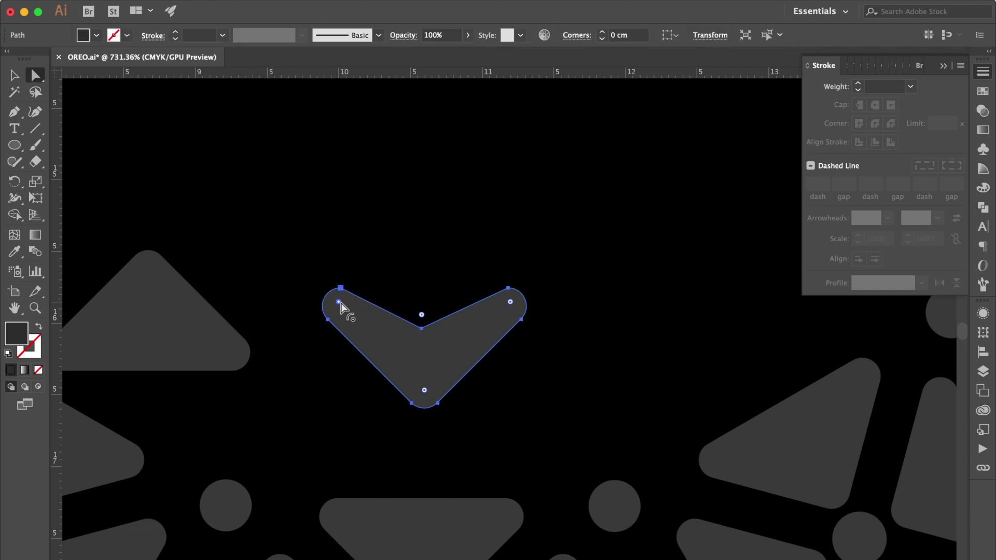
pyautogui.moveTo(339, 303); pyautogui.dragTo(378, 360)
pyautogui.moveTo(509, 302); pyautogui.dragTo(458, 348)
# Step: Create a circle about 0.5 cm wide above the V shape and convert its upper and lower anchor points to corners
pyautogui.click(16, 148)
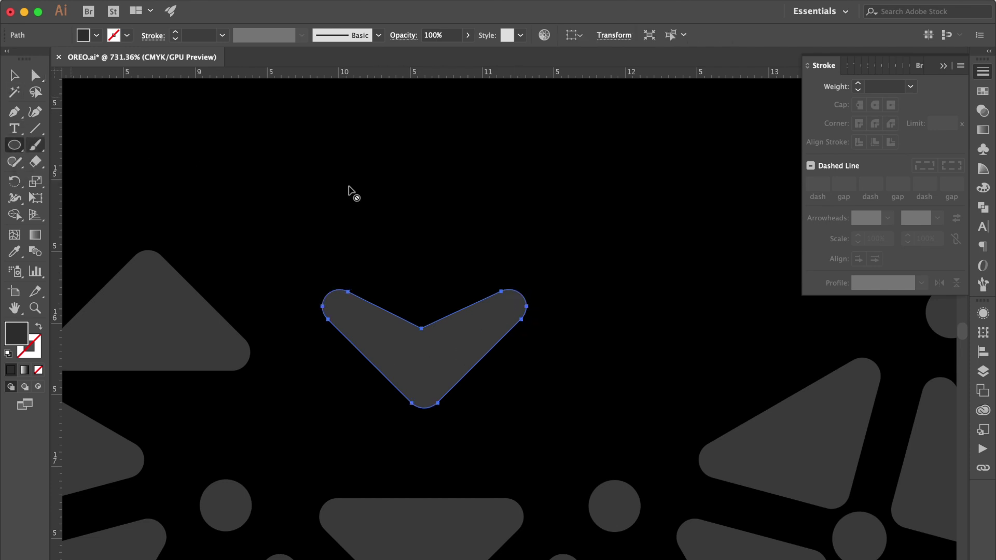
pyautogui.moveTo(393, 190); pyautogui.dragTo(438, 263)
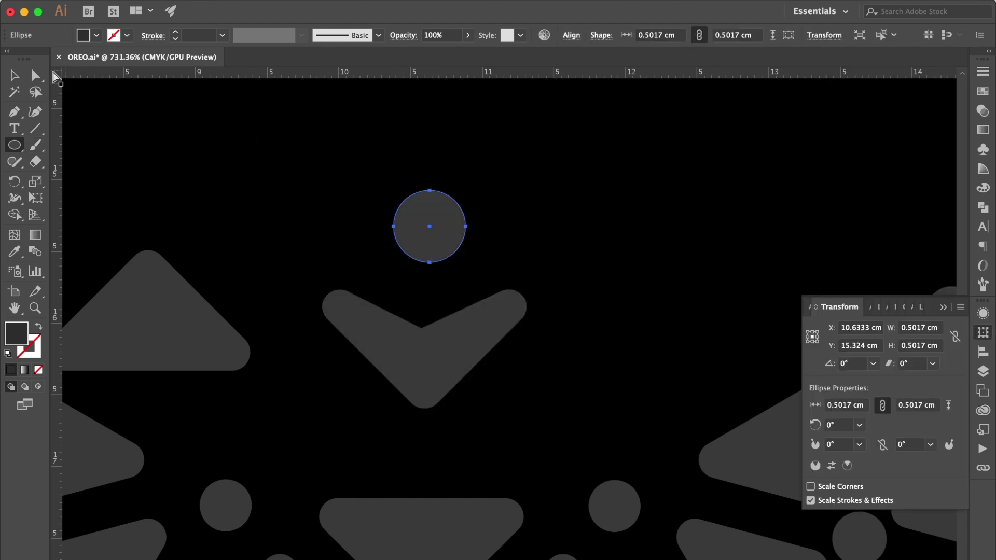
pyautogui.click(34, 82)
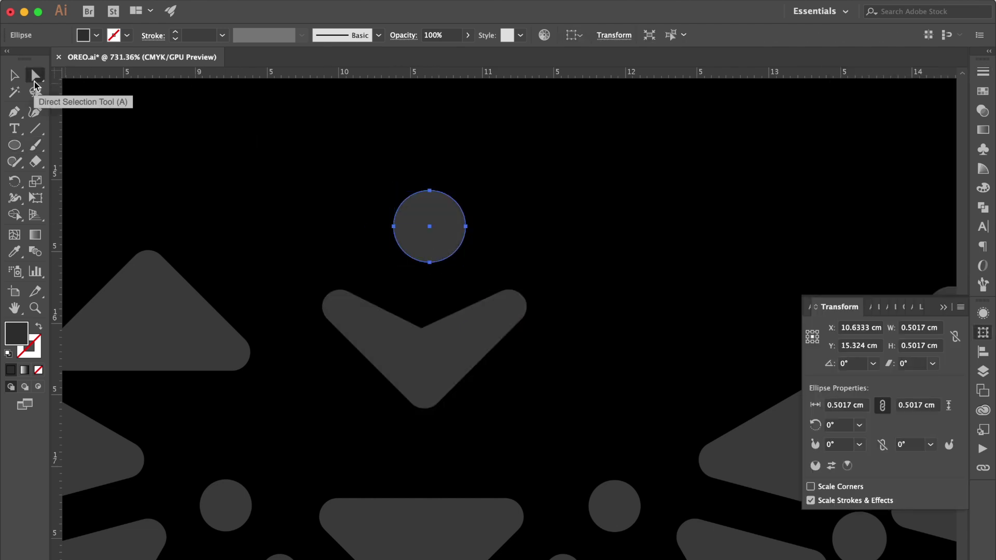
pyautogui.click(429, 191)
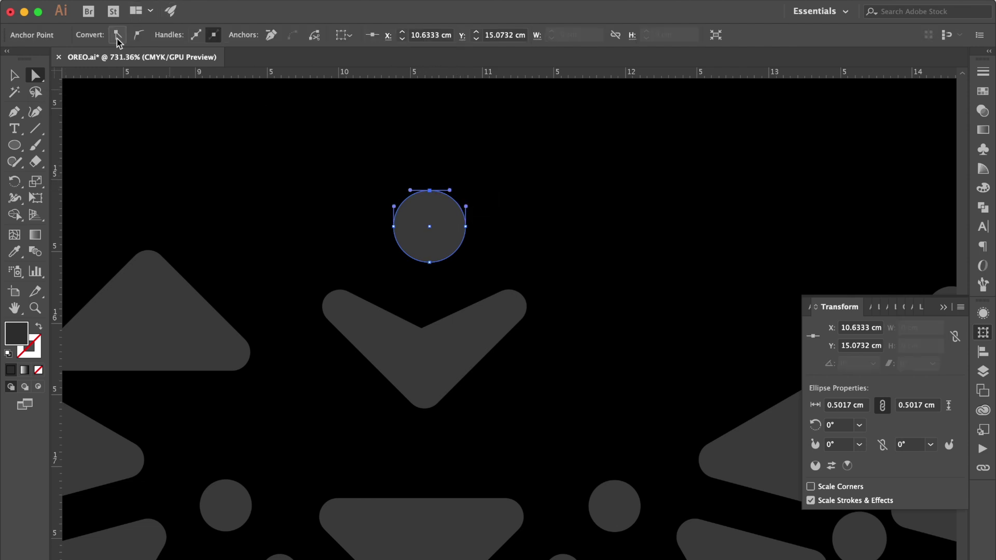
pyautogui.click(116, 36)
pyautogui.click(430, 262)
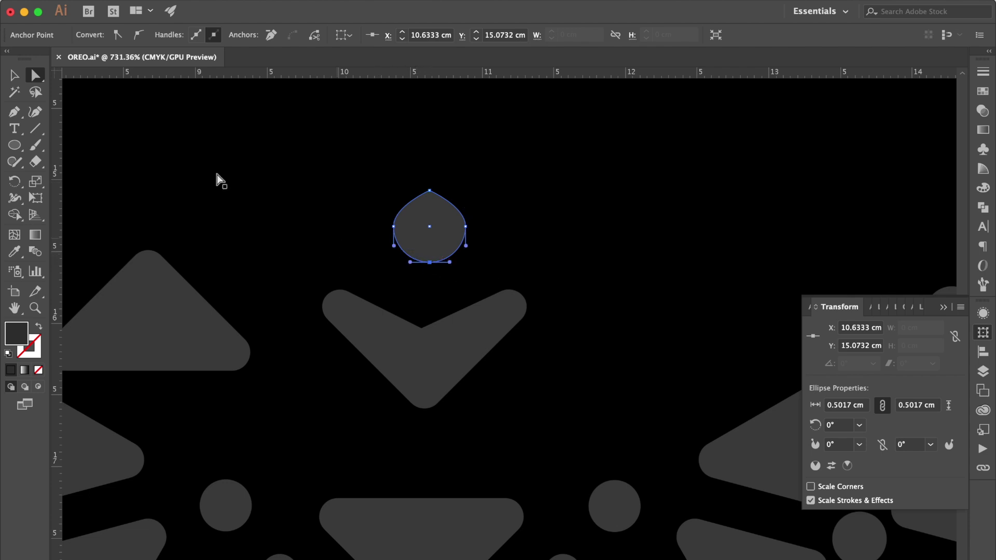
pyautogui.click(122, 38)
# Step: Resize the pointed leaf to about 0.25 × 0.73 cm and place it in the notch of the V shape
pyautogui.click(14, 78)
pyautogui.moveTo(465, 191); pyautogui.dragTo(432, 266)
pyautogui.scroll(-2, 424, 292)
pyautogui.moveTo(419, 300); pyautogui.dragTo(412, 322)
pyautogui.scroll(-6, 506, 338)
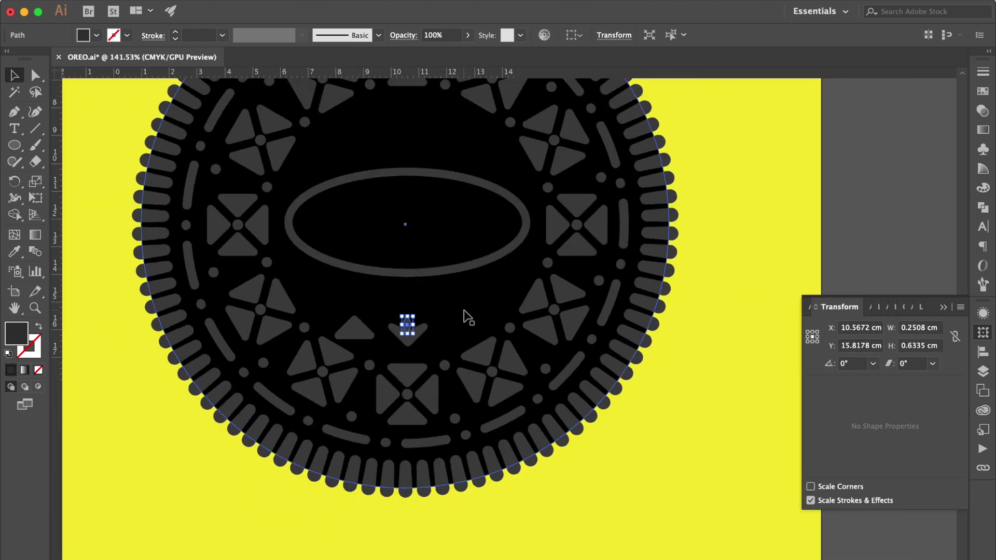
pyautogui.scroll(4, 433, 282)
pyautogui.moveTo(371, 391); pyautogui.dragTo(370, 404)
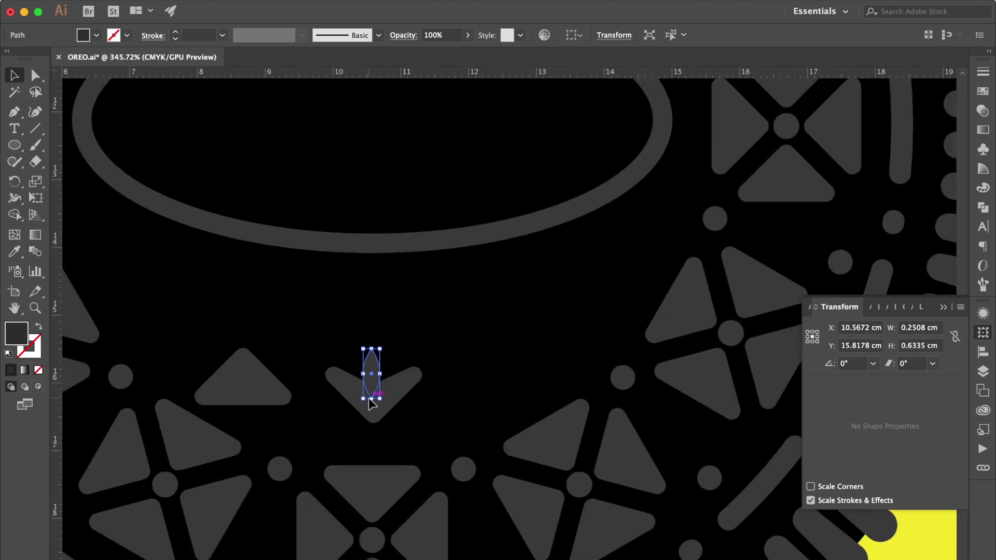
pyautogui.click(431, 364)
# Step: Group the leaf with the V shape and enlarge the group proportionally to about 1.78 × 1.36 cm
pyautogui.scroll(-1, 428, 364)
pyautogui.scroll(-2, 428, 361)
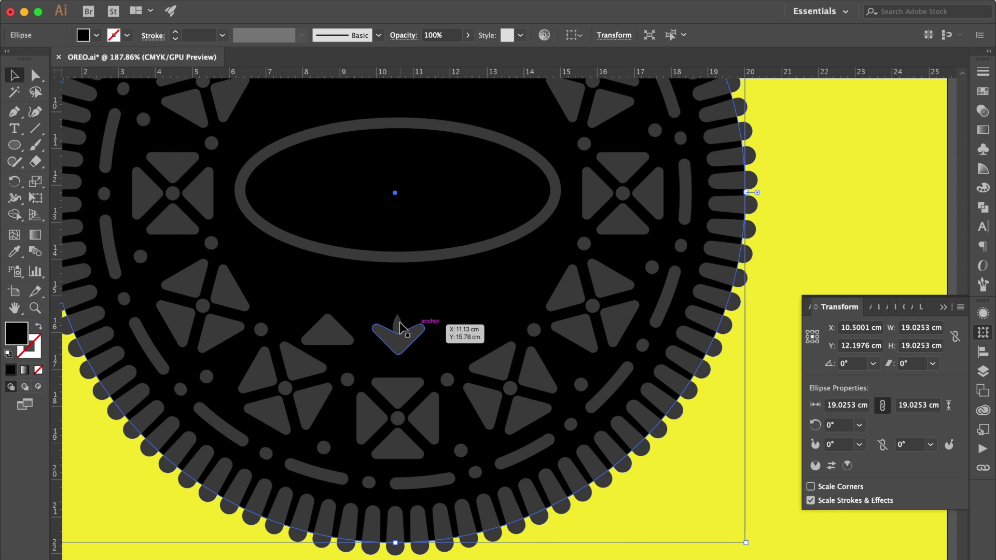
pyautogui.click(397, 322)
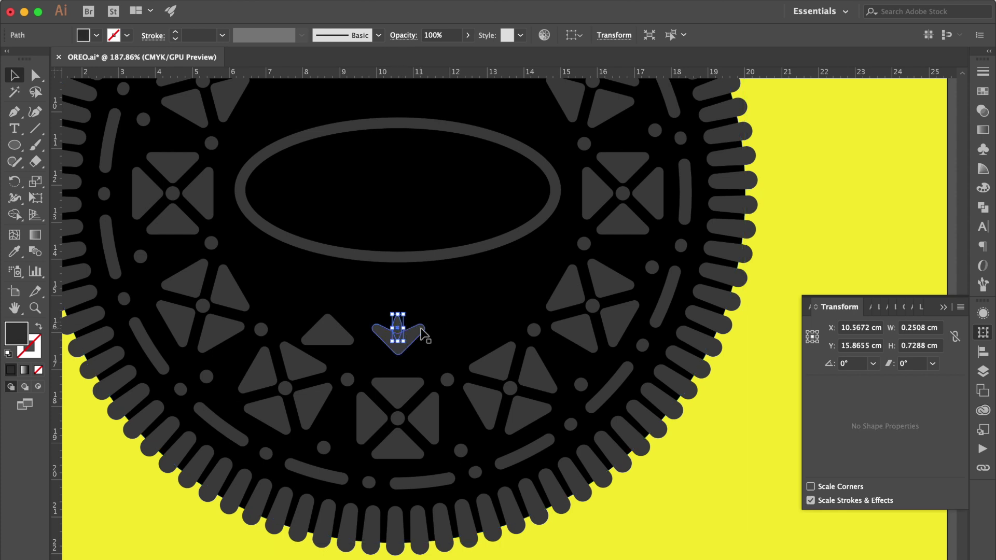
pyautogui.keyDown('shift'); pyautogui.click(424, 335); pyautogui.keyUp('shift')
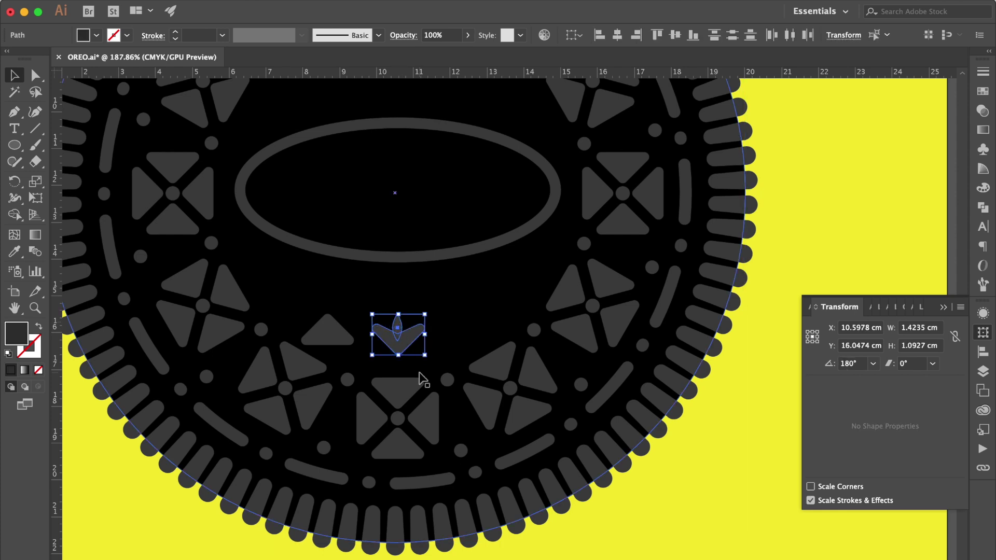
pyautogui.press('super+g')
pyautogui.moveTo(399, 357); pyautogui.dragTo(399, 365)
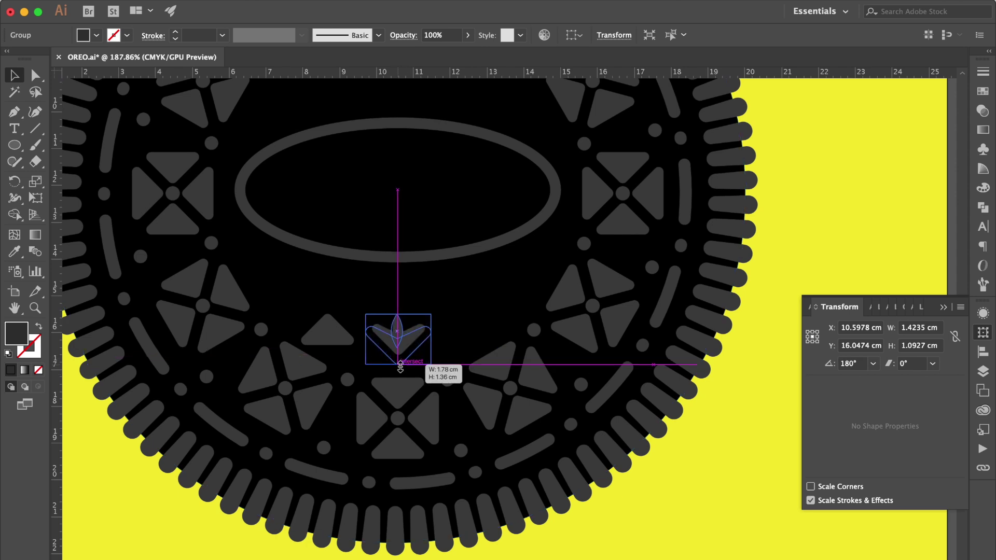
# Step: Tilt the loose triangle and a copy of it, arranging both as a slanted pair left of the leaf ornament
pyautogui.click(329, 338)
pyautogui.moveTo(361, 329); pyautogui.dragTo(221, 297)
pyautogui.moveTo(294, 287); pyautogui.dragTo(301, 300)
# Step: Copy the triangle pair to the other side of the leaf ornament, reflect it about the vertical axis and shift it outward
pyautogui.keyDown('shift'); pyautogui.click(323, 338); pyautogui.keyUp('shift')
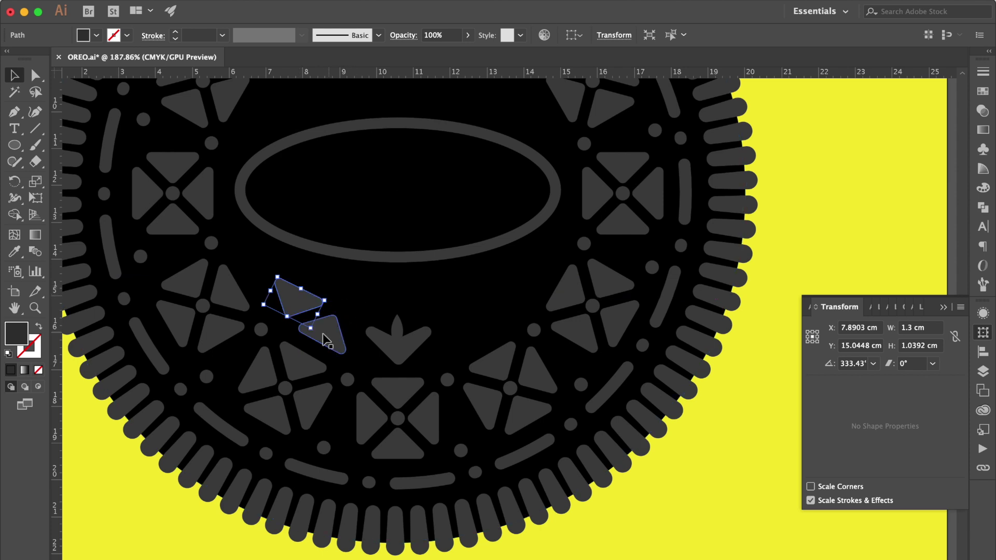
pyautogui.moveTo(321, 337); pyautogui.dragTo(476, 326)
pyautogui.rightClick(476, 326)
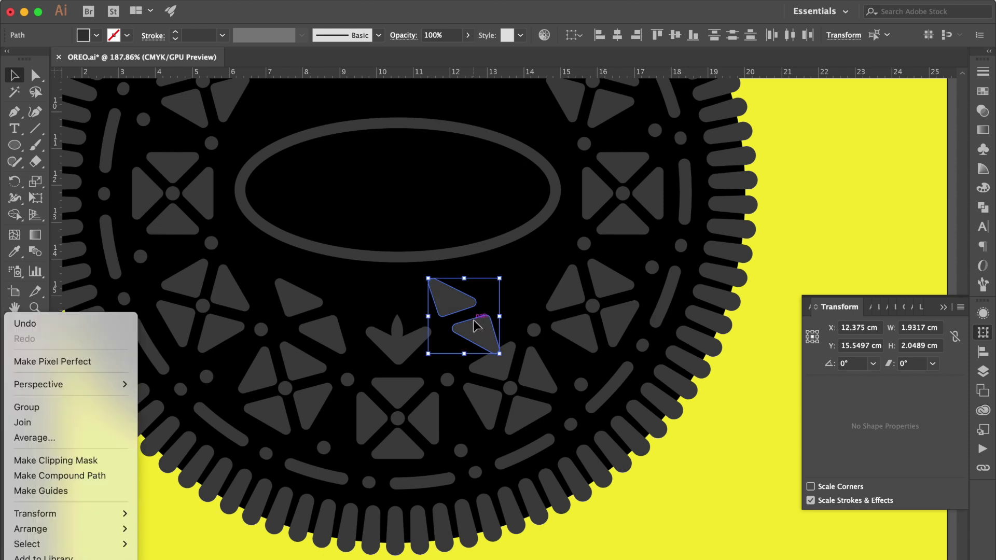
pyautogui.moveTo(69, 514)
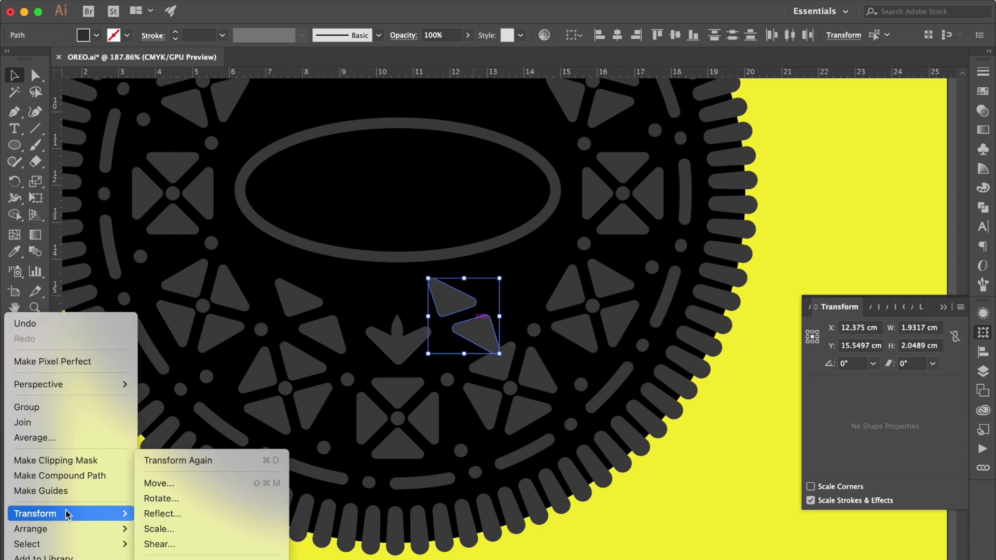
pyautogui.click(186, 513)
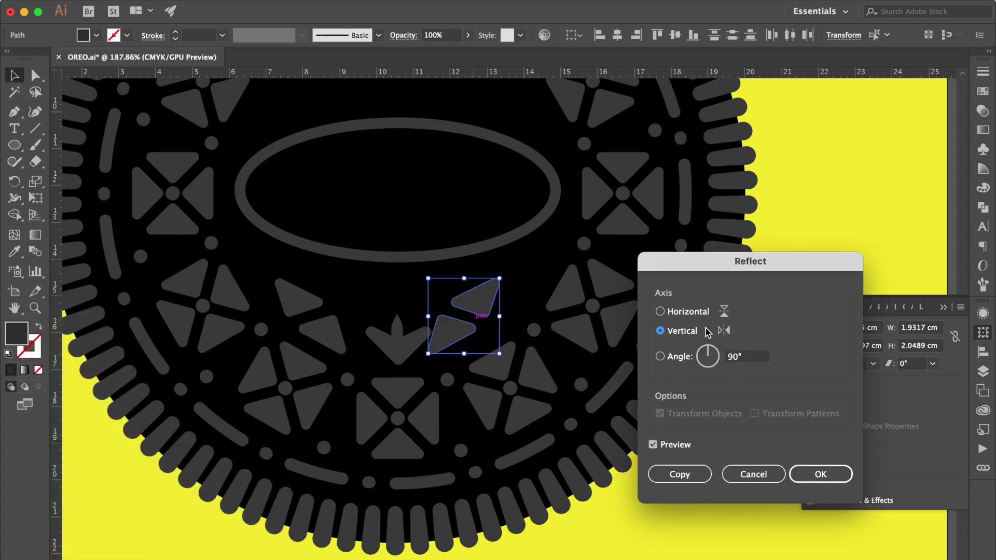
pyautogui.press('Return')
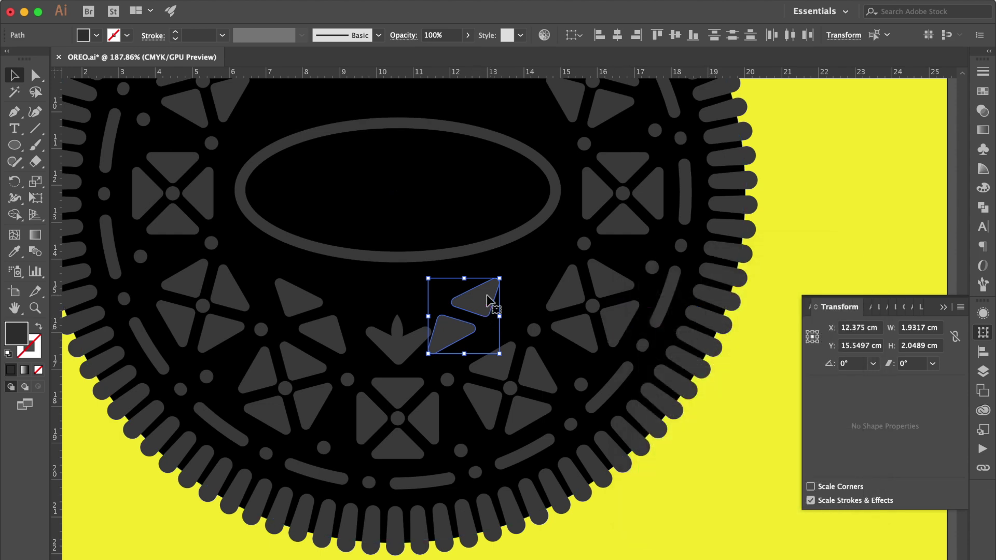
pyautogui.moveTo(485, 294); pyautogui.dragTo(511, 295)
# Step: Stretch the central oval vertically to a height of about 4.66 cm
pyautogui.scroll(-3, 511, 297)
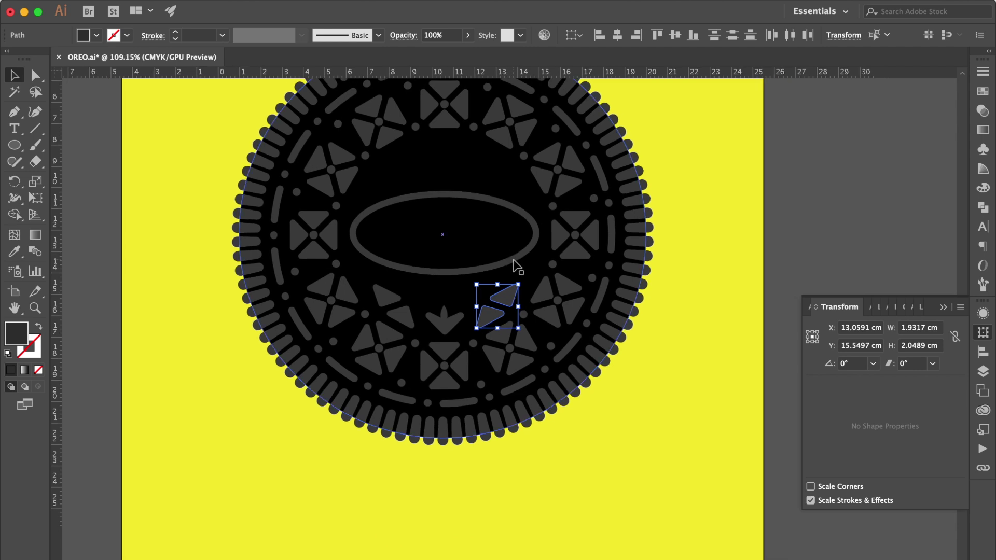
pyautogui.click(515, 262)
pyautogui.moveTo(444, 272); pyautogui.dragTo(444, 287)
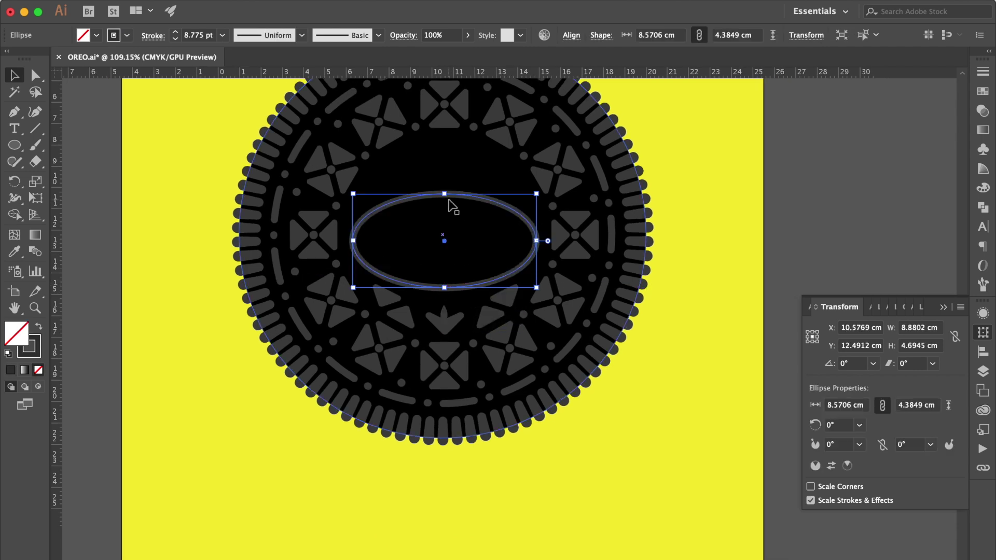
pyautogui.moveTo(444, 193); pyautogui.dragTo(445, 188)
# Step: Centre the oval on the biscuit's centre point at about X 10.5 cm, Y 12.2 cm, using outline view for alignment
pyautogui.moveTo(442, 238)
pyautogui.mouseDown()
pyautogui.moveTo(445, 254)
pyautogui.moveTo(447, 230)
pyautogui.moveTo(440, 235)
pyautogui.mouseUp()
pyautogui.hotkey('ctrl', 'y')
pyautogui.scroll(8, 440, 232)
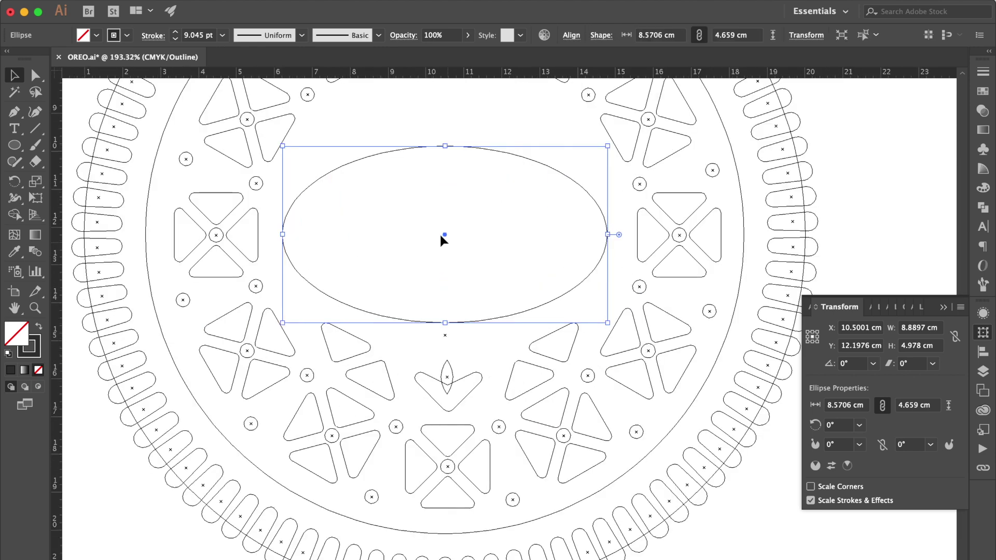
pyautogui.moveTo(455, 235)
pyautogui.mouseDown()
pyautogui.moveTo(484, 271)
pyautogui.moveTo(455, 235)
pyautogui.mouseUp()
pyautogui.hotkey('ctrl', 'y')
pyautogui.scroll(-8, 454, 234)
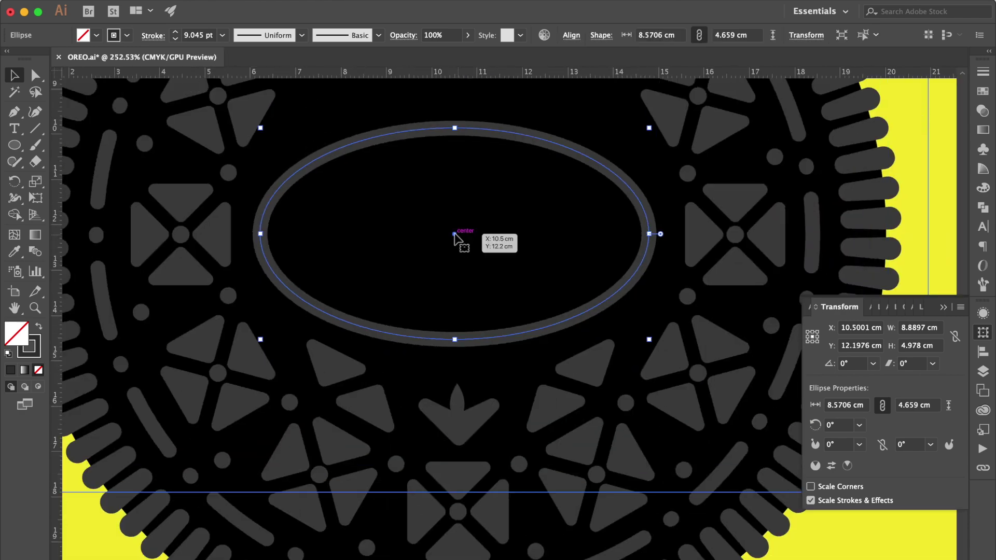
pyautogui.scroll(2, 455, 234)
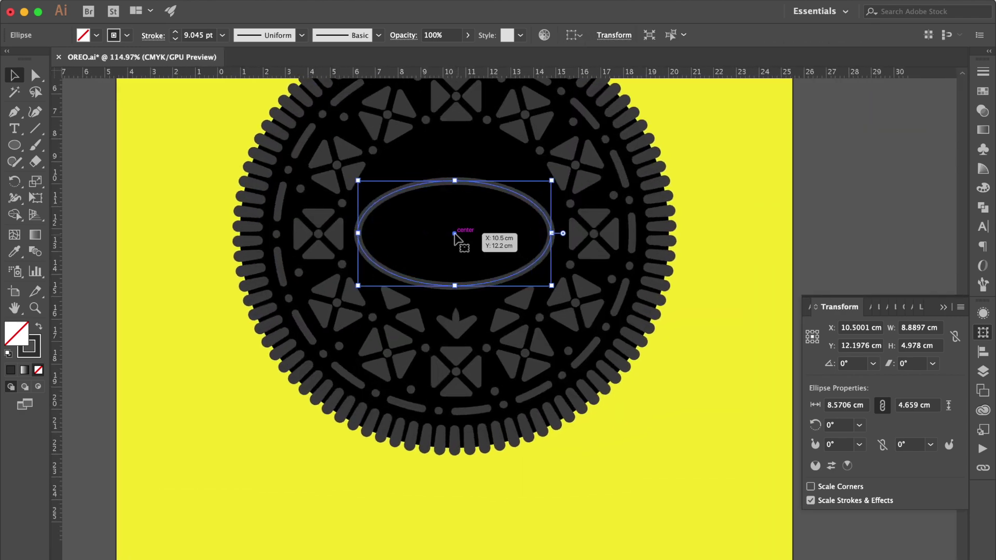
# Step: Draw a vertical line with the Pen tool above the central oval, ending on its top edge at about X 10.49 cm, Y 9.87 cm
pyautogui.scroll(2, 482, 265)
pyautogui.hscroll(1, 481, 265)
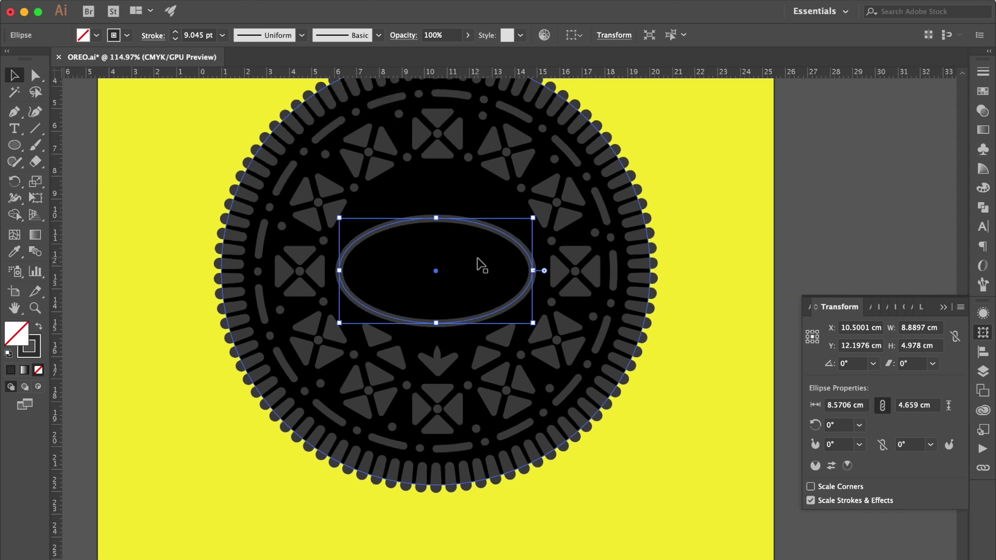
pyautogui.click(14, 111)
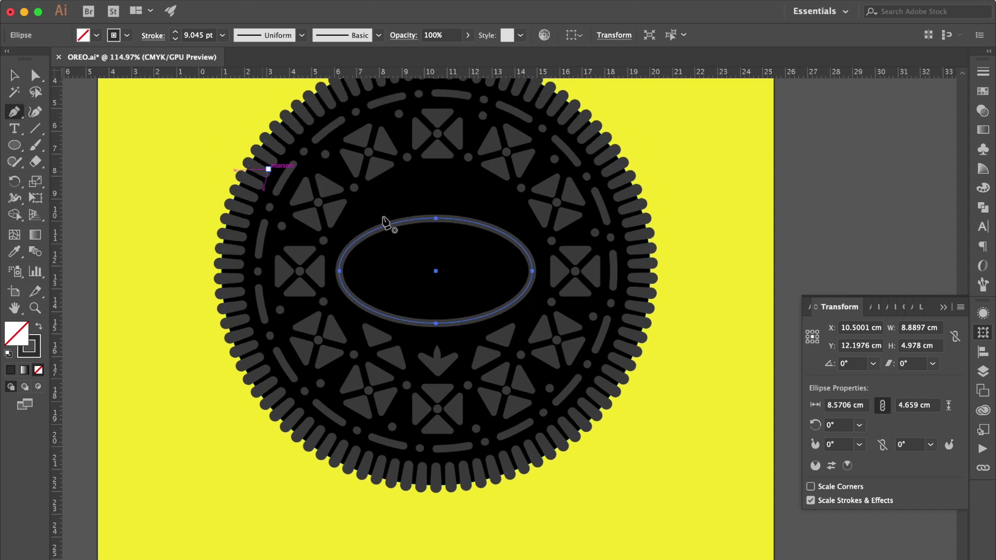
pyautogui.click(436, 166)
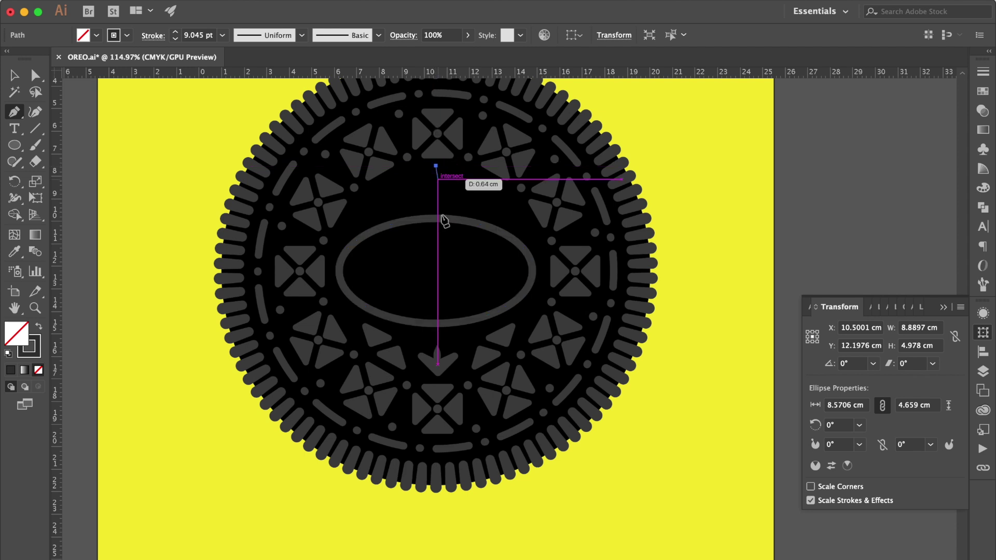
pyautogui.click(435, 218)
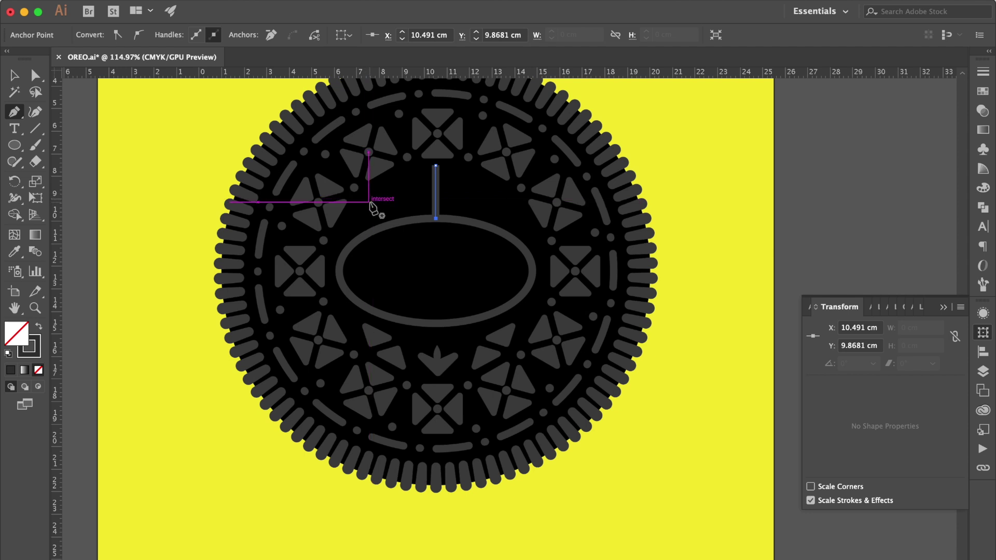
# Step: Draw two horizontal crossbars over the vertical line, the upper about 3.1 cm long and the lower about 5.6 cm long
pyautogui.click(400, 177)
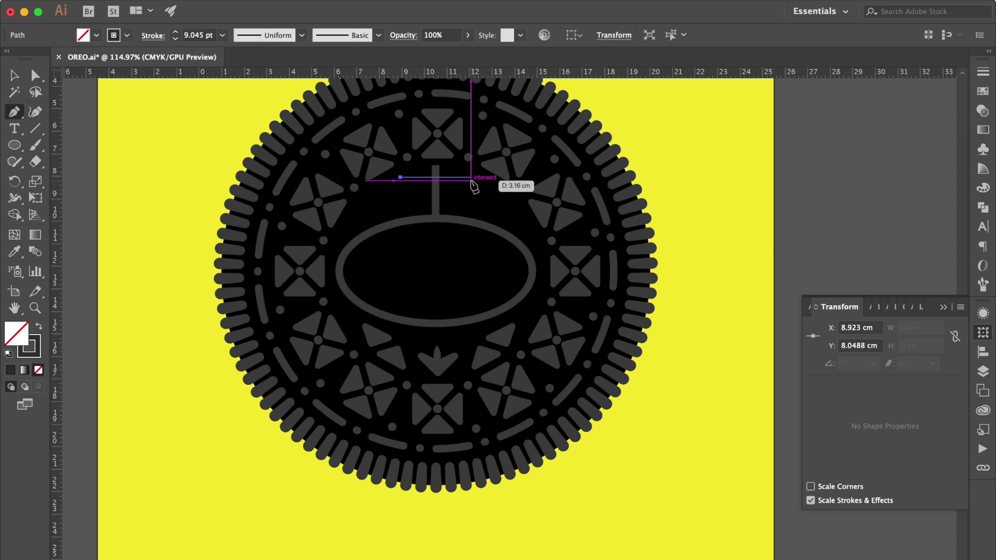
pyautogui.click(471, 177)
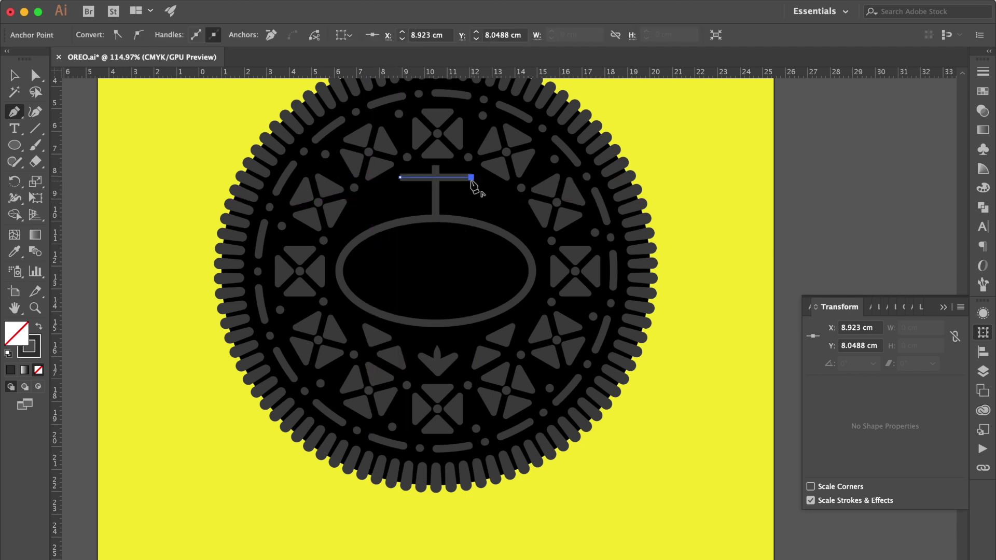
pyautogui.keyDown('super'); pyautogui.click(373, 200); pyautogui.keyUp('super')
pyautogui.click(371, 199)
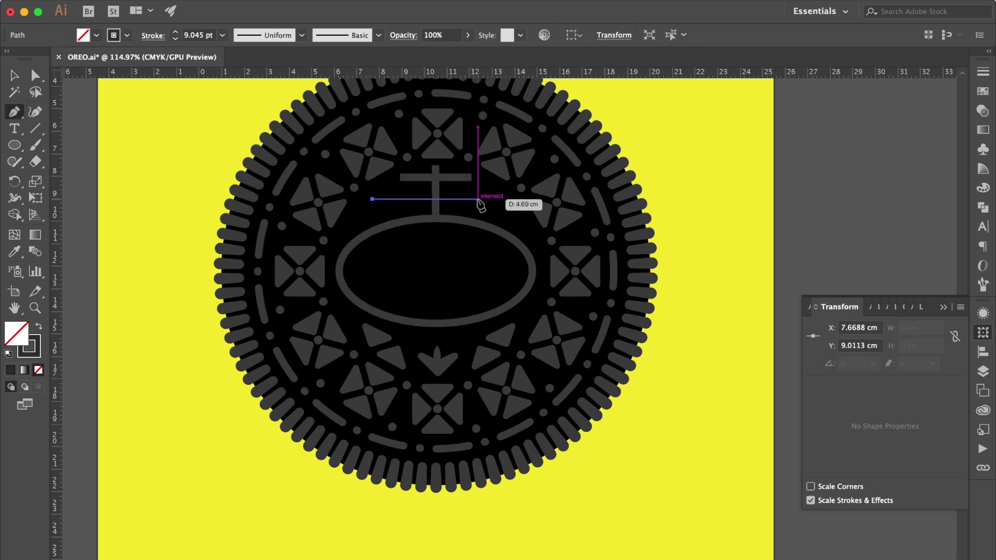
pyautogui.click(498, 198)
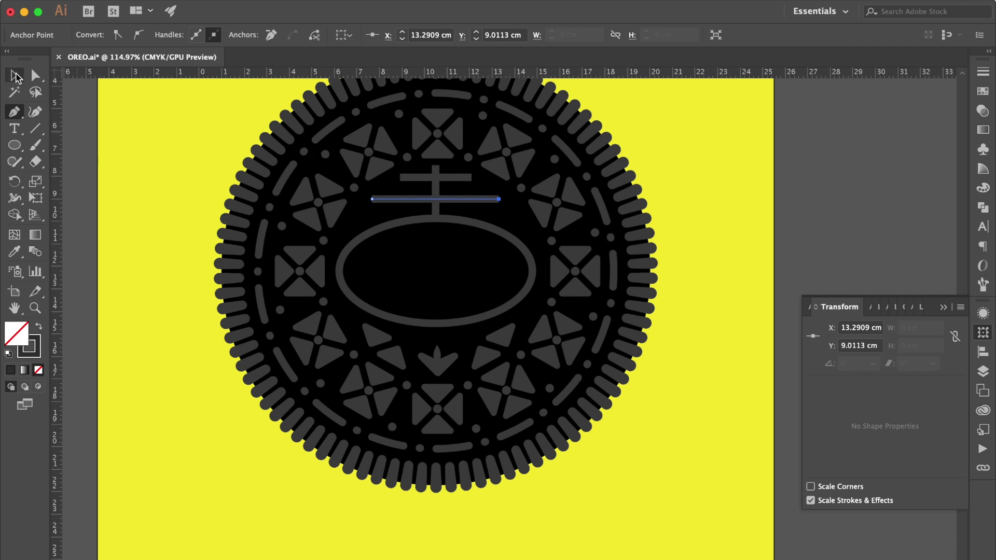
# Step: Give both crossbars and the vertical line above the oval round stroke caps
pyautogui.click(16, 77)
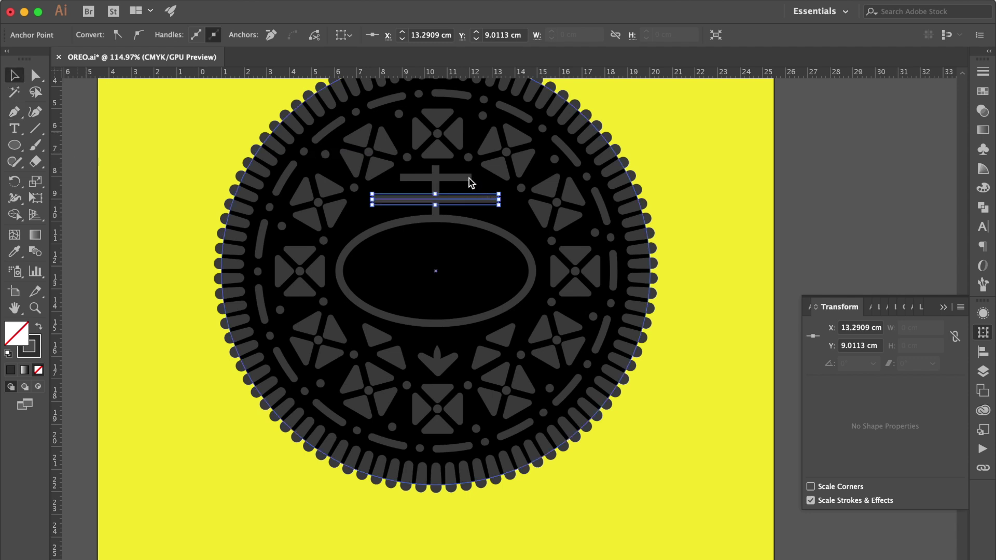
pyautogui.keyDown('shift'); pyautogui.click(469, 178); pyautogui.keyUp('shift')
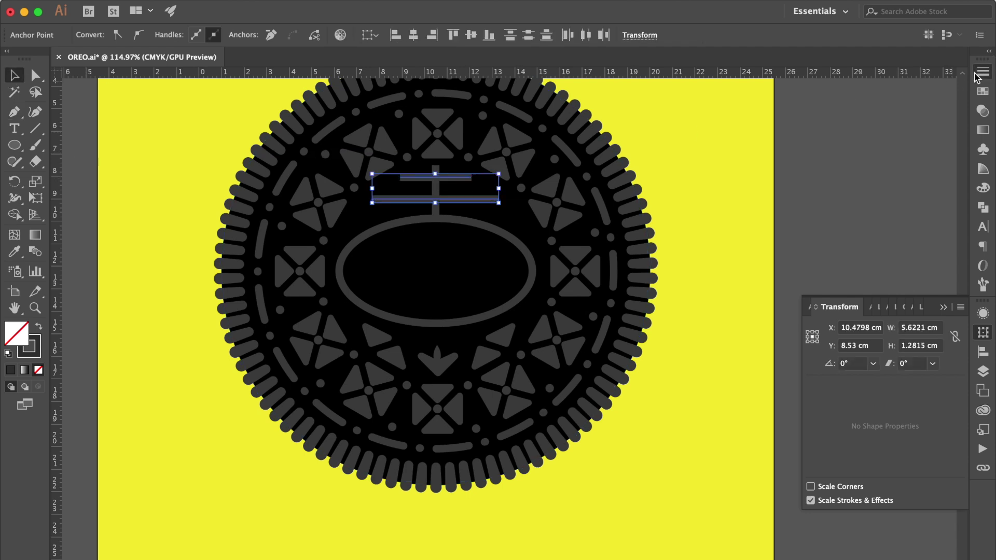
pyautogui.click(976, 75)
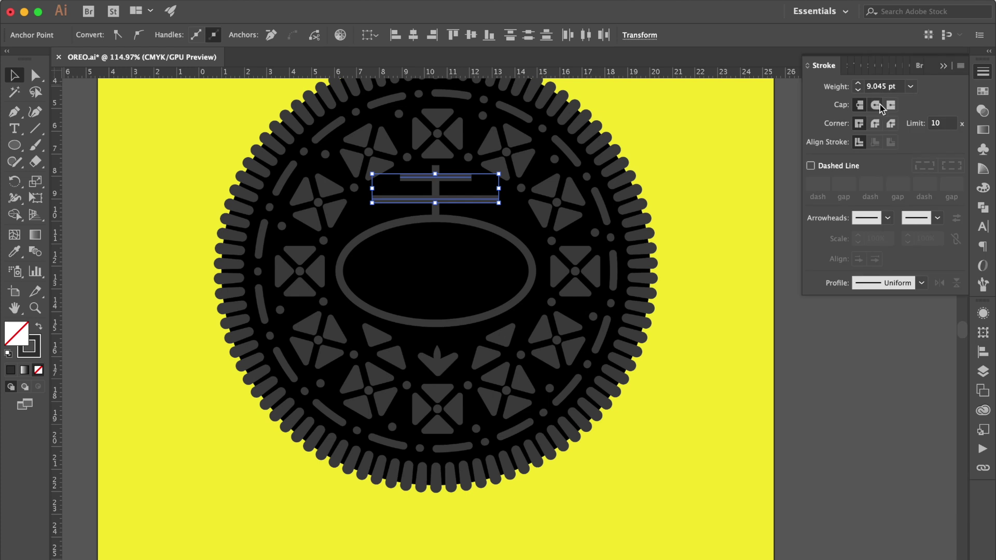
pyautogui.click(877, 106)
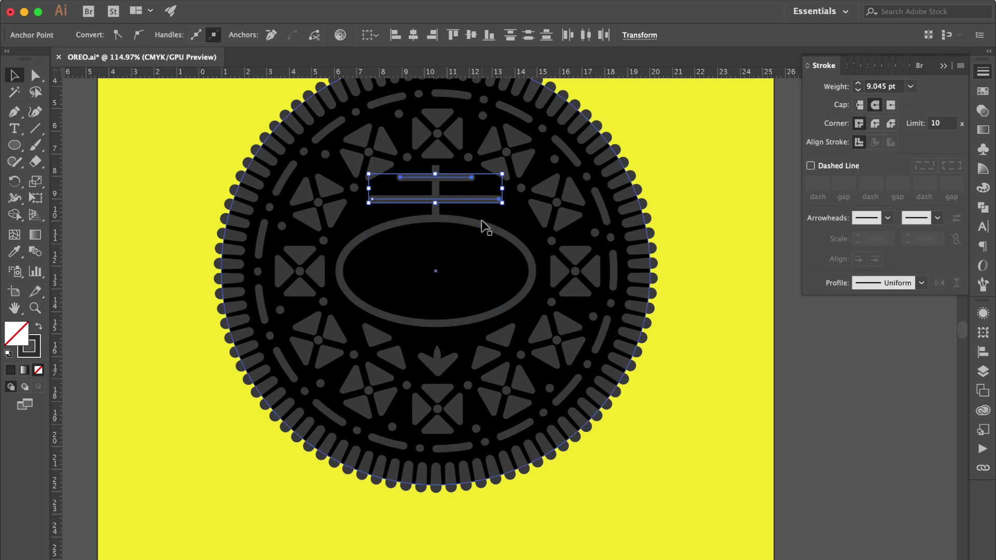
pyautogui.keyDown('shift'); pyautogui.click(436, 192); pyautogui.keyUp('shift')
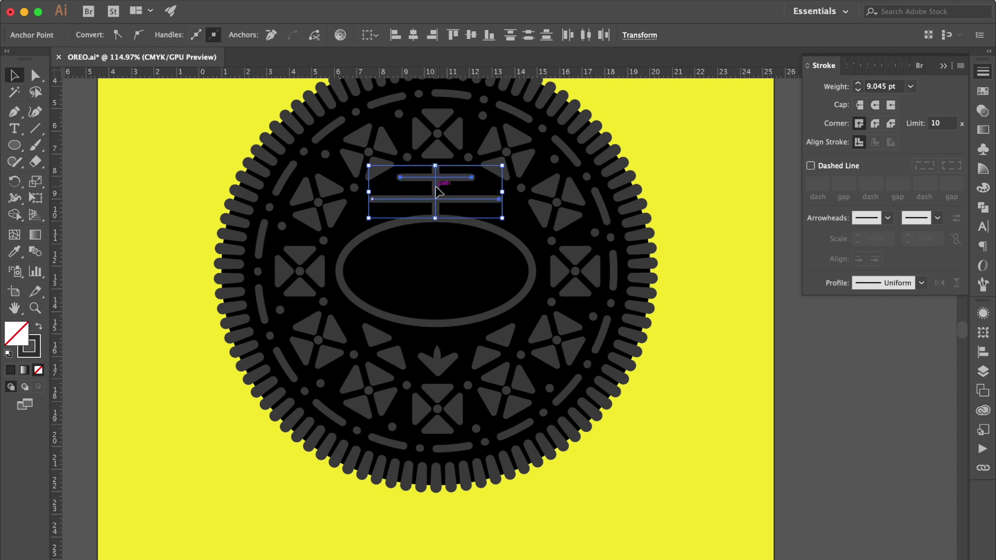
pyautogui.click(875, 106)
# Step: Set the stroke weight of the three lines and the central oval to 9 pt
pyautogui.keyDown('shift'); pyautogui.click(522, 250); pyautogui.keyUp('shift')
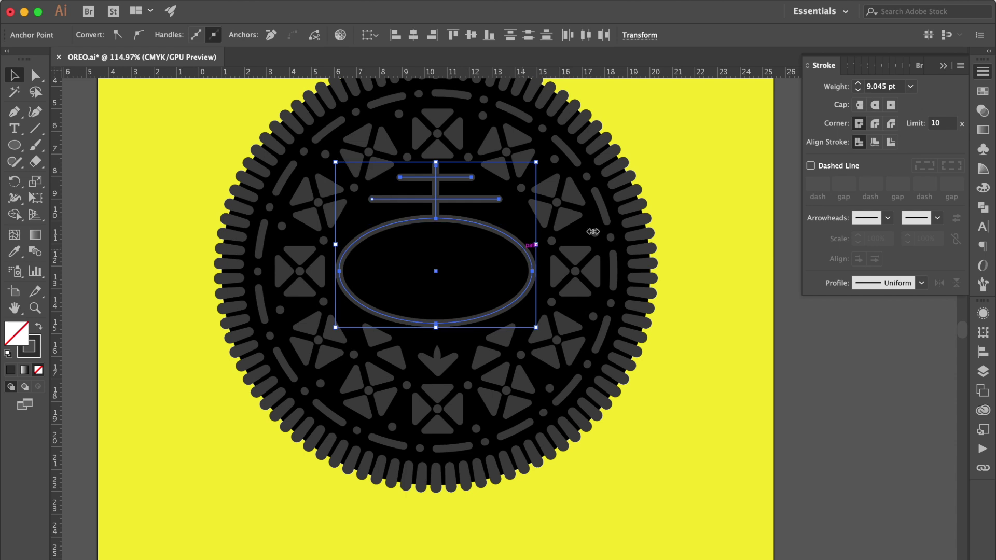
pyautogui.click(911, 89)
pyautogui.click(929, 268)
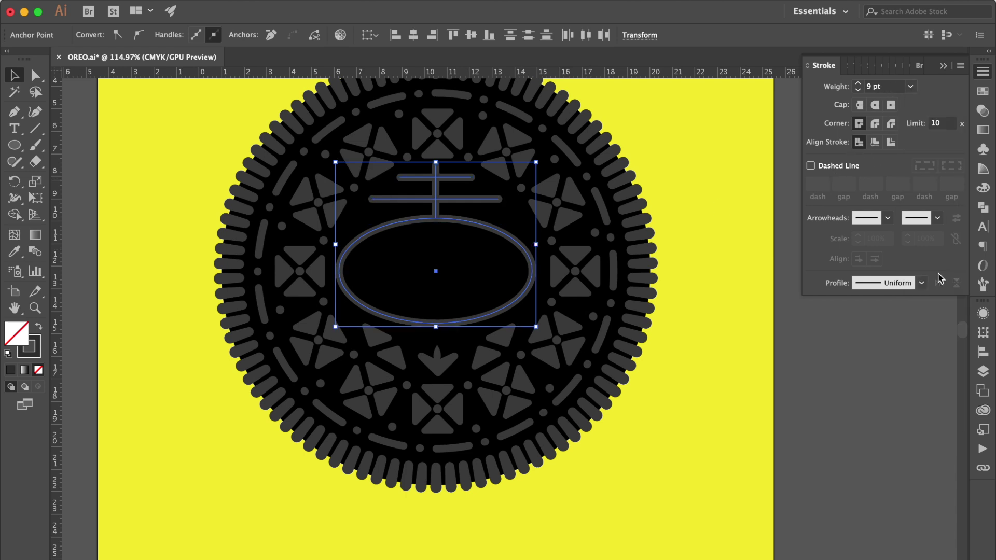
pyautogui.click(820, 418)
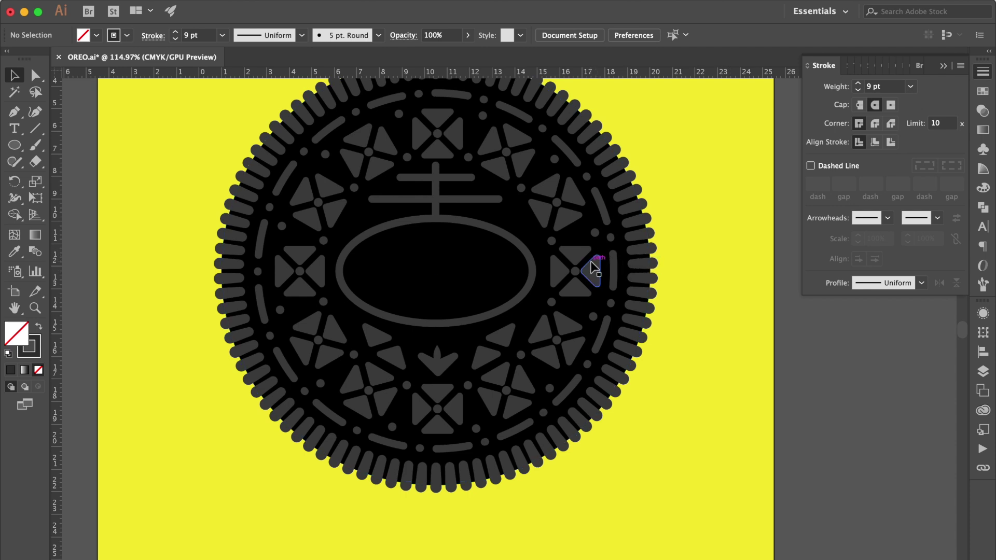
# Step: Copy the upper triangle left of the leaf ornament to the oval's upper-left shoulder and rotate the copy to follow the curve
pyautogui.click(376, 344)
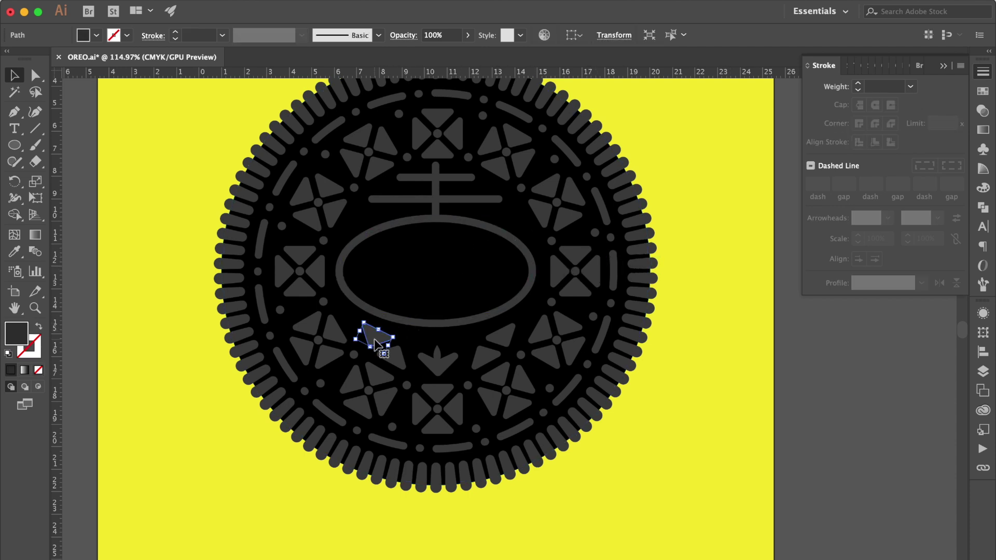
pyautogui.moveTo(375, 344); pyautogui.dragTo(393, 221)
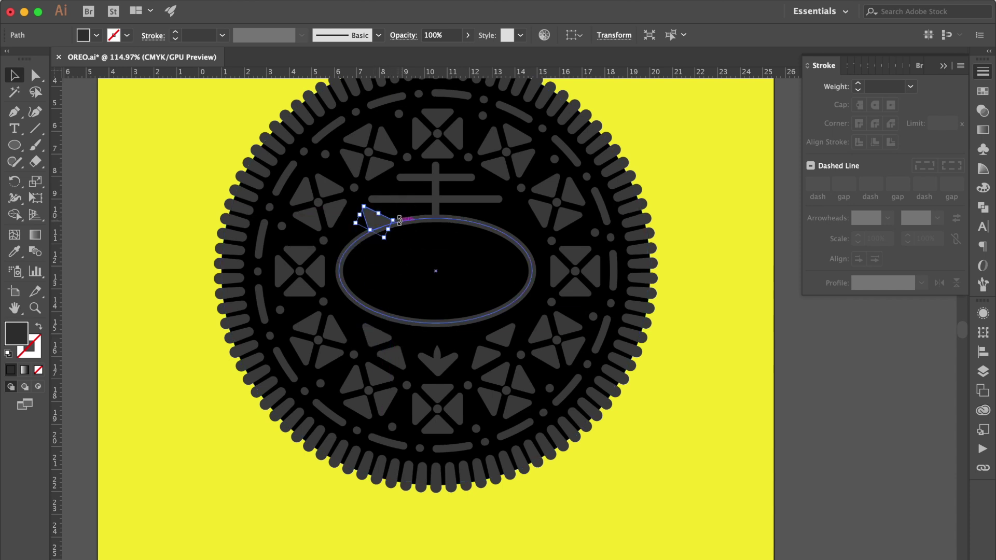
pyautogui.moveTo(400, 220); pyautogui.dragTo(357, 255)
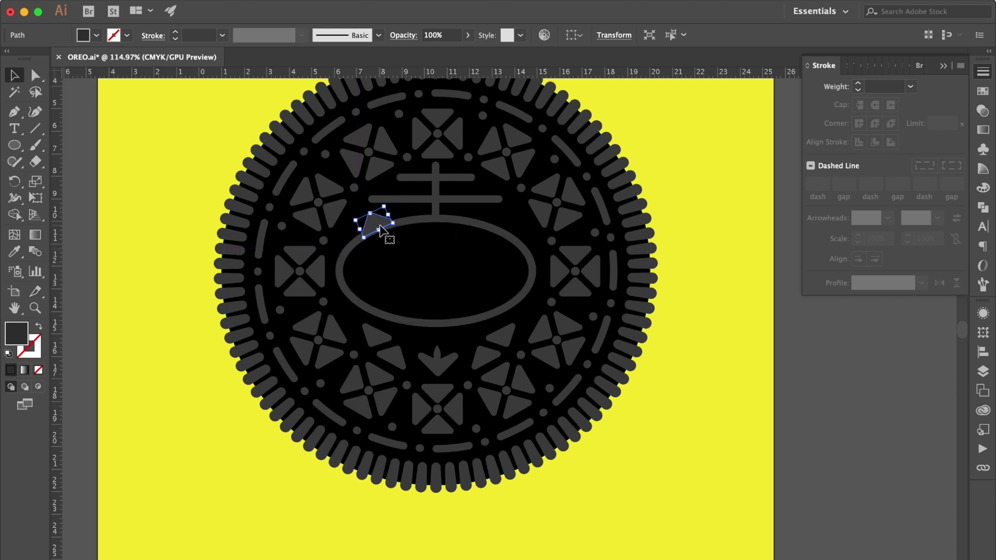
# Step: Copy the triangle to the oval's upper-right shoulder, reflect the copy about the vertical axis and save the document
pyautogui.moveTo(375, 222); pyautogui.dragTo(512, 224)
pyautogui.rightClick(510, 222)
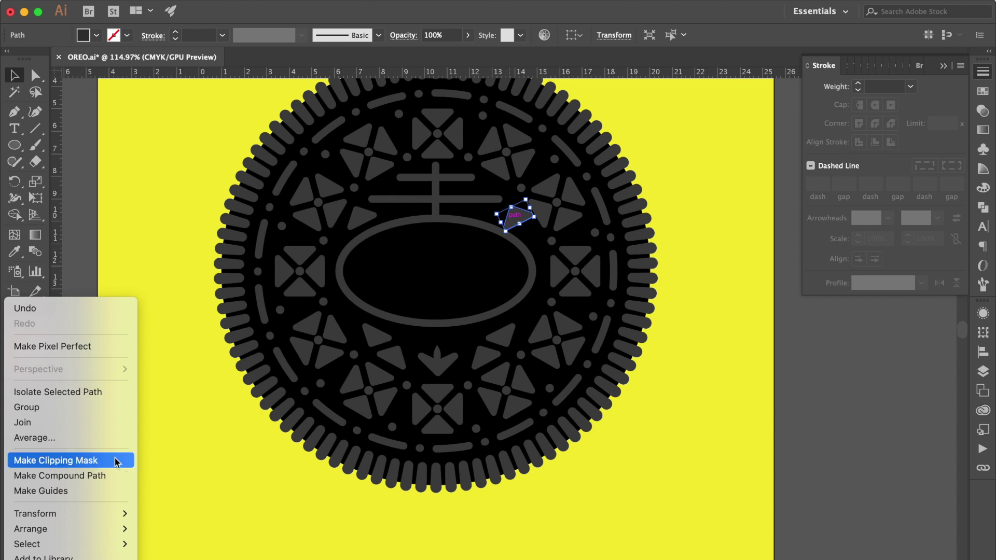
pyautogui.moveTo(96, 516)
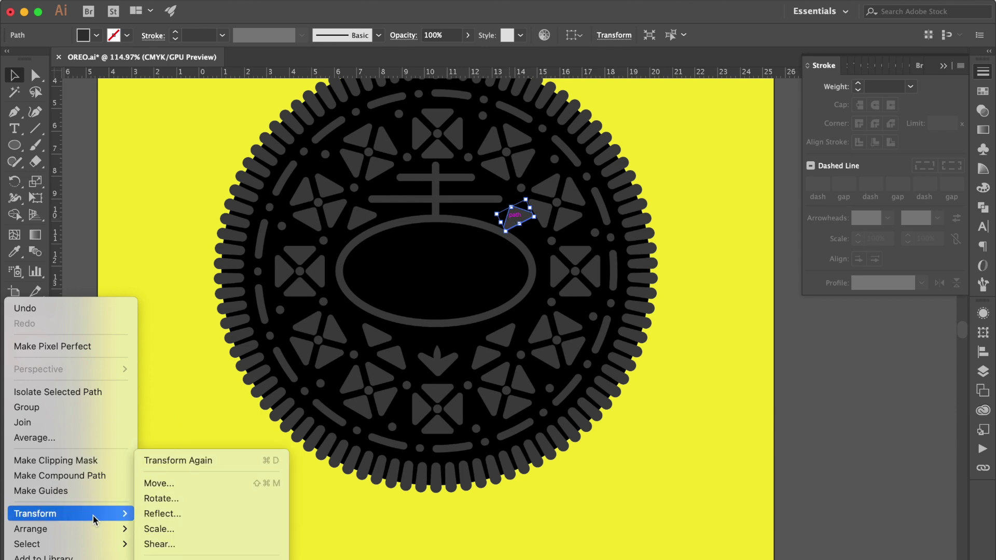
pyautogui.click(171, 515)
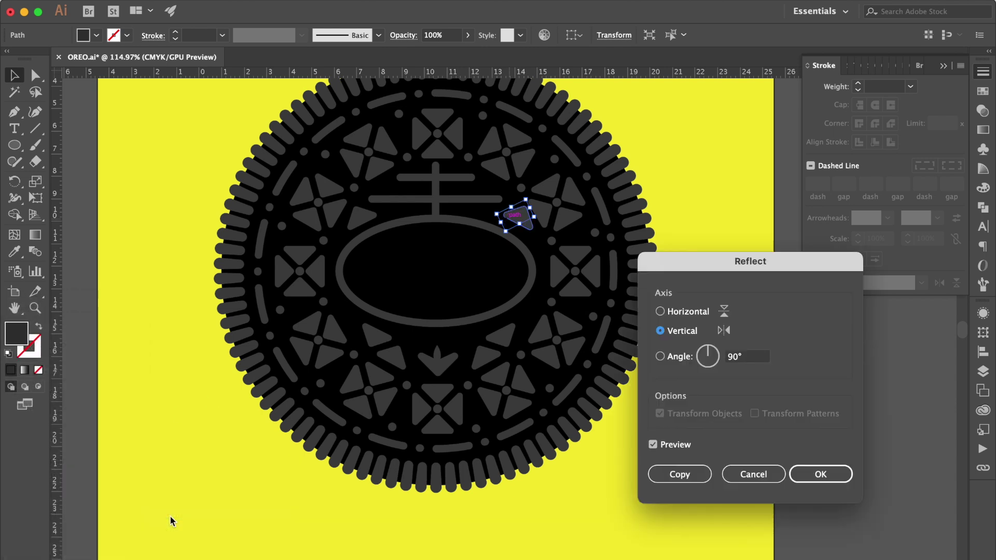
pyautogui.press('Return')
pyautogui.press('super+s')
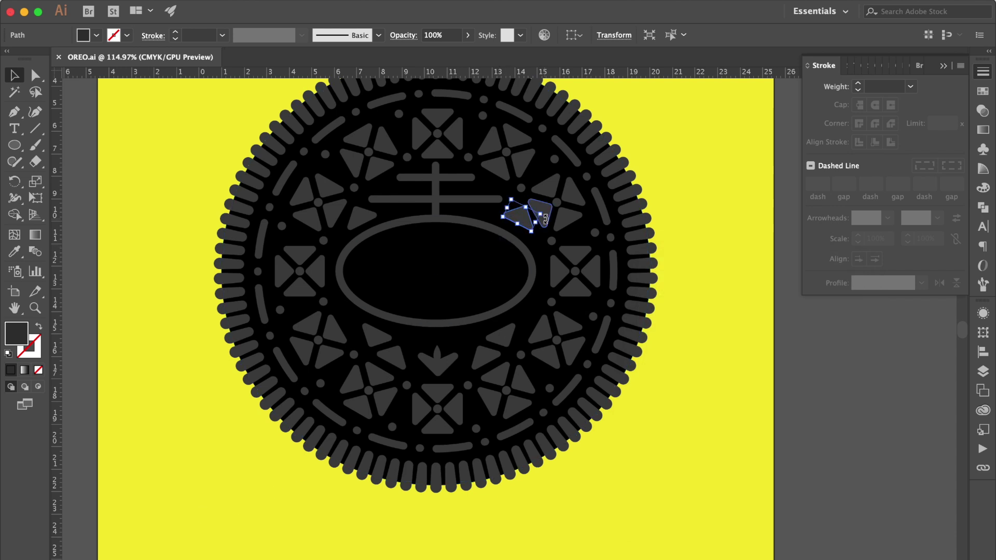
# Step: Nudge the reflected triangle slightly inward and down so it mirrors its counterpart across the oval
pyautogui.press('Down')
pyautogui.press('Down')
pyautogui.press('Down')
pyautogui.press('Down')
pyautogui.press('Left')
pyautogui.press('Left')
pyautogui.press('Left')
pyautogui.press('Left')
pyautogui.press('Left')
pyautogui.press('Left')
pyautogui.press('Up')
pyautogui.press('Up')
pyautogui.press('Up')
pyautogui.press('Left')
pyautogui.press('Left')
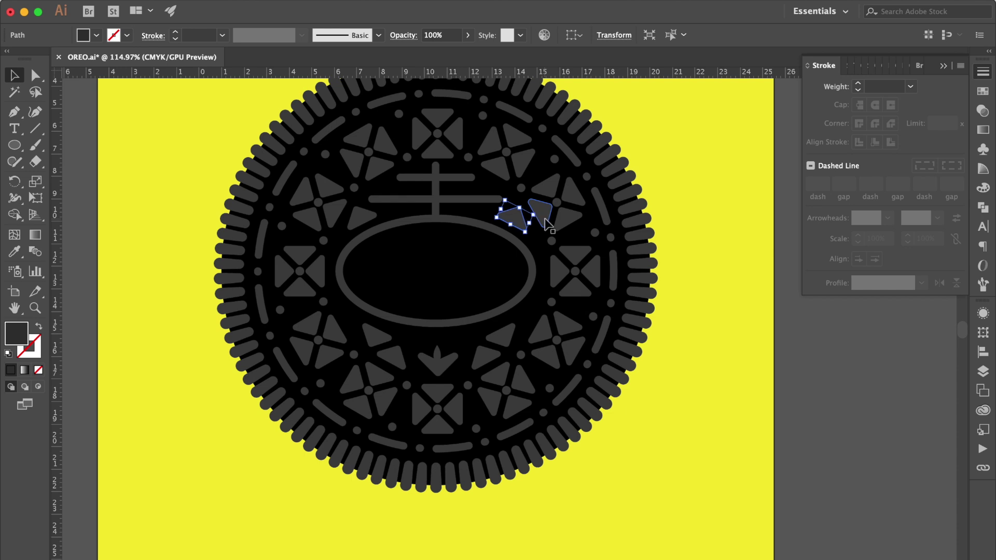
# Step: Add the text "OREO" on the artboard, scale it up to 42.47 pt and place it inside the central oval
pyautogui.click(14, 128)
pyautogui.click(157, 511)
pyautogui.write('p')
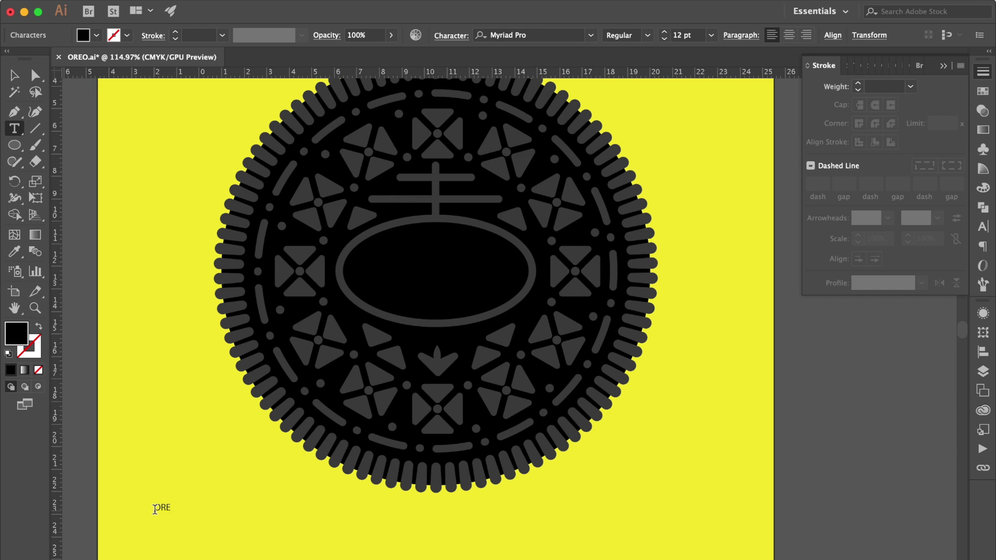
pyautogui.click(14, 75)
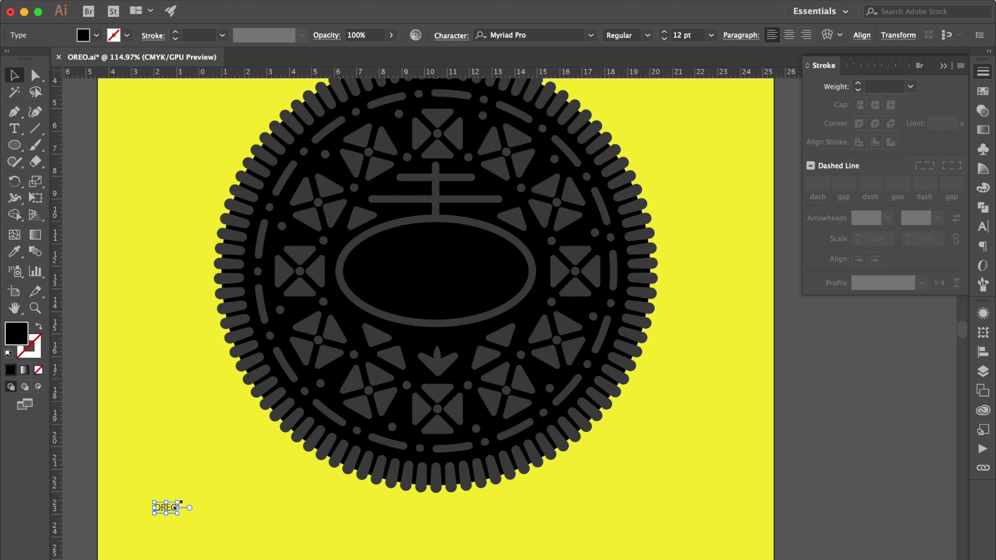
pyautogui.moveTo(179, 503); pyautogui.dragTo(438, 264)
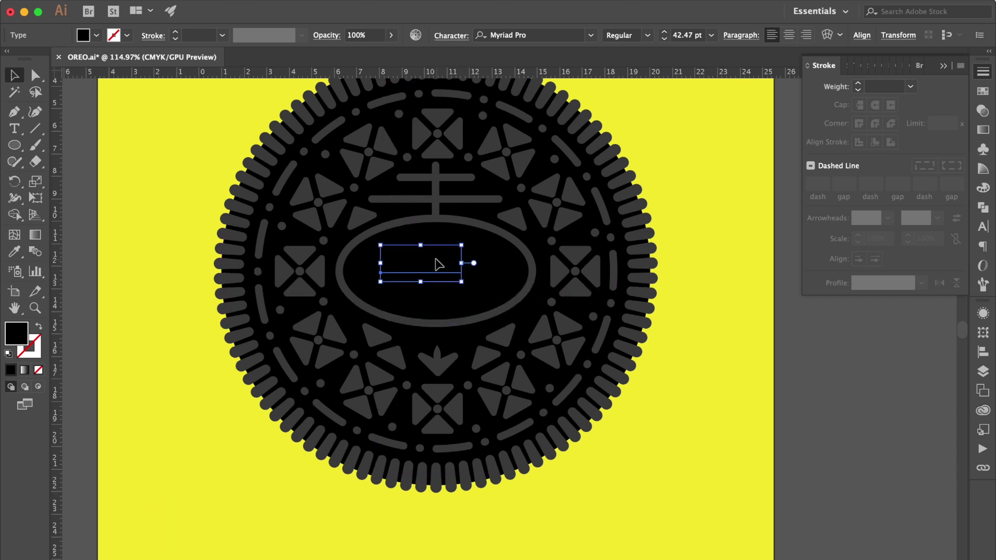
# Step: Fill the OREO text with the dark grey swatch and set its font to Eurostile Next Pro, Condensed Bold
pyautogui.click(982, 90)
pyautogui.click(840, 150)
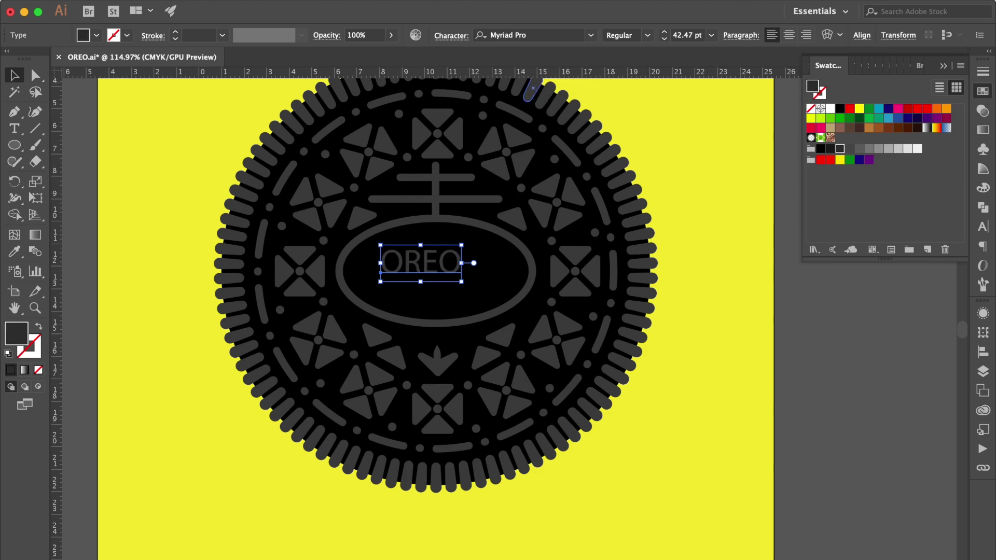
pyautogui.click(591, 37)
pyautogui.scroll(15, 602, 157)
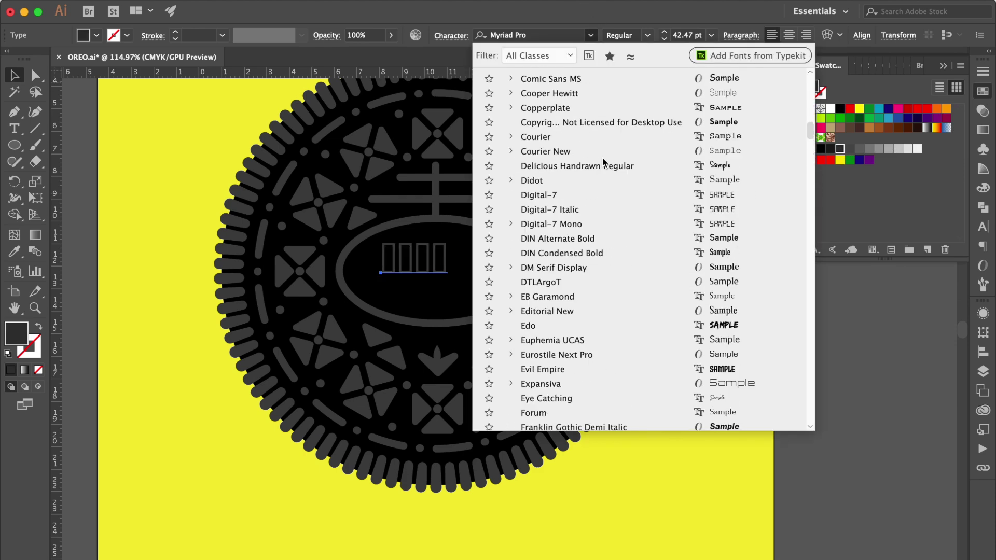
pyautogui.click(584, 89)
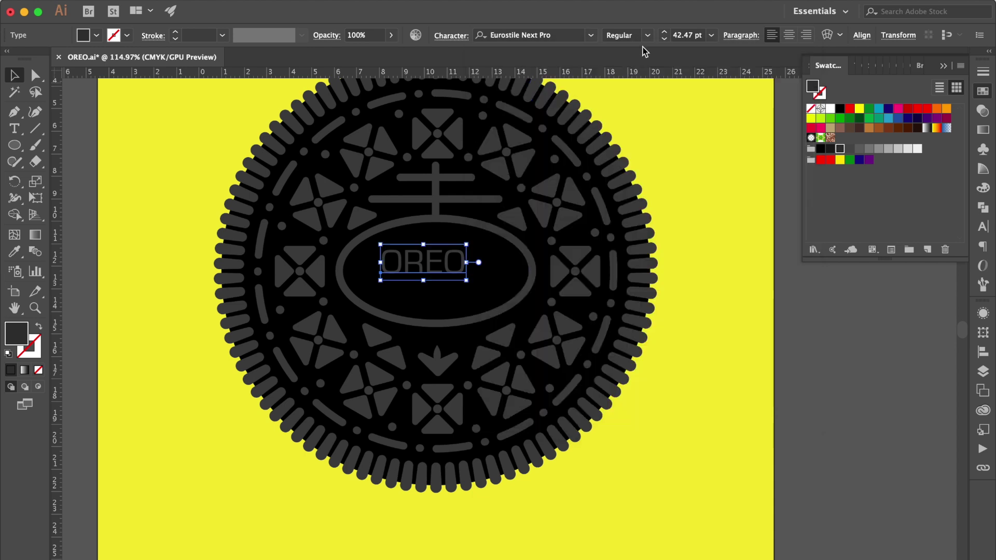
pyautogui.click(647, 35)
pyautogui.scroll(5, 656, 154)
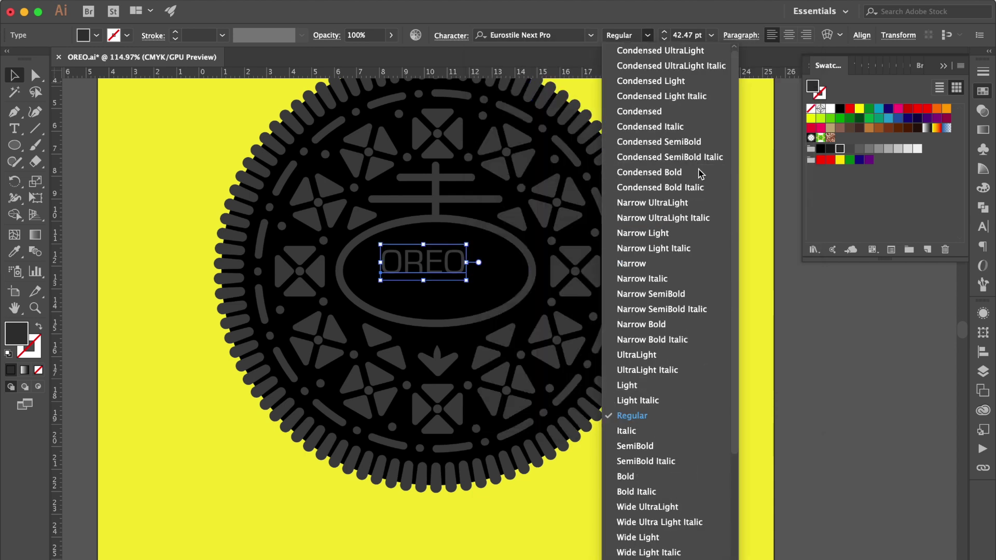
pyautogui.click(694, 173)
# Step: Enlarge the OREO text to 98.43 pt and nudge it into the centre of the oval
pyautogui.moveTo(445, 268); pyautogui.dragTo(508, 273)
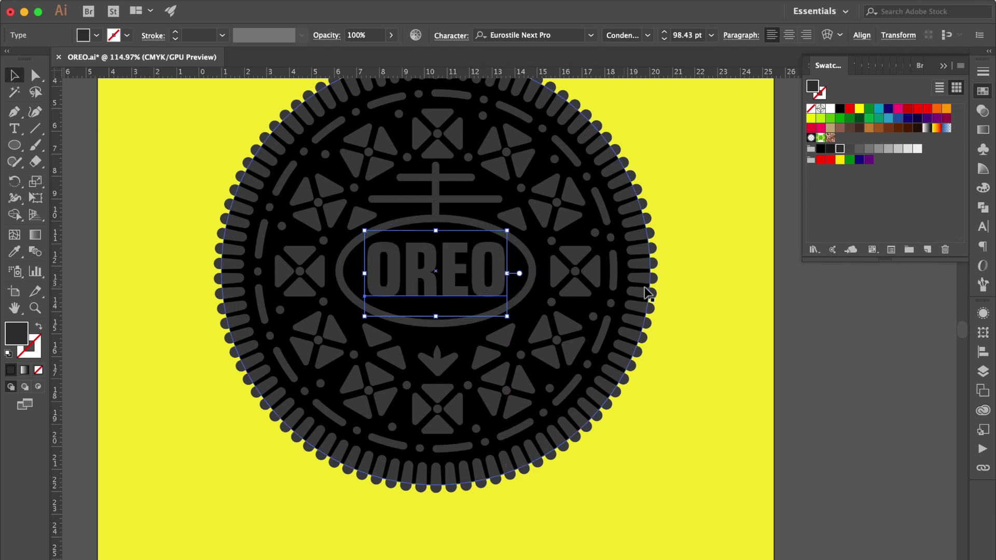
pyautogui.press('Down')
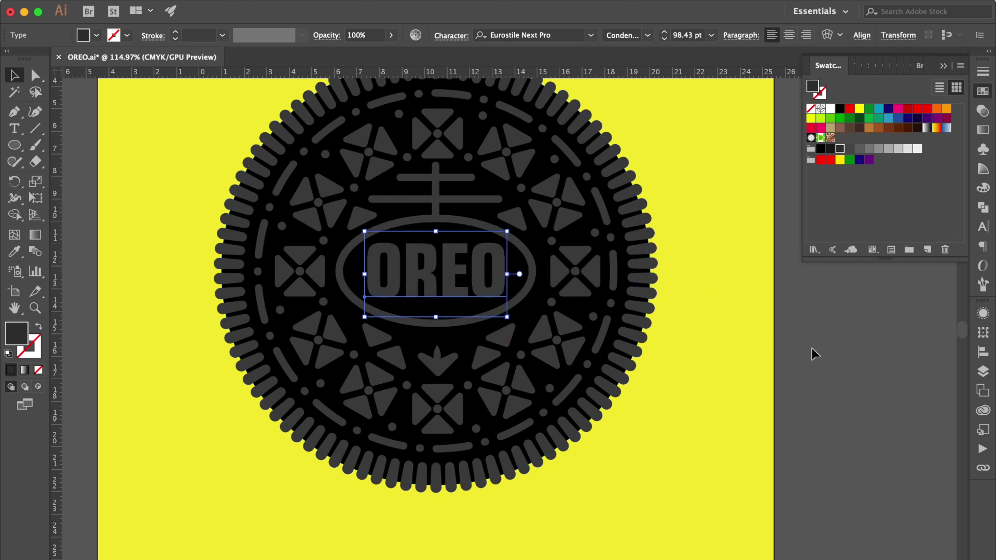
pyautogui.press('Right')
pyautogui.press('Left')
pyautogui.press('Right')
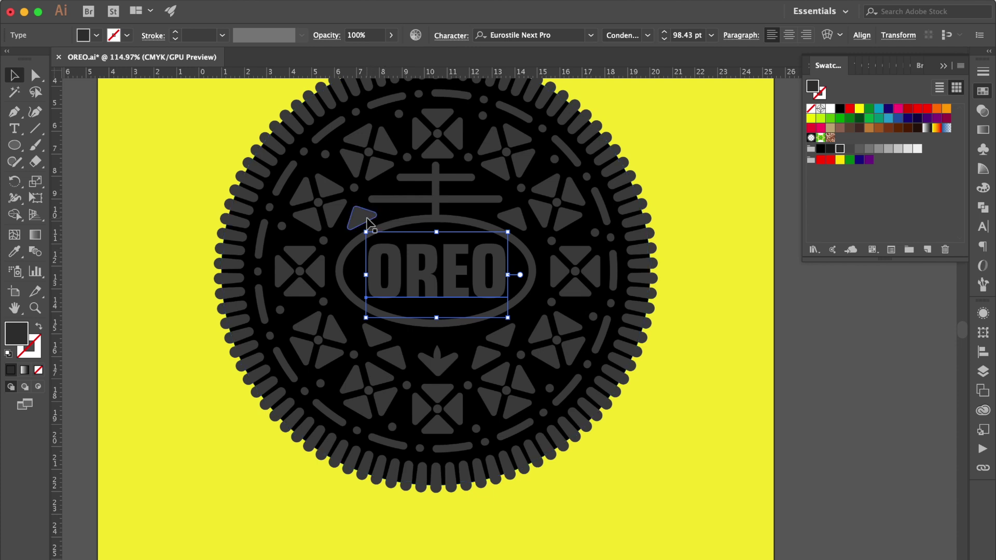
pyautogui.scroll(3, 436, 227)
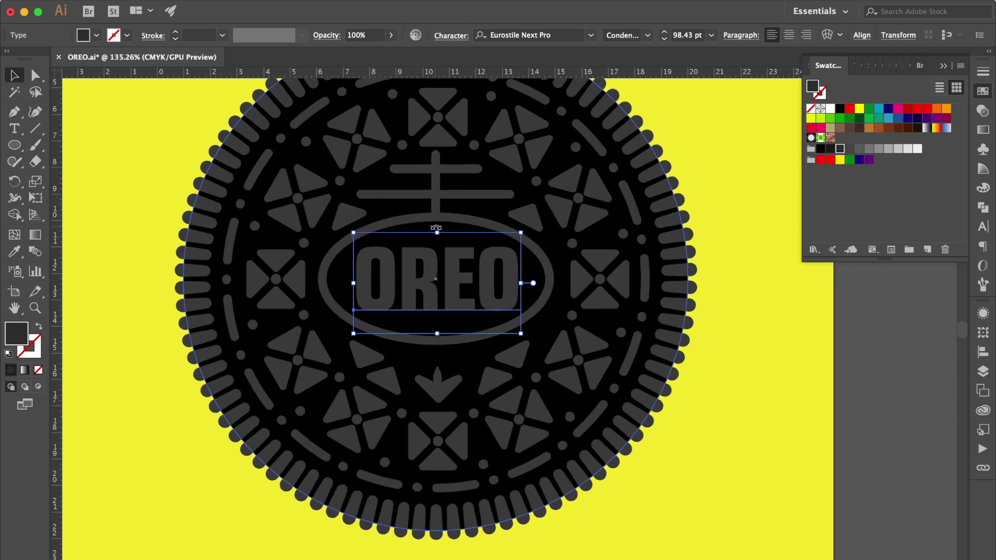
# Step: Copy the lower triangle of the topmost ornament and place copies inside the oval, one below and one above the OREO lettering
pyautogui.scroll(2, 436, 227)
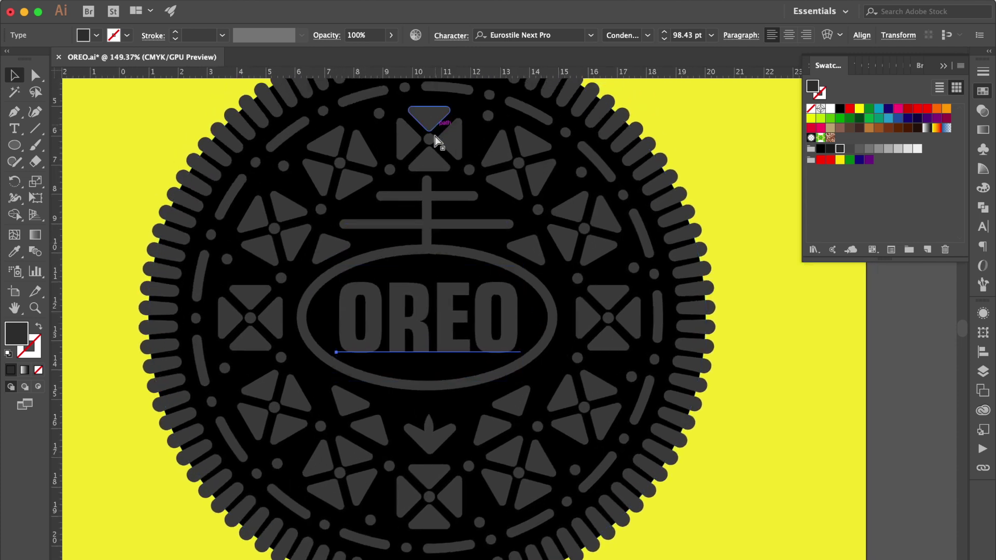
pyautogui.click(432, 161)
pyautogui.hotkey('ctrl', 'c')
pyautogui.hotkey('ctrl', 'v')
pyautogui.moveTo(511, 337); pyautogui.dragTo(443, 190)
pyautogui.scroll(5, 432, 365)
# Step: Reflect the triangle above the lettering across the horizontal axis and nudge it slightly up towards the oval's edge
pyautogui.rightClick(443, 191)
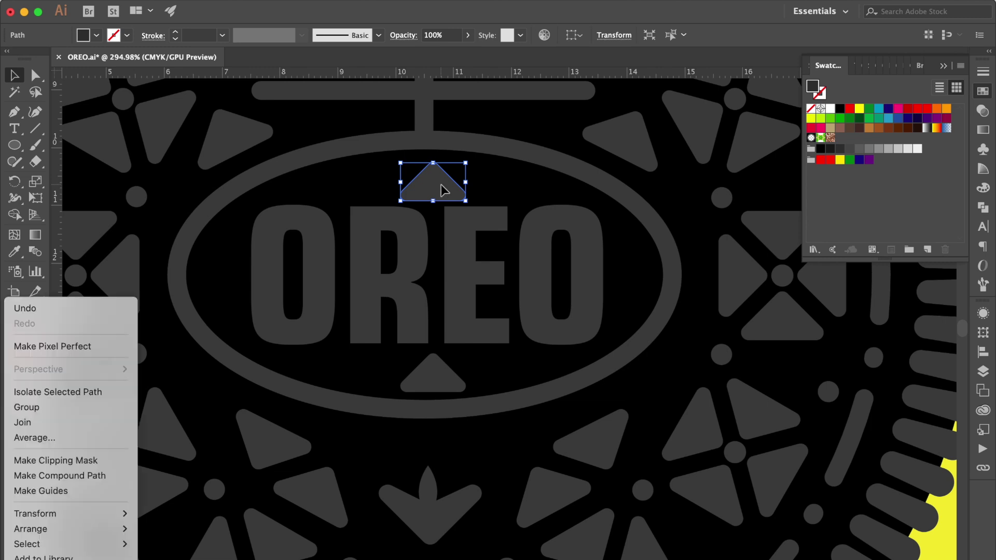
pyautogui.moveTo(82, 513)
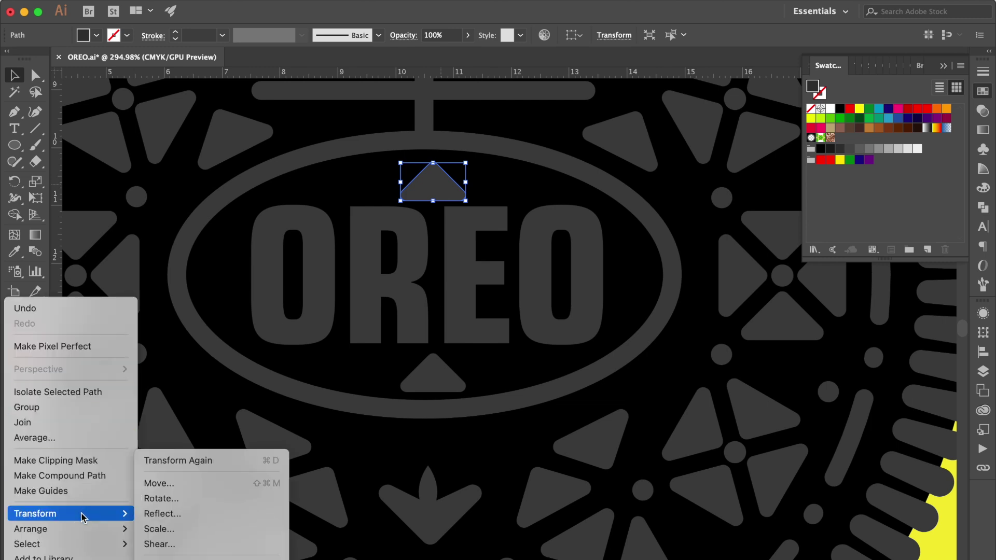
pyautogui.click(173, 513)
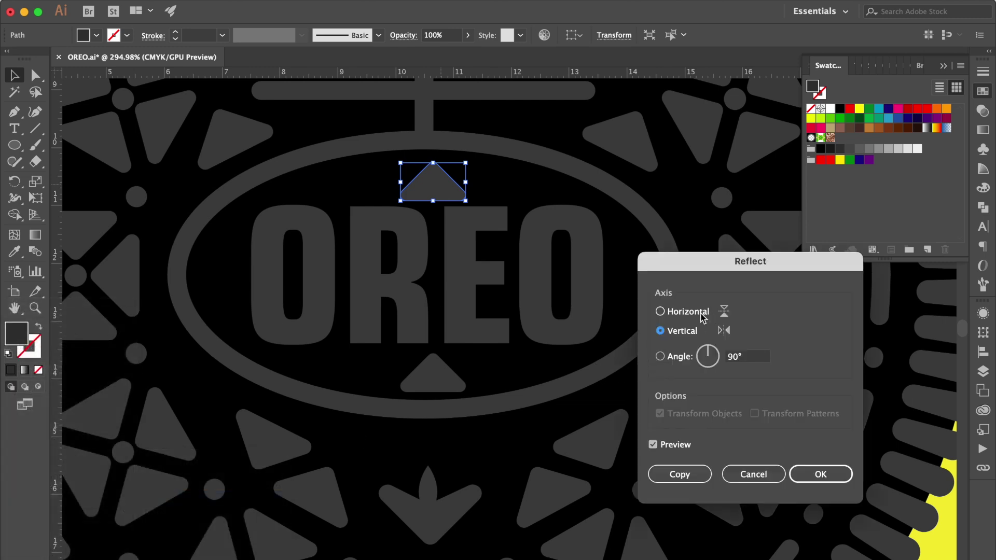
pyautogui.click(701, 314)
pyautogui.press('Return')
pyautogui.moveTo(454, 184); pyautogui.dragTo(453, 180)
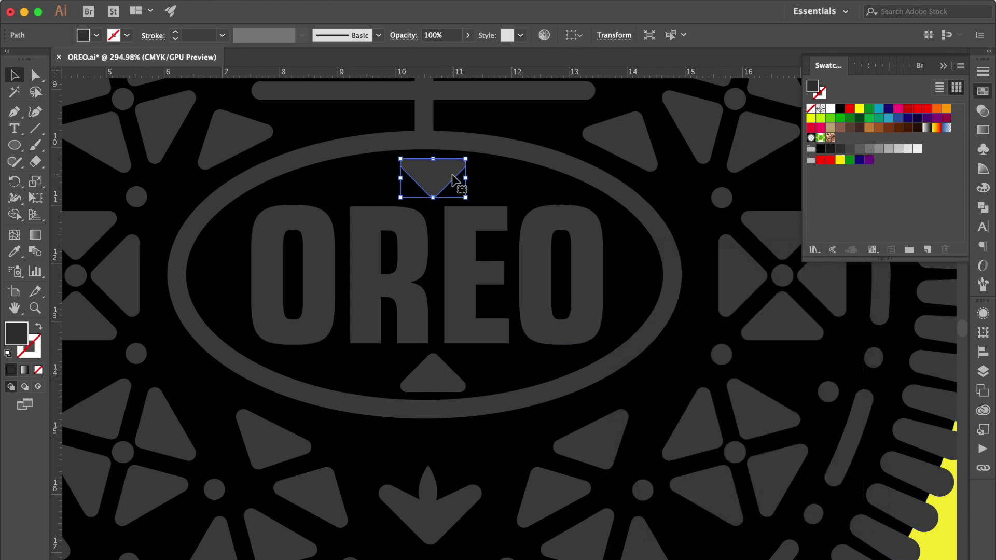
# Step: Select both small triangles inside the oval and centre them on the cookie's vertical centre guide
pyautogui.scroll(-5, 471, 240)
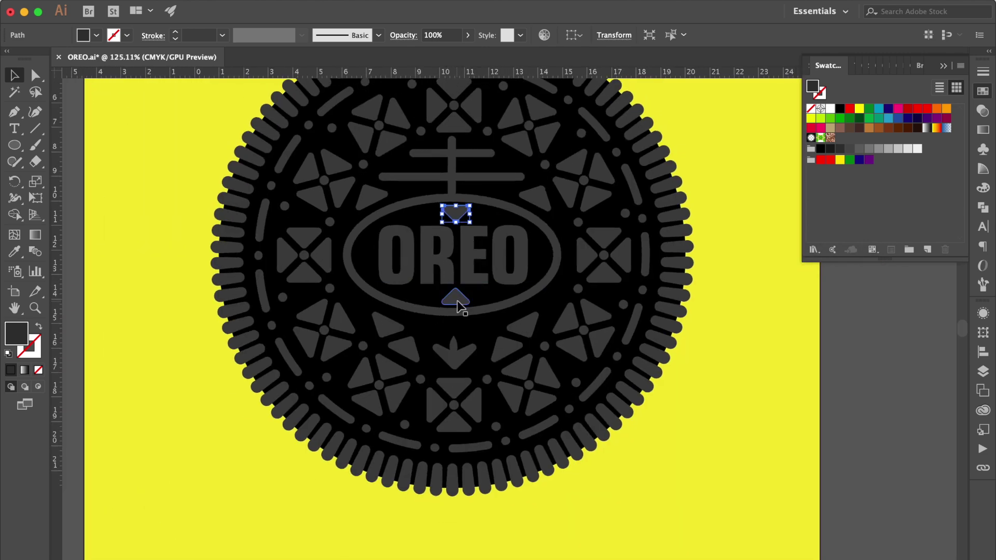
pyautogui.keyDown('shift'); pyautogui.click(456, 300); pyautogui.keyUp('shift')
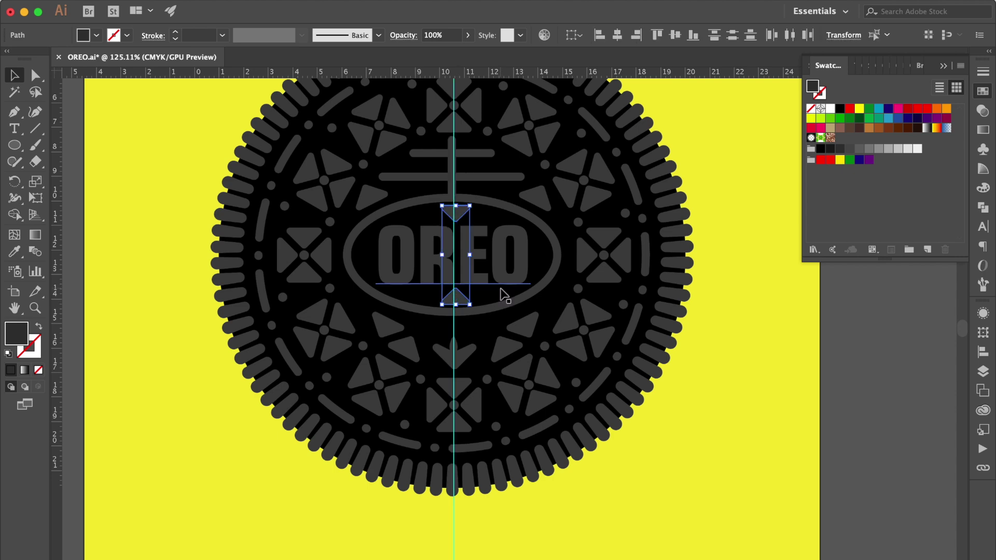
pyautogui.scroll(5, 504, 294)
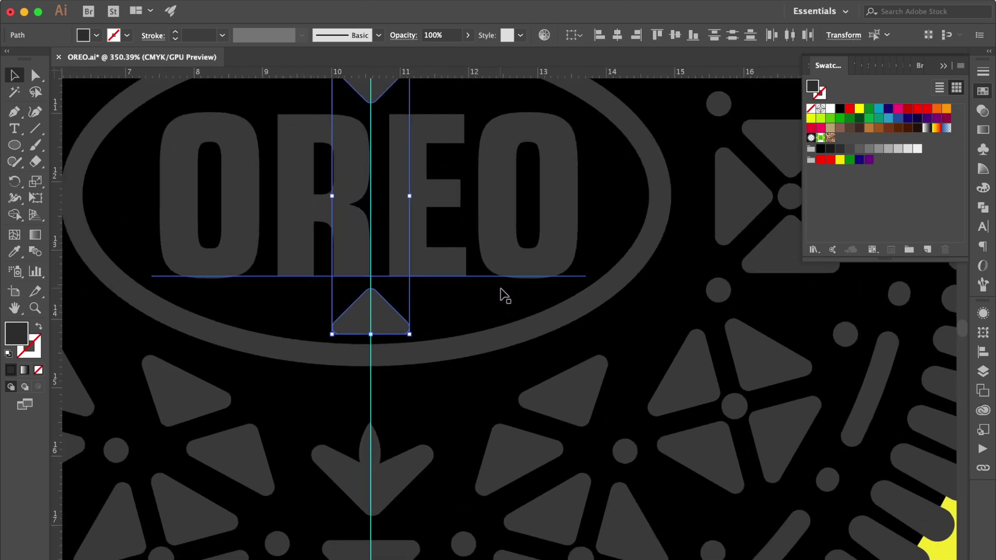
pyautogui.scroll(-5, 501, 291)
pyautogui.scroll(2, 505, 293)
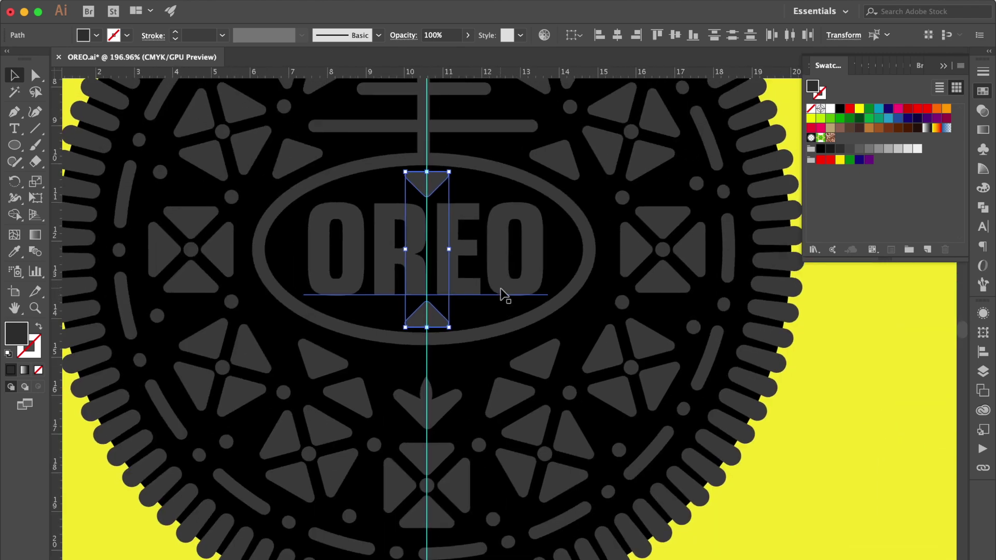
# Step: Centre the vertical bar and both crossbars above the oval on the vertical guide, and remove the guide
pyautogui.click(416, 135)
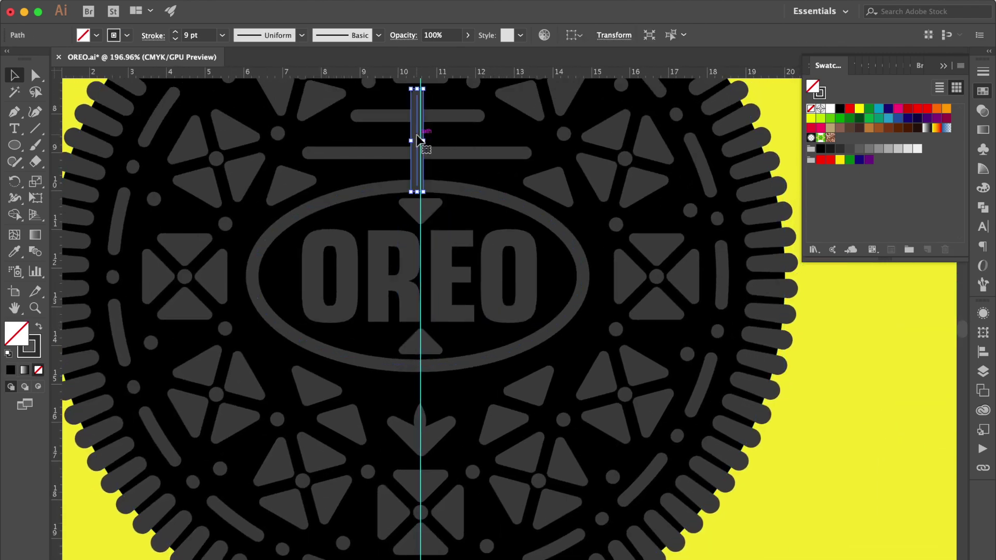
pyautogui.scroll(-2, 418, 139)
pyautogui.click(463, 119)
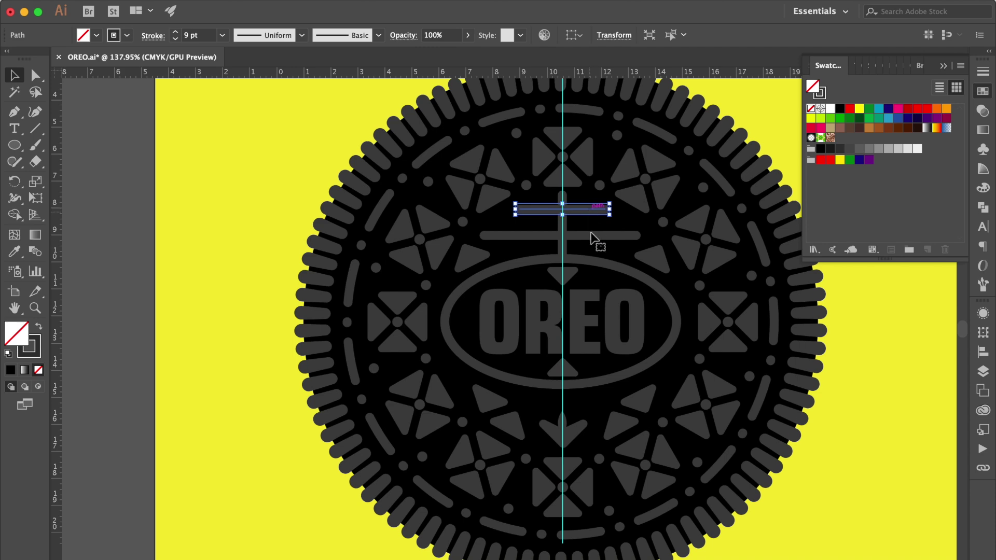
pyautogui.click(607, 237)
pyautogui.press('Right')
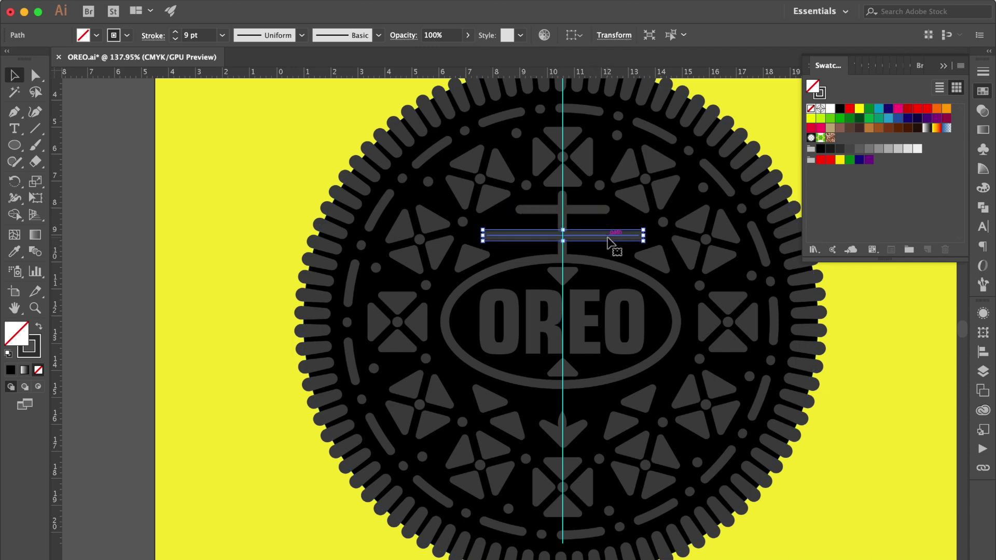
pyautogui.click(857, 401)
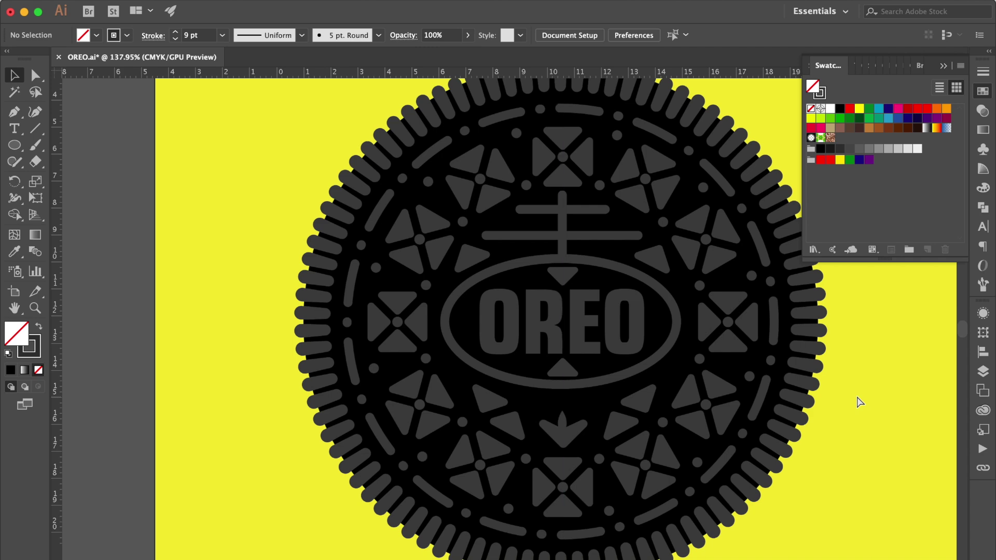
# Step: Duplicate the black base circle 2.05 cm straight down and fill the copy with white for the cream layer
pyautogui.scroll(-2, 848, 397)
pyautogui.hscroll(5, 848, 397)
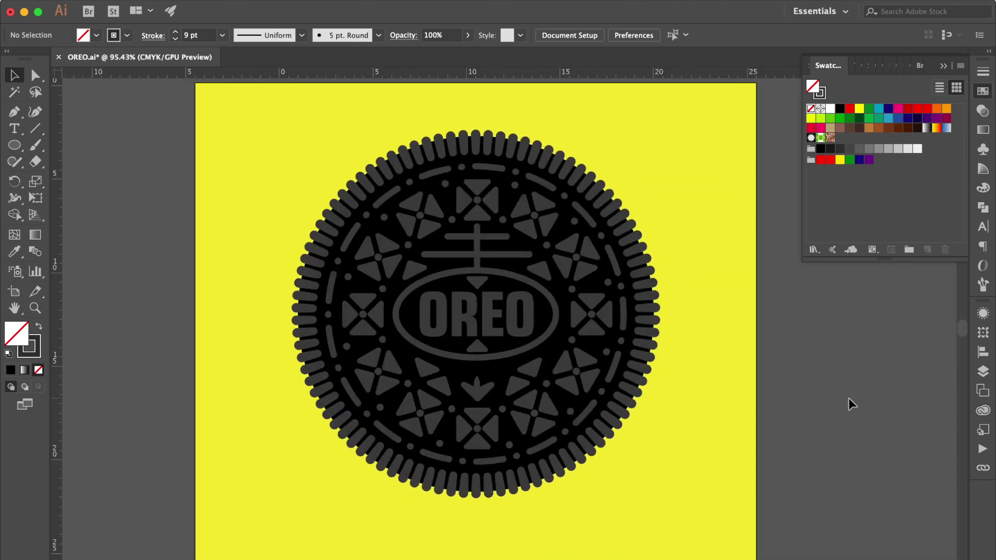
pyautogui.click(572, 196)
pyautogui.moveTo(573, 196); pyautogui.dragTo(582, 232)
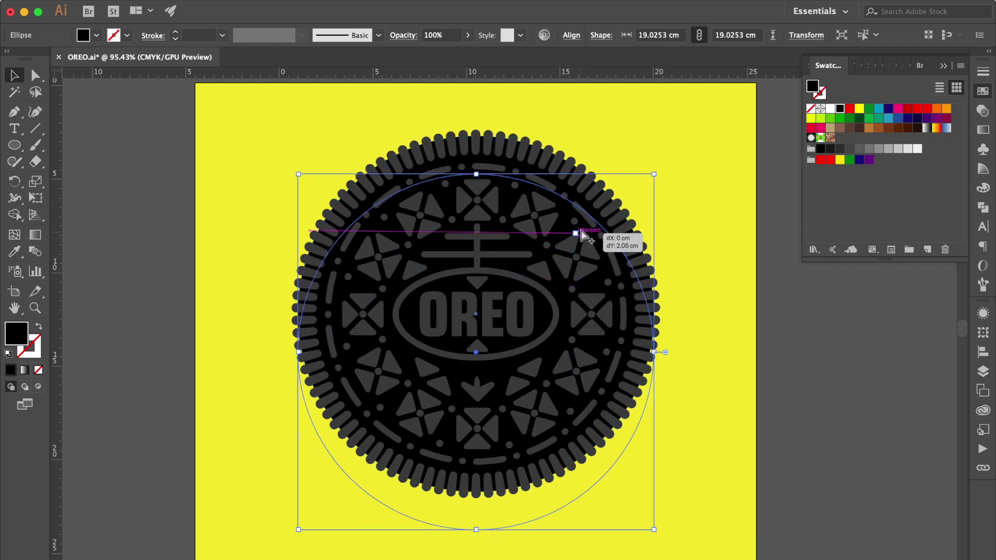
pyautogui.click(831, 108)
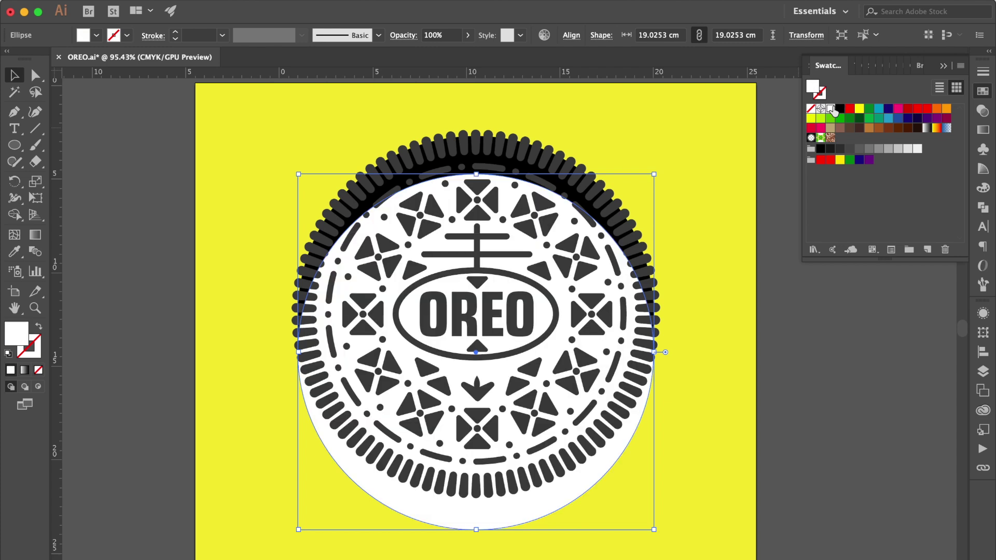
# Step: Select the complete top biscuit without the white circle and bring it to the front
pyautogui.click(690, 116)
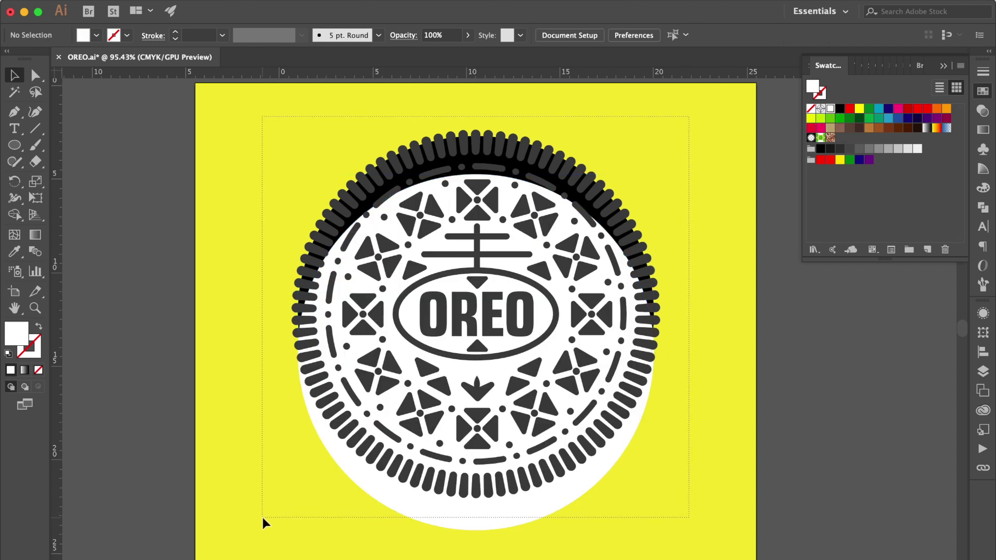
pyautogui.moveTo(261, 515); pyautogui.dragTo(453, 549)
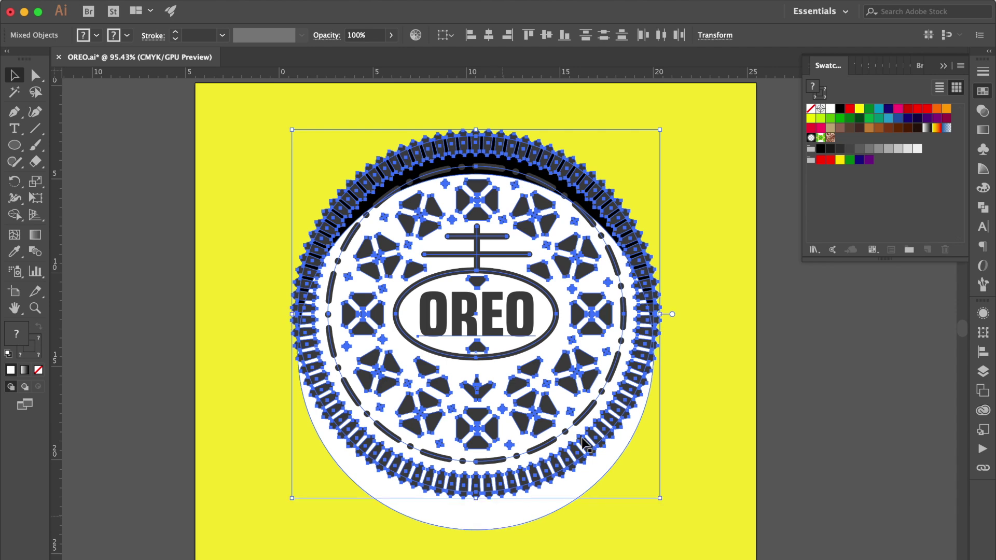
pyautogui.press('super+g')
pyautogui.press('shift+super+]')
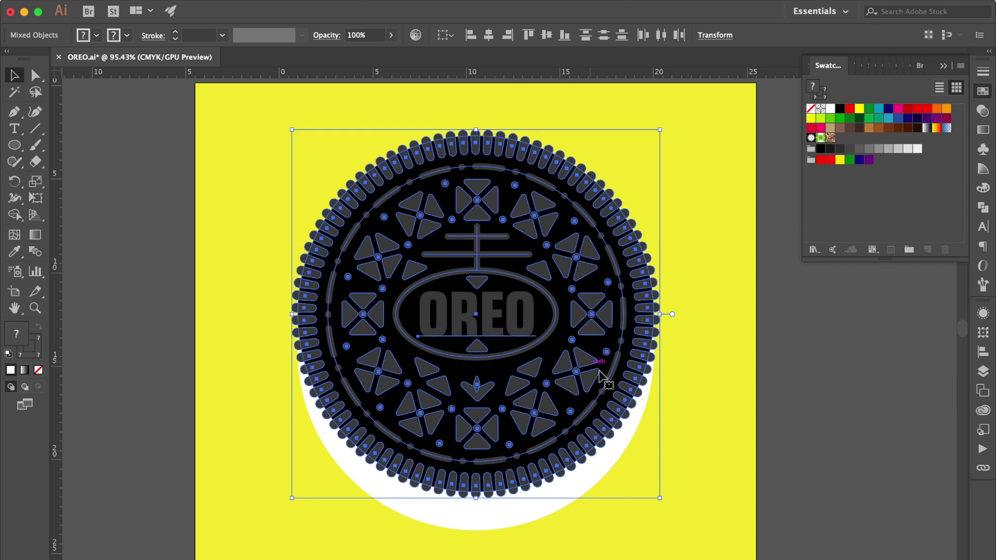
# Step: Duplicate the complete top biscuit onto the empty canvas left of the artboard
pyautogui.hscroll(-3, 604, 381)
pyautogui.scroll(-2, 604, 381)
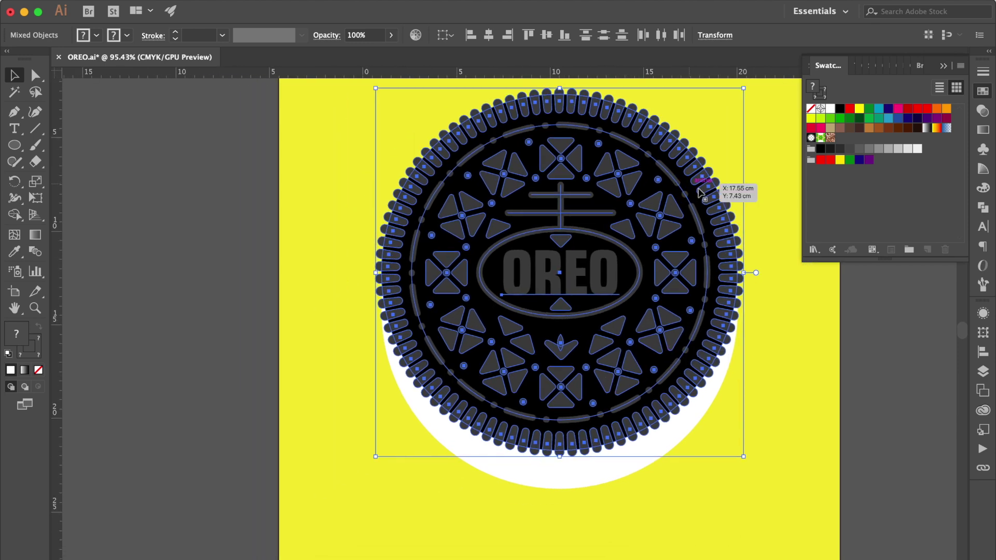
pyautogui.moveTo(705, 218)
pyautogui.mouseDown()
pyautogui.moveTo(715, 217)
pyautogui.moveTo(167, 247)
pyautogui.mouseUp()
pyautogui.hscroll(-9, 173, 247)
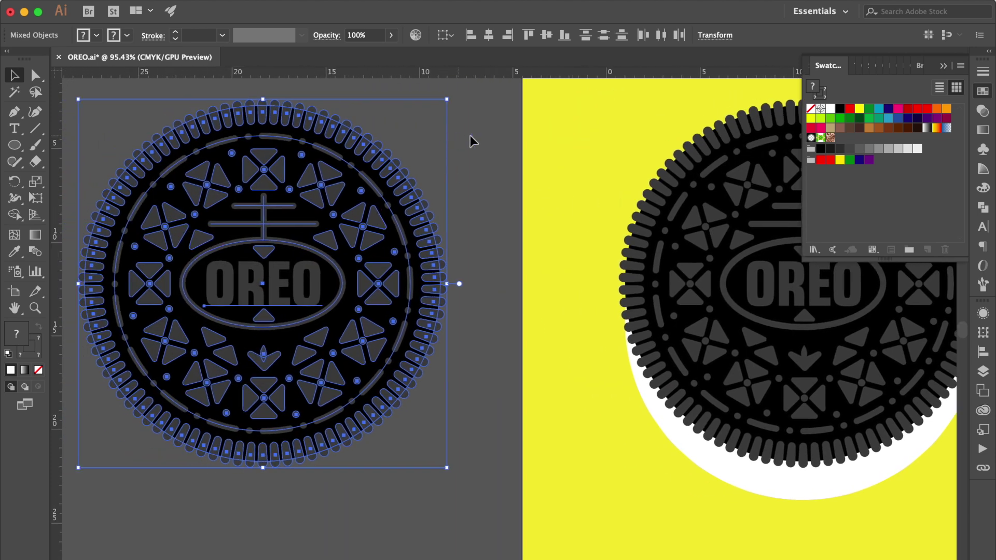
# Step: Swap fill and stroke on the duplicate biscuit's black base circle to leave only its outline, and delete its OREO lettering
pyautogui.click(470, 135)
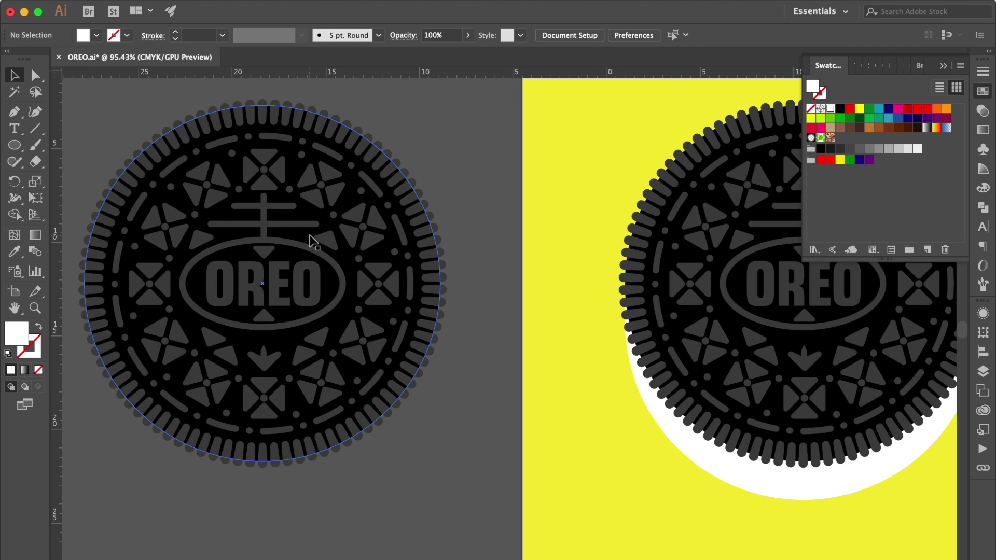
pyautogui.click(314, 241)
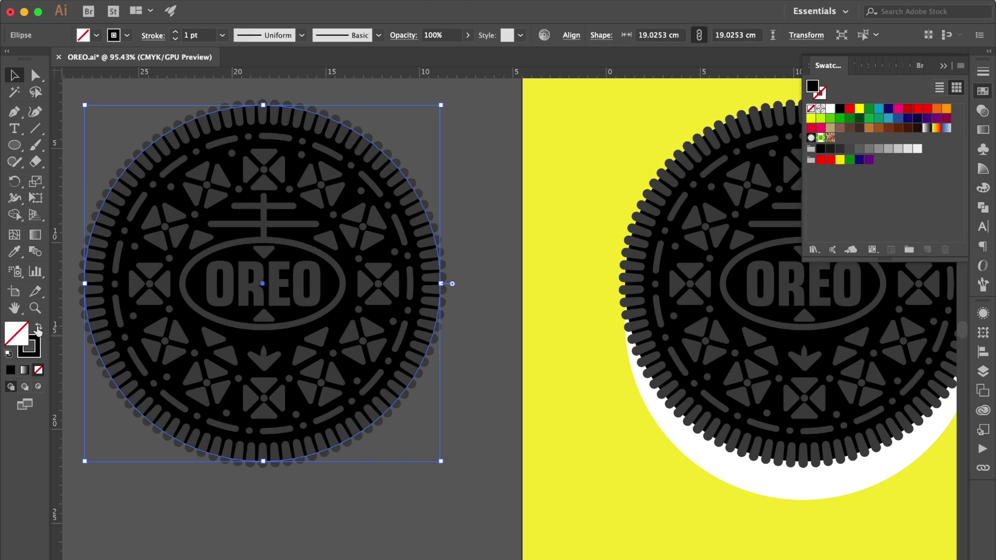
pyautogui.click(38, 327)
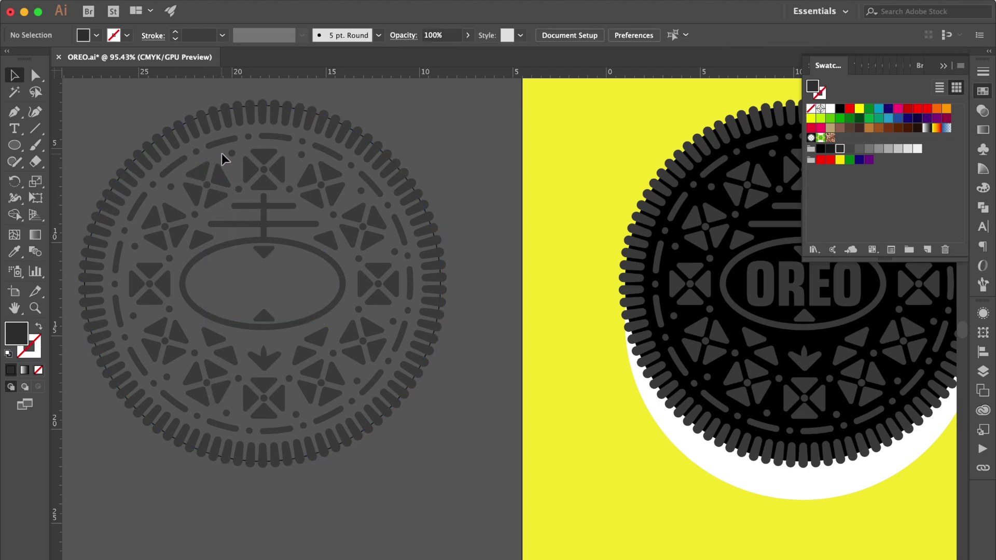
# Step: Delete the inner ornaments, bars, oval and dashed ring from the duplicate, keeping the edge ridges and the circle outline
pyautogui.moveTo(221, 153); pyautogui.dragTo(141, 374)
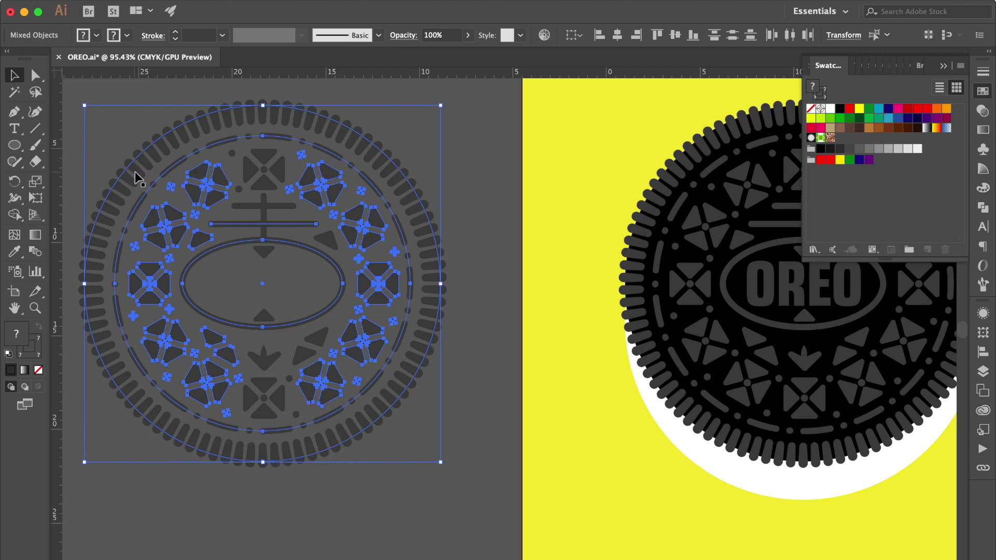
pyautogui.press('Delete')
pyautogui.moveTo(345, 416); pyautogui.dragTo(348, 422)
pyautogui.keyDown('shift'); pyautogui.click(414, 191); pyautogui.keyUp('shift')
pyautogui.press('Delete')
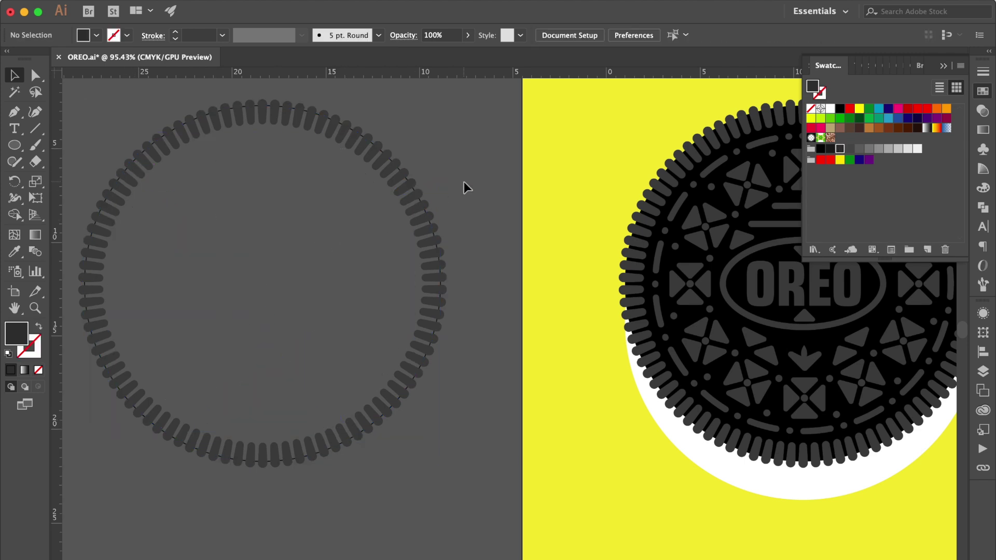
# Step: Unite the ridges and circle outline of the duplicate into one scalloped disc and fill it with black
pyautogui.moveTo(116, 524); pyautogui.dragTo(64, 553)
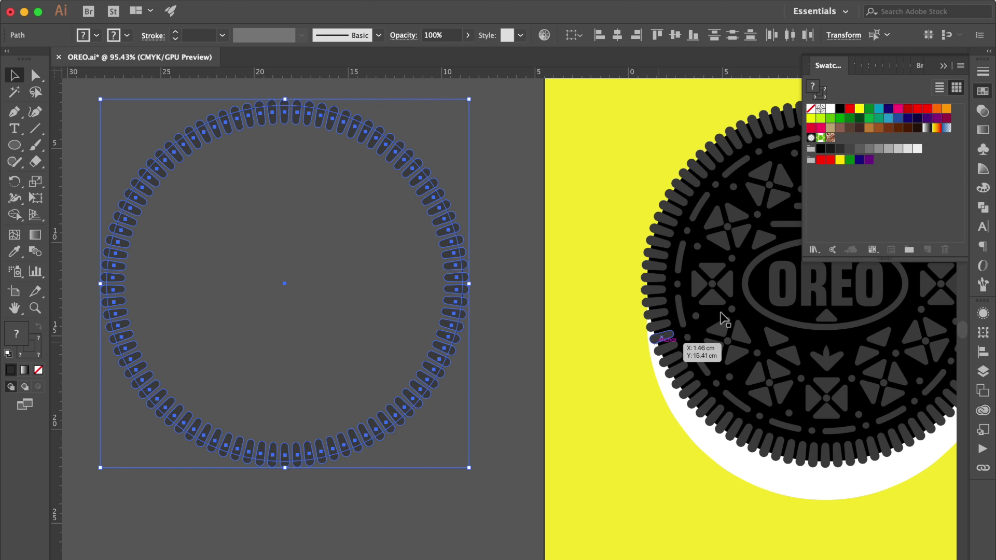
pyautogui.click(983, 210)
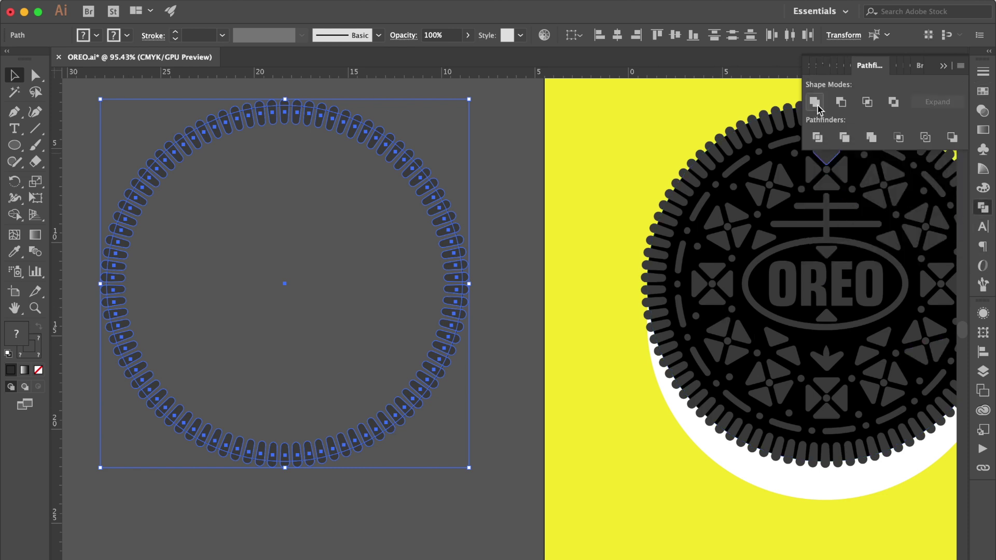
pyautogui.click(817, 106)
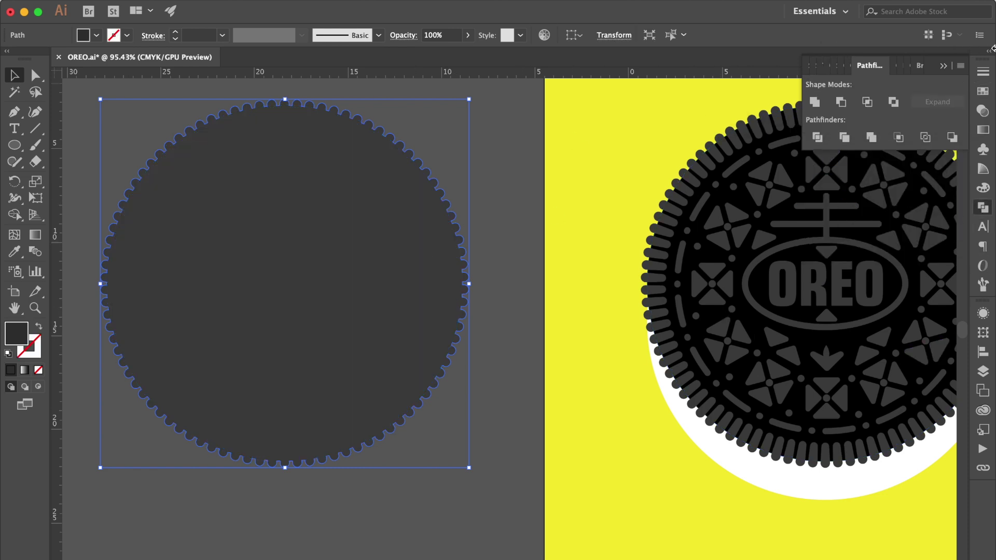
pyautogui.click(987, 93)
pyautogui.click(839, 108)
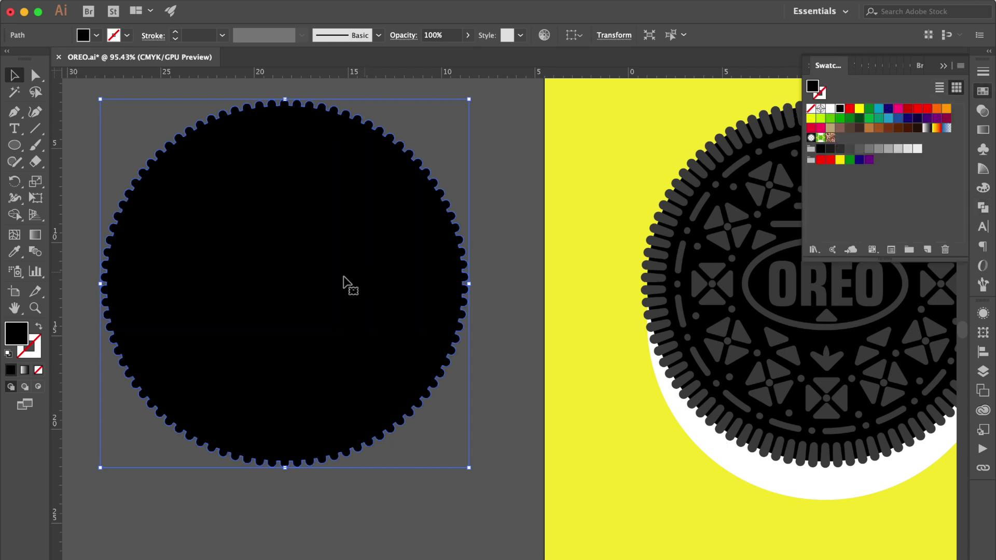
# Step: Move the black scalloped disc onto the artboard, aligned with the cookie and offset downward beyond the white circle
pyautogui.moveTo(282, 286); pyautogui.dragTo(804, 371)
pyautogui.hscroll(10, 796, 366)
pyautogui.moveTo(586, 371); pyautogui.dragTo(605, 291)
pyautogui.moveTo(638, 218); pyautogui.dragTo(639, 288)
# Step: Select the top biscuit and white cream circle without the black scalloped disc, and bring them to the front
pyautogui.click(415, 116)
pyautogui.moveTo(392, 107); pyautogui.dragTo(800, 533)
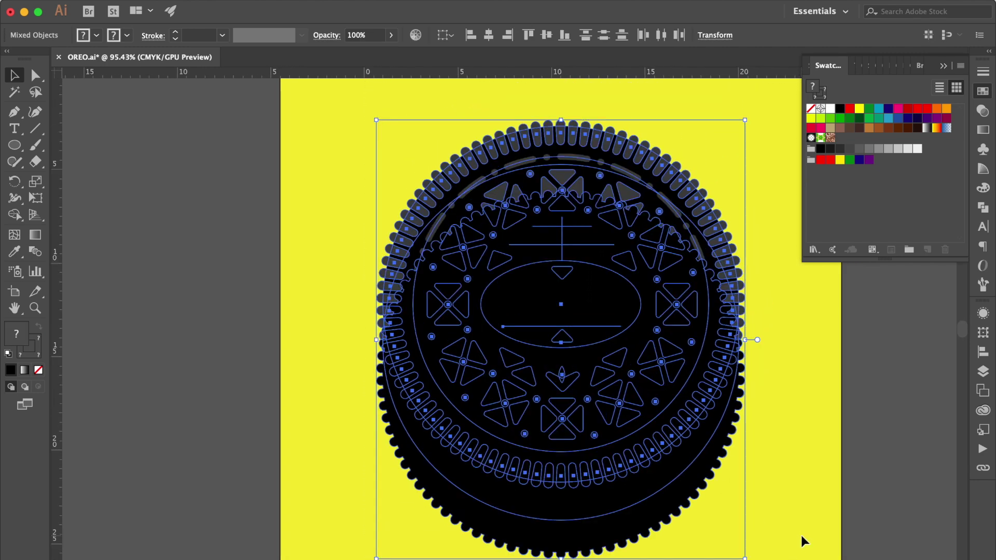
pyautogui.keyDown('shift'); pyautogui.click(634, 524); pyautogui.keyUp('shift')
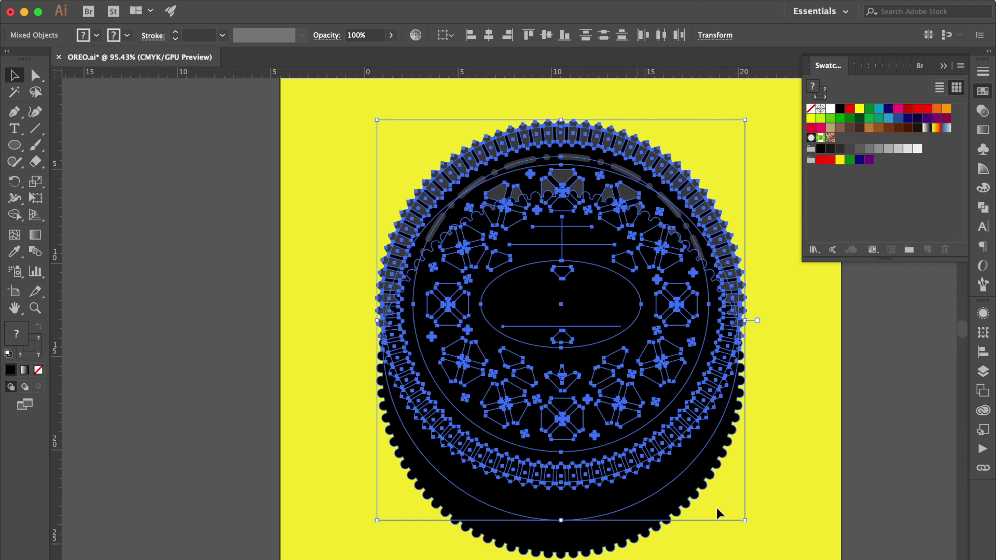
pyautogui.press('super+shift+bracketright')
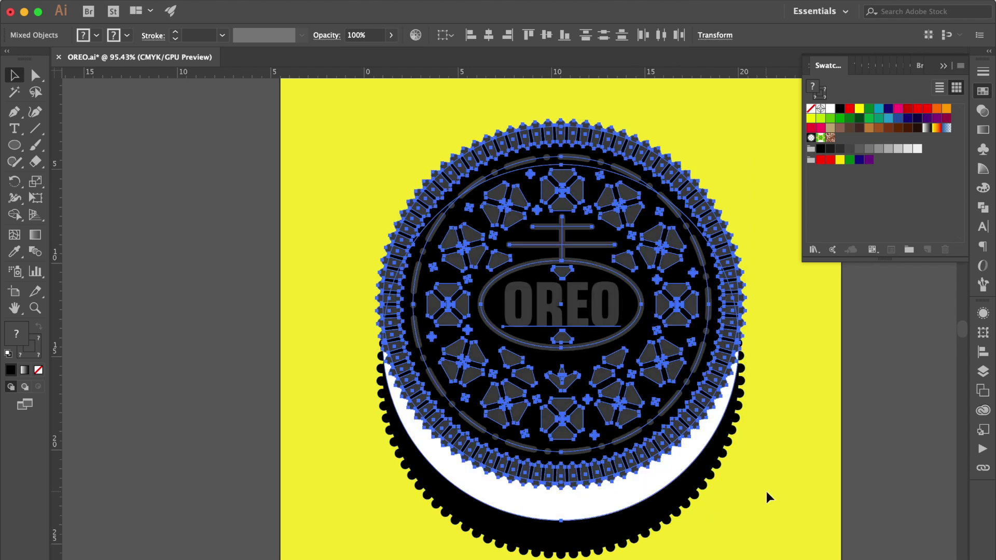
pyautogui.click(786, 444)
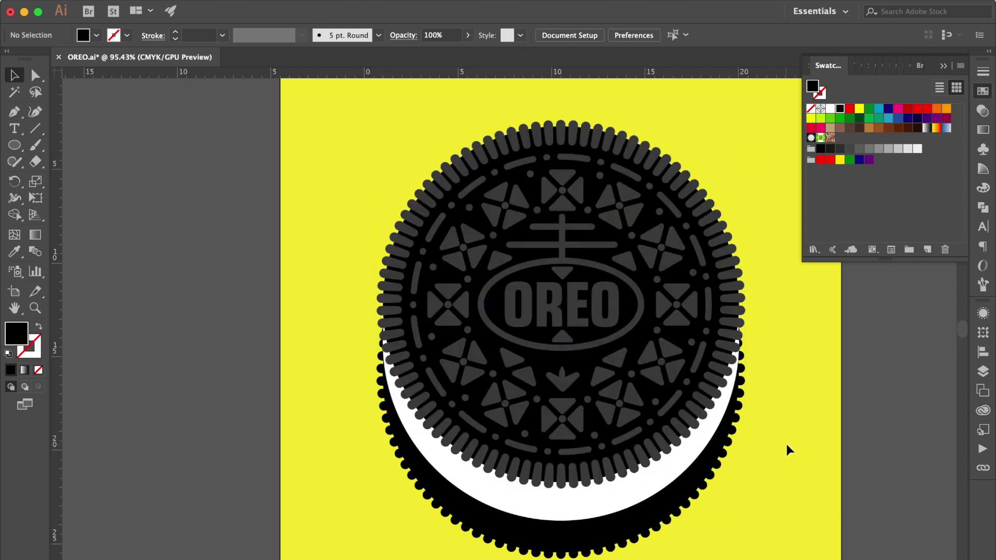